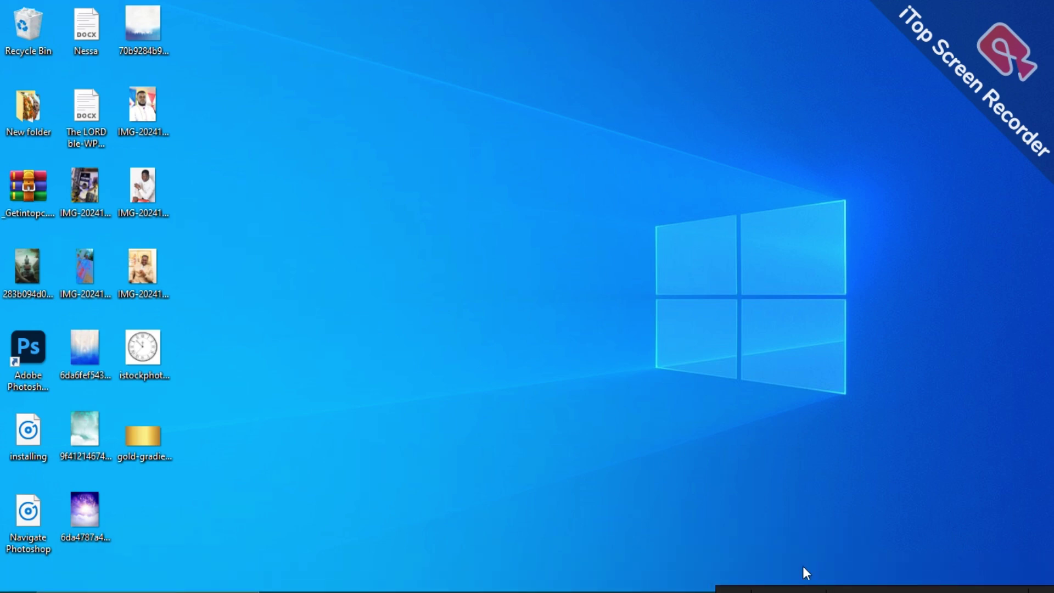
Step: Switch to Photoshop and open the recent image IMG-20241113-WA0074.jpg
{"action": "left_click", "coordinate": [621, 577]}
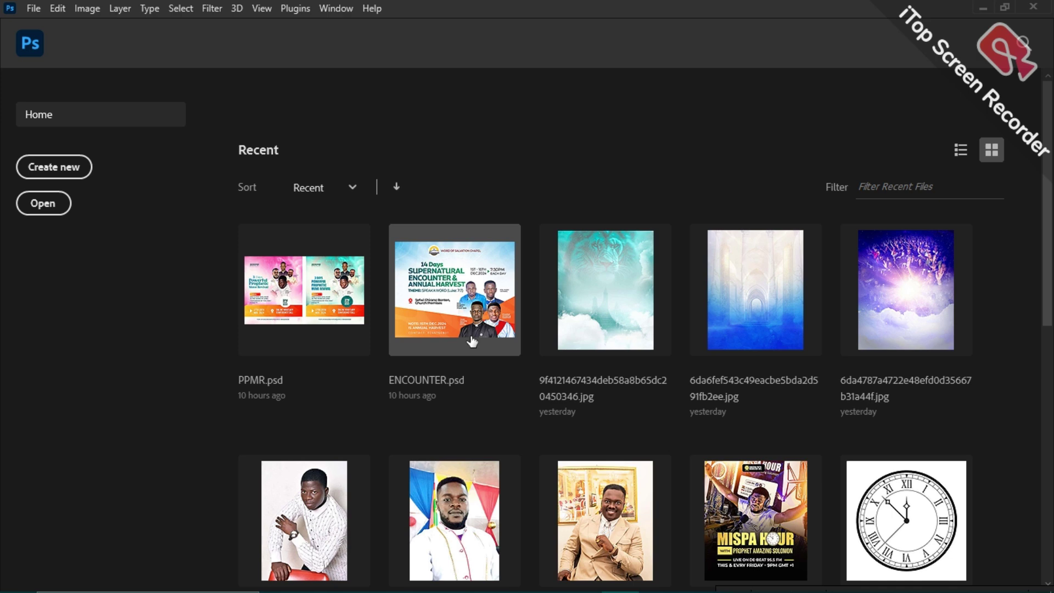
{"action": "scroll", "coordinate": [471, 340], "scroll_direction": "down", "scroll_amount": 2}
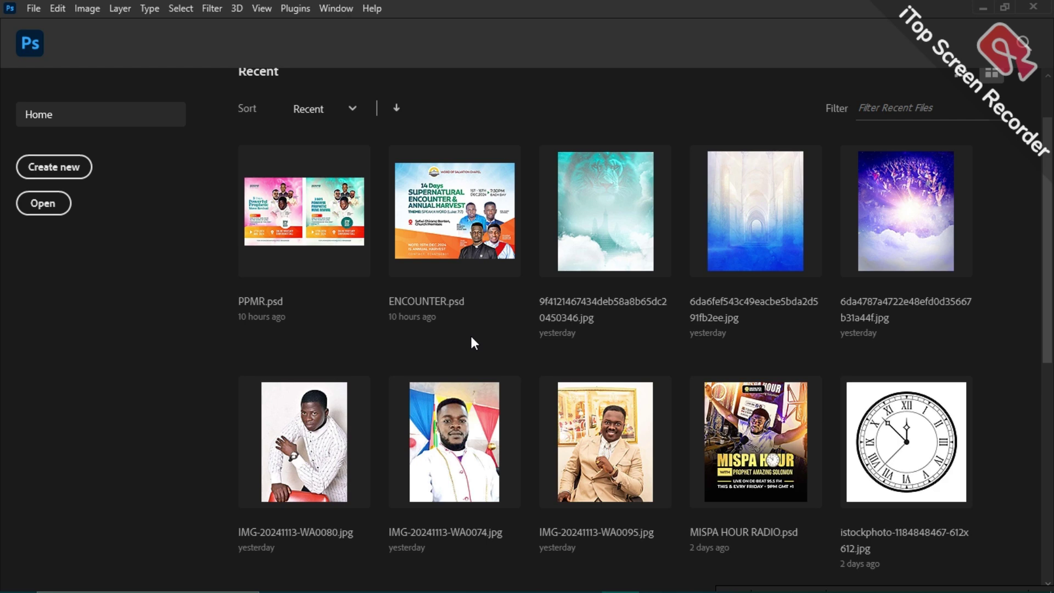
{"action": "scroll", "coordinate": [471, 337], "scroll_direction": "down", "scroll_amount": 2}
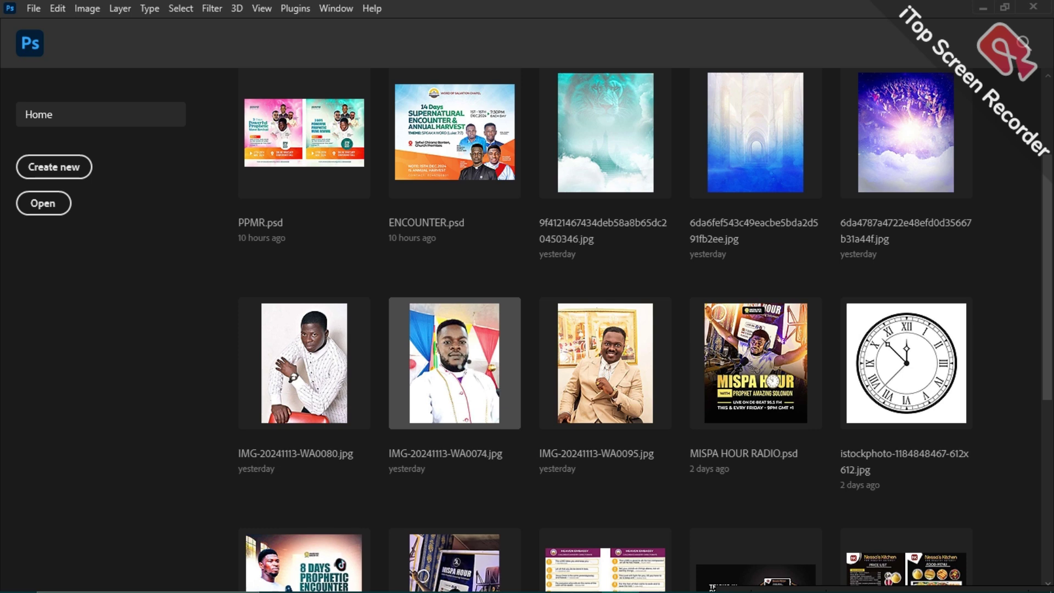
{"action": "left_click", "coordinate": [463, 364]}
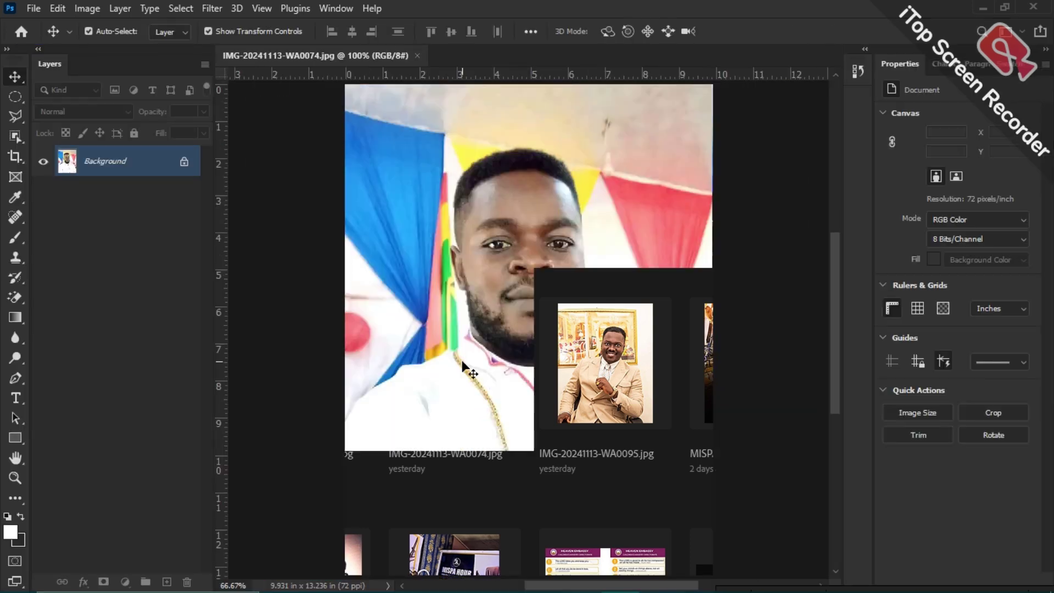
Step: Outline the man with the Polygonal Lasso from the photo's left edge along the shoulder and collar up to his ear
{"action": "scroll", "coordinate": [463, 361], "scroll_direction": "down", "scroll_amount": 4}
{"action": "scroll", "coordinate": [462, 361], "scroll_direction": "up", "scroll_amount": 1}
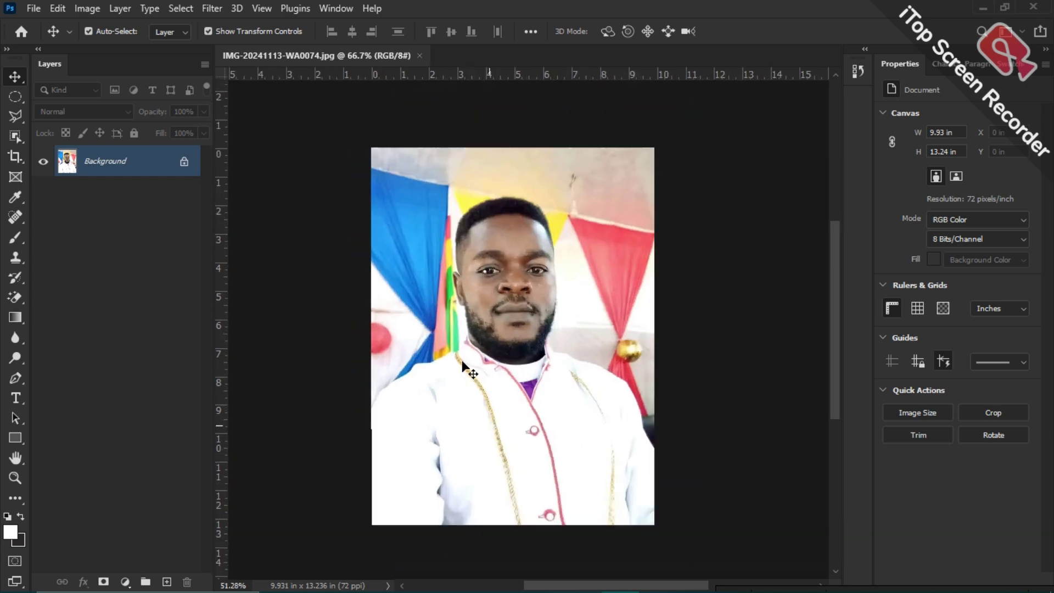
{"action": "scroll", "coordinate": [463, 363], "scroll_direction": "up", "scroll_amount": 1}
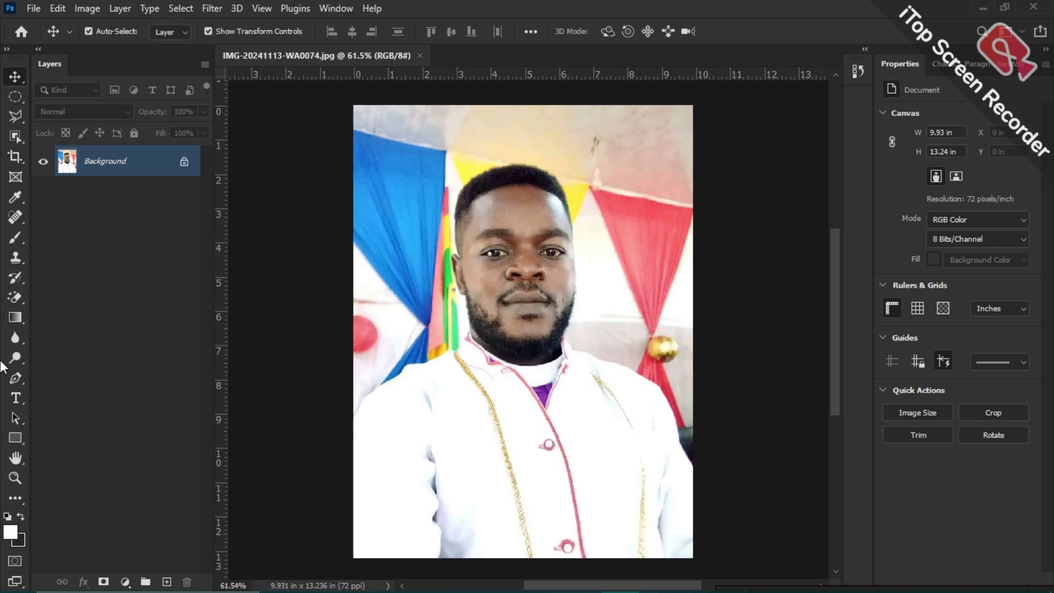
{"action": "left_click", "coordinate": [10, 265]}
{"action": "key", "text": "l"}
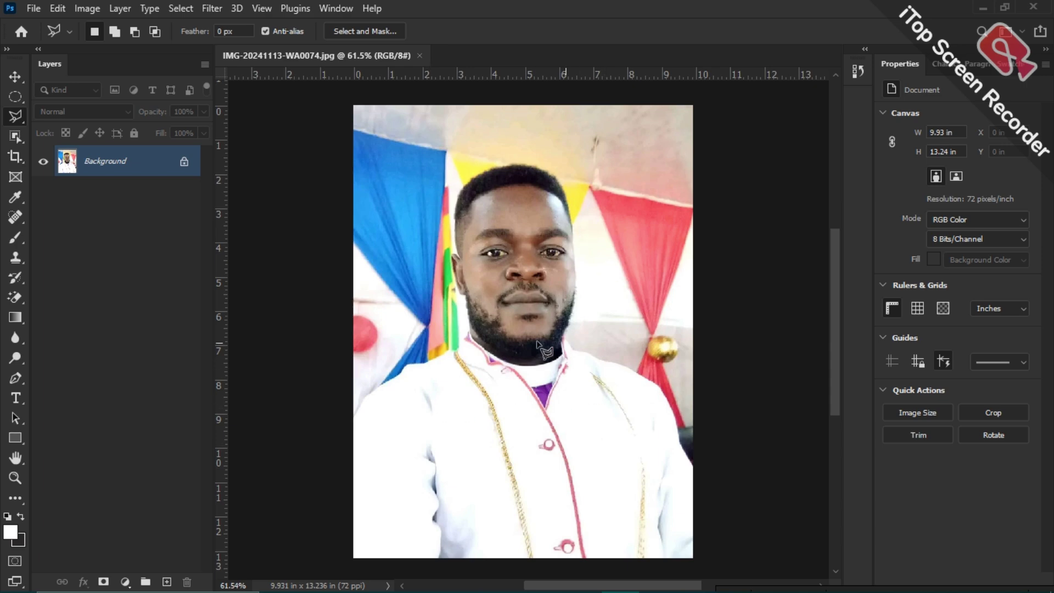
{"action": "scroll", "coordinate": [538, 346], "scroll_direction": "up", "scroll_amount": 2}
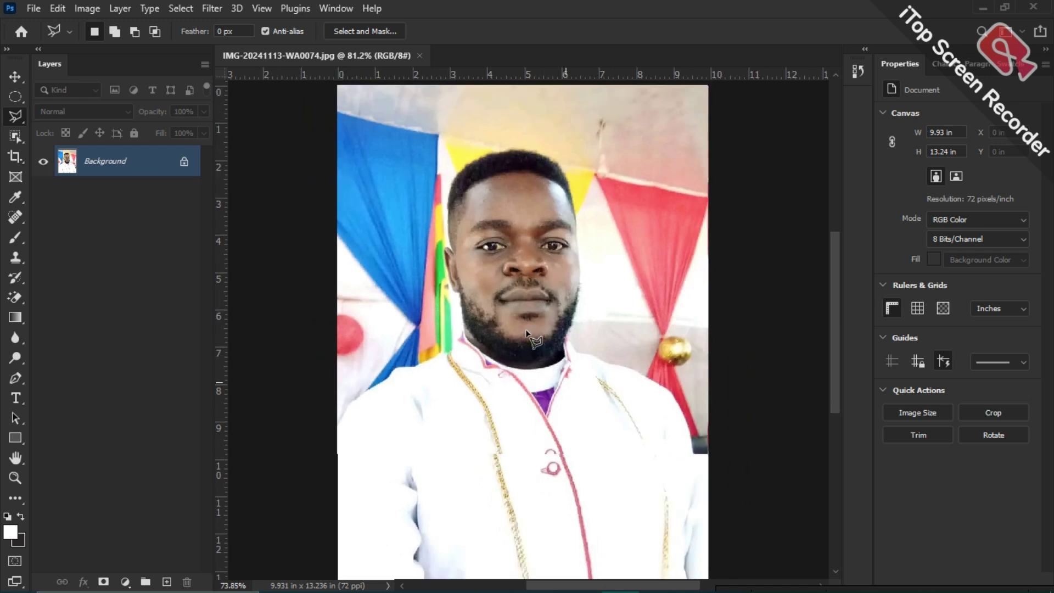
{"action": "scroll", "coordinate": [526, 334], "scroll_direction": "down", "scroll_amount": 2}
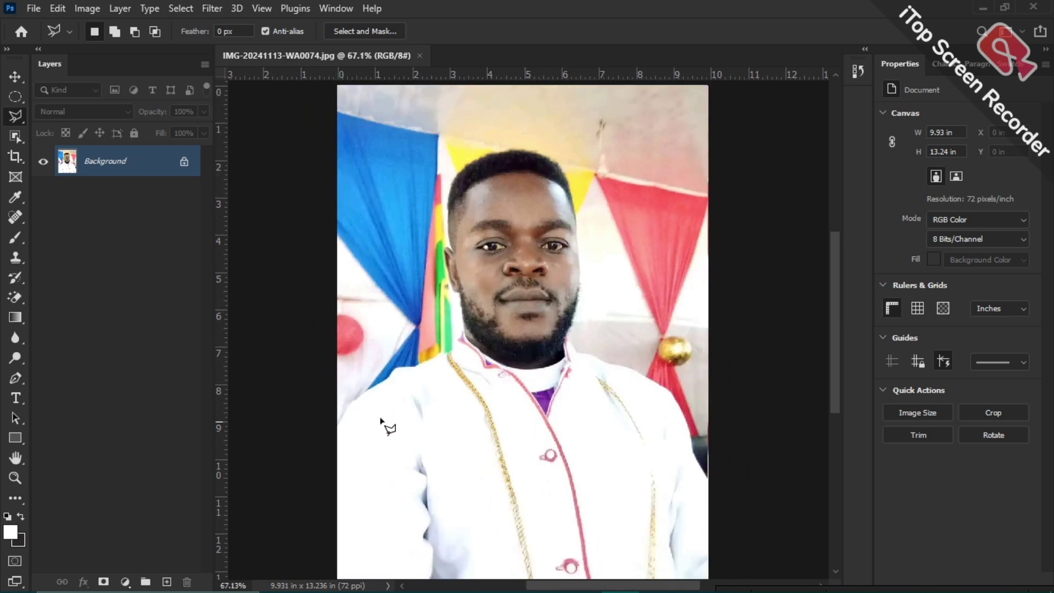
{"action": "scroll", "coordinate": [381, 422], "scroll_direction": "down", "scroll_amount": 1}
{"action": "left_click_drag", "start_coordinate": [438, 418], "coordinate": [496, 400]}
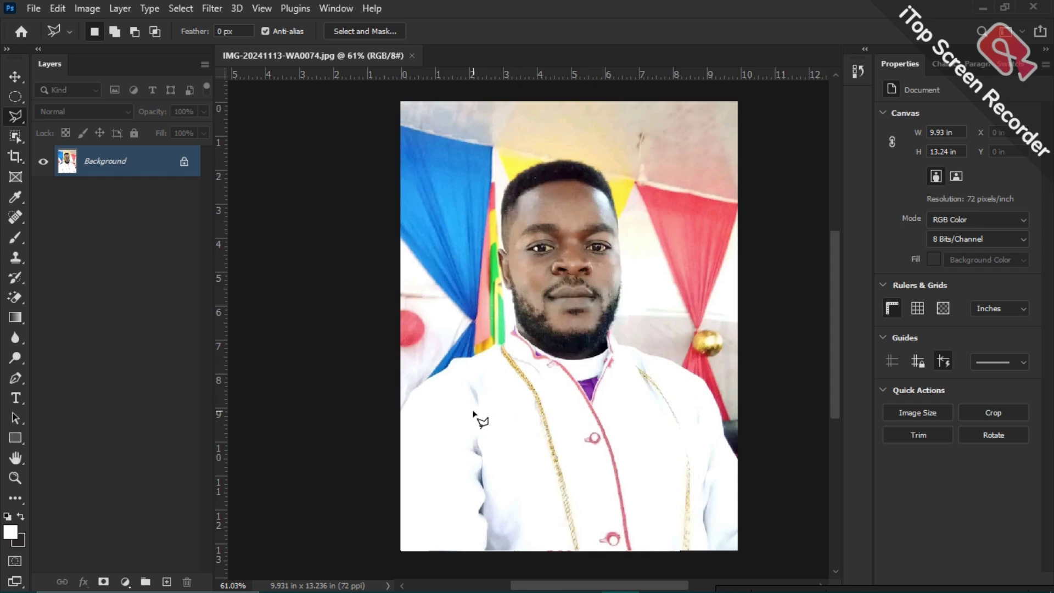
{"action": "scroll", "coordinate": [472, 416], "scroll_direction": "up", "scroll_amount": 1}
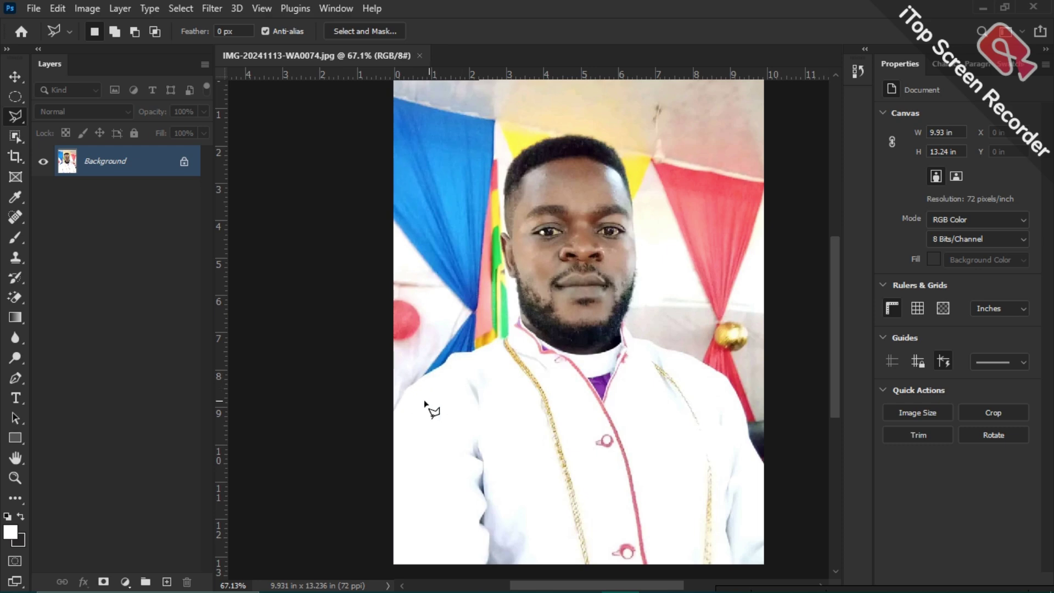
{"action": "scroll", "coordinate": [406, 415], "scroll_direction": "up", "scroll_amount": 3}
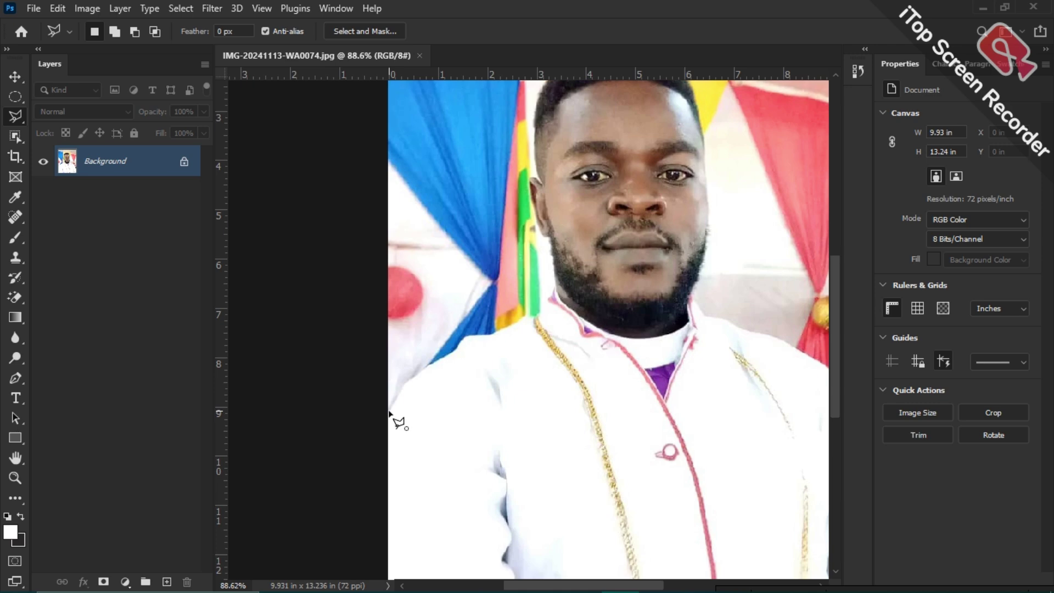
{"action": "left_click", "coordinate": [389, 412]}
{"action": "scroll", "coordinate": [401, 390], "scroll_direction": "up", "scroll_amount": 2}
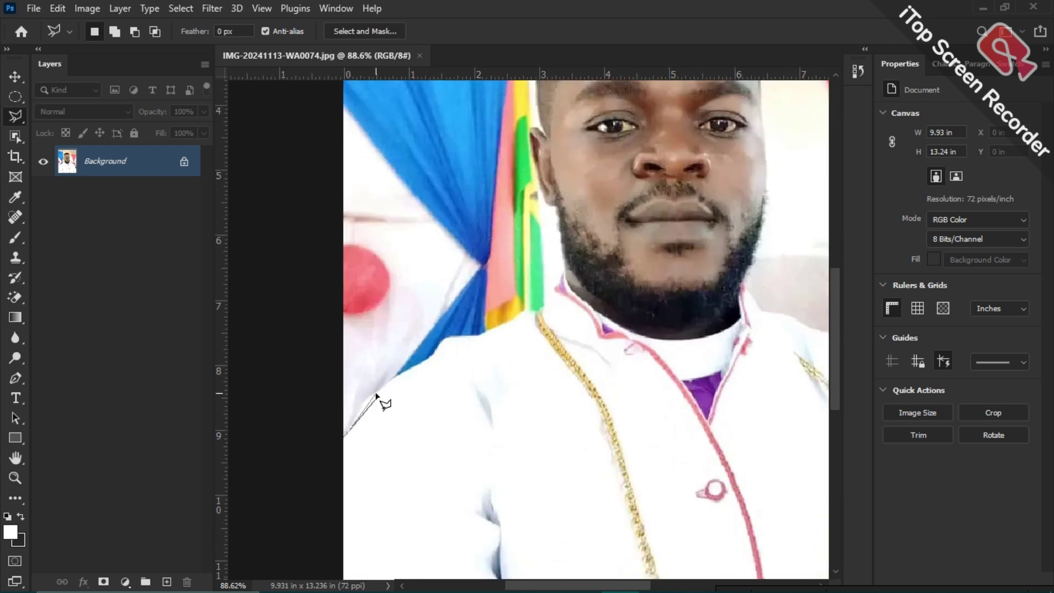
{"action": "left_click", "coordinate": [377, 393]}
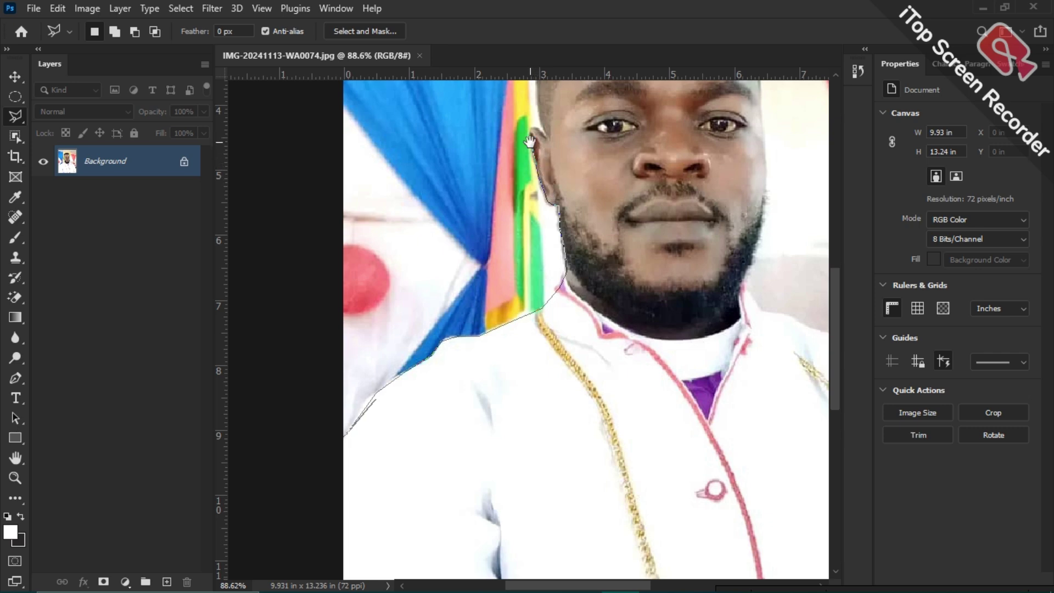
{"action": "left_click_drag", "start_coordinate": [542, 163], "coordinate": [547, 309]}
Step: Continue the lasso outline around the ear and up the side of the head to the hair
{"action": "scroll", "coordinate": [546, 304], "scroll_direction": "up", "scroll_amount": 3}
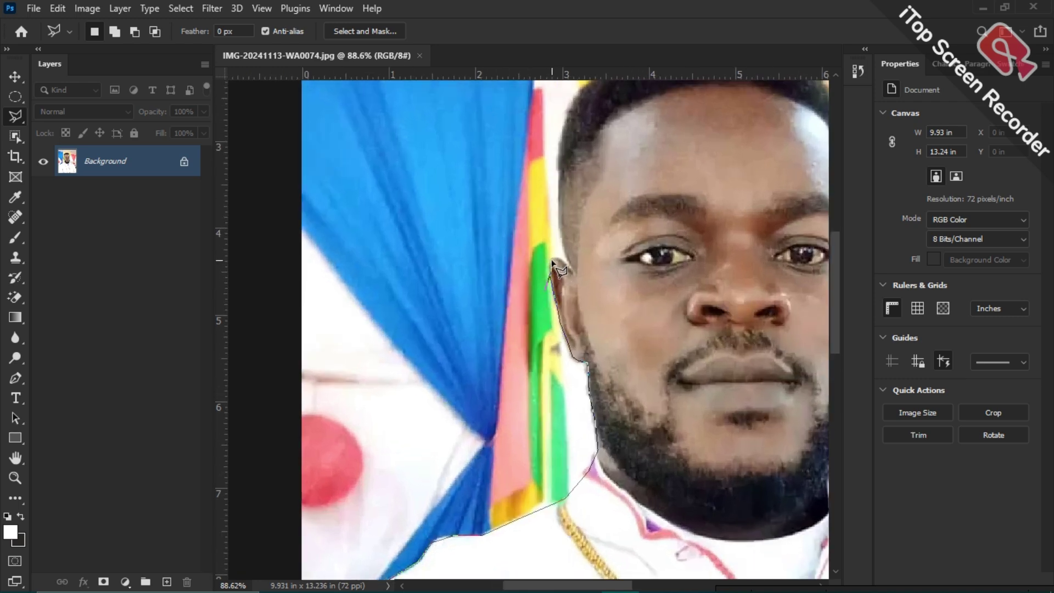
{"action": "left_click", "coordinate": [552, 260]}
{"action": "left_click", "coordinate": [556, 258]}
{"action": "left_click", "coordinate": [562, 260]}
{"action": "left_click", "coordinate": [560, 145]}
{"action": "left_click", "coordinate": [415, 110]}
{"action": "key", "text": "ctrl+minus"}
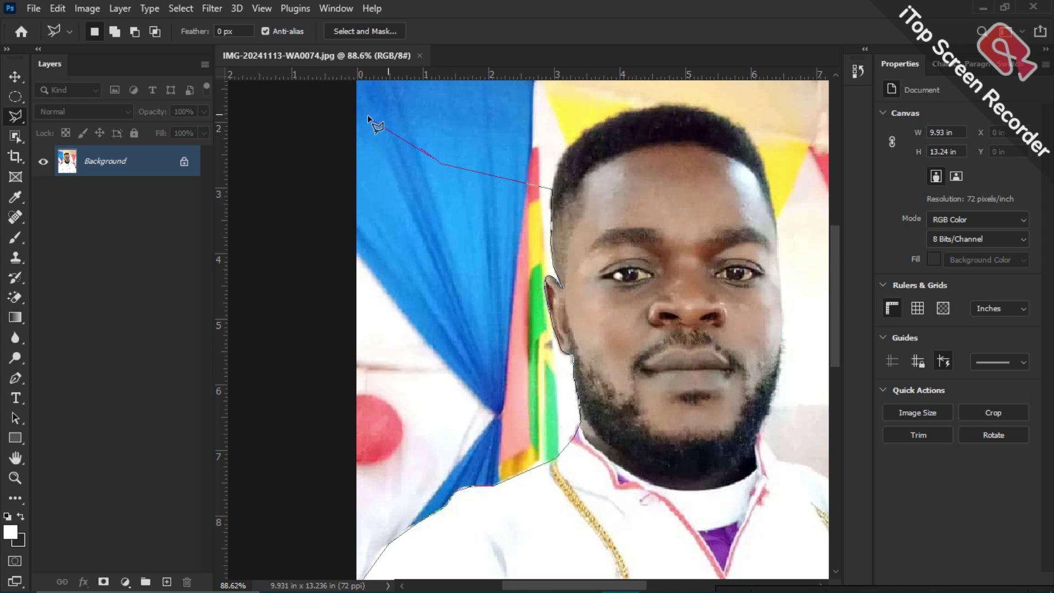
{"action": "left_click", "coordinate": [336, 122]}
{"action": "key", "text": "BackSpace"}
{"action": "scroll", "coordinate": [573, 232], "scroll_direction": "down", "scroll_amount": 1}
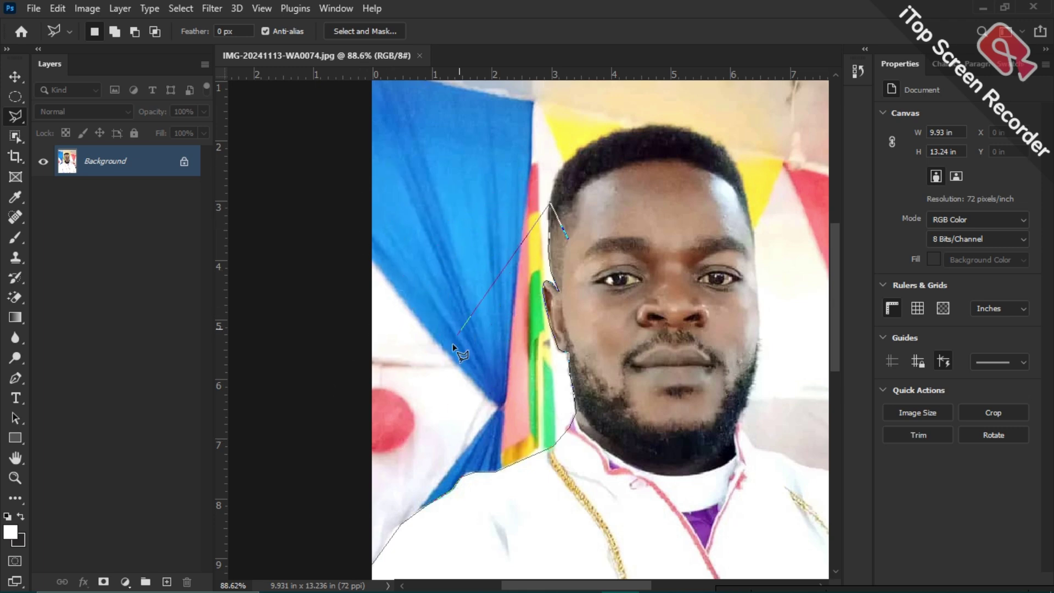
Step: Run the lasso outline from the hair out past the photo's left edge, down beside it, and close it at the shoulder starting point
{"action": "scroll", "coordinate": [452, 347], "scroll_direction": "down", "scroll_amount": 1}
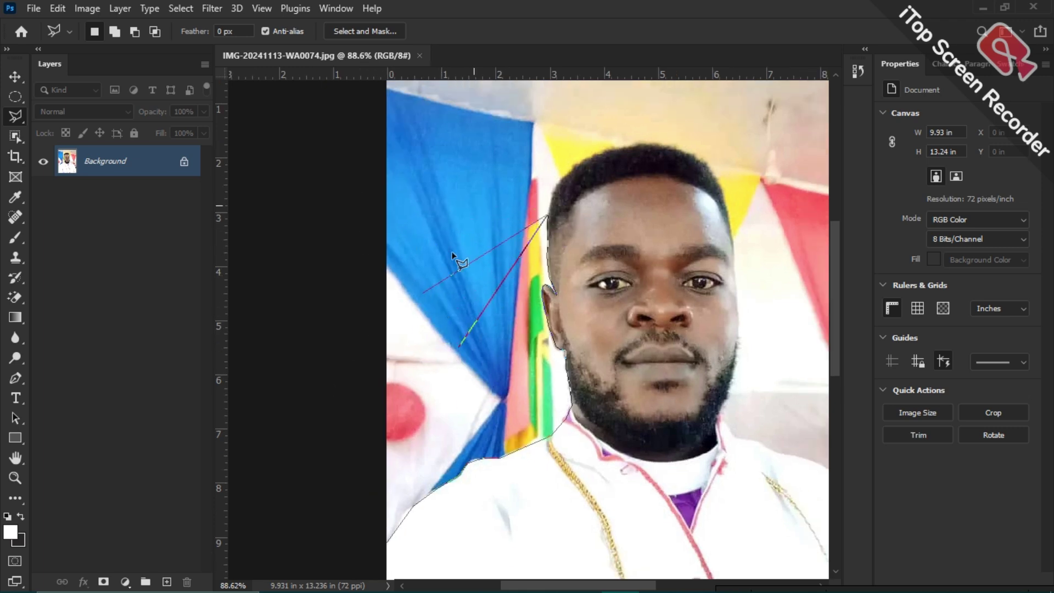
{"action": "left_click", "coordinate": [355, 163]}
{"action": "left_click", "coordinate": [294, 492]}
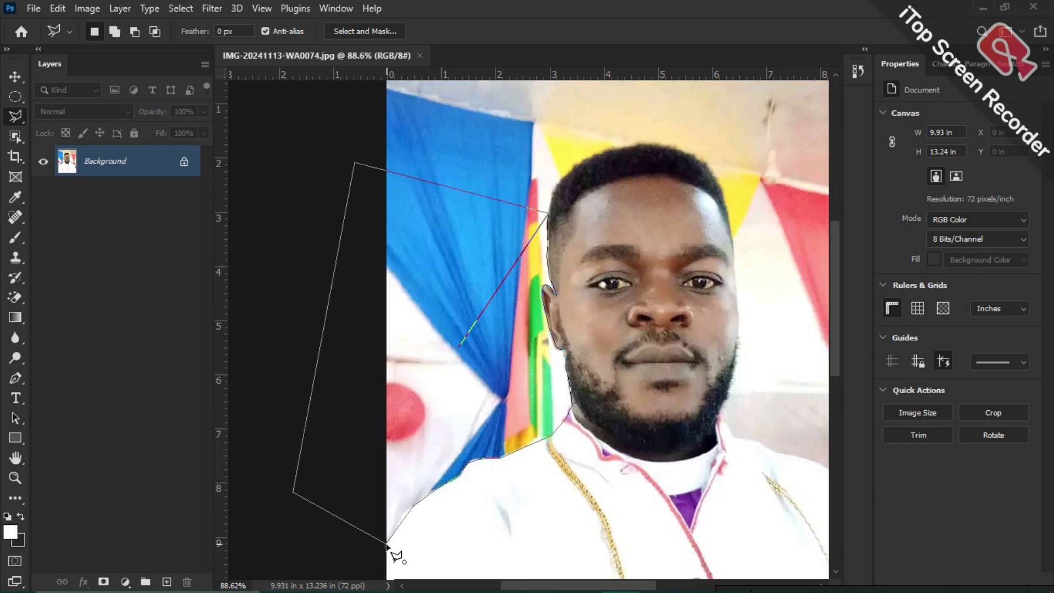
{"action": "key", "text": "ctrl+plus"}
{"action": "key", "text": "ctrl+plus"}
{"action": "mouse_move", "coordinate": [365, 549]}
{"action": "left_mouse_down"}
{"action": "mouse_move", "coordinate": [534, 341]}
{"action": "mouse_move", "coordinate": [596, 206]}
{"action": "left_mouse_up"}
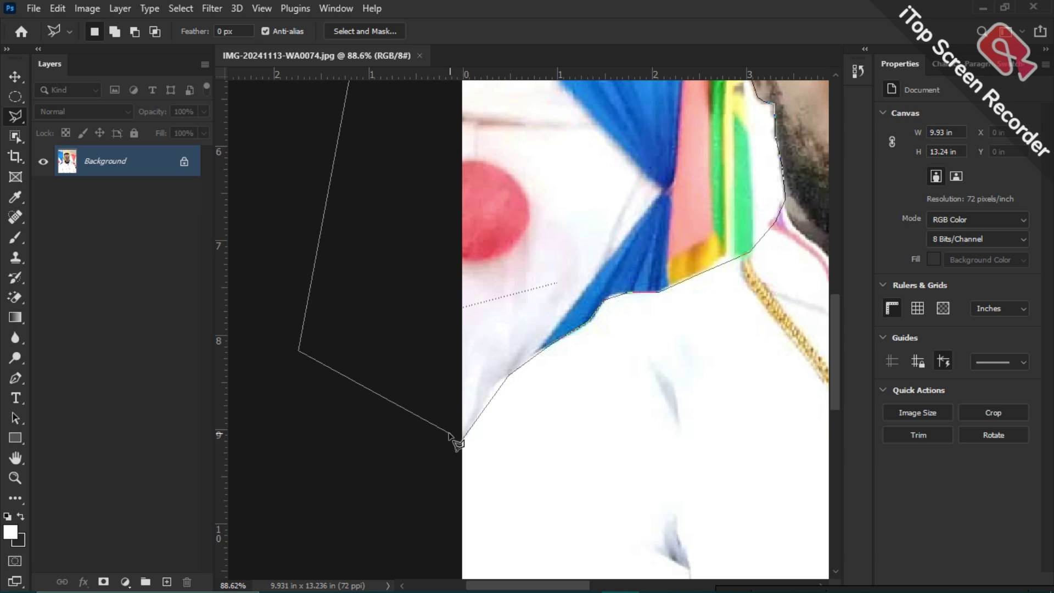
{"action": "scroll", "coordinate": [461, 438], "scroll_direction": "up", "scroll_amount": 4}
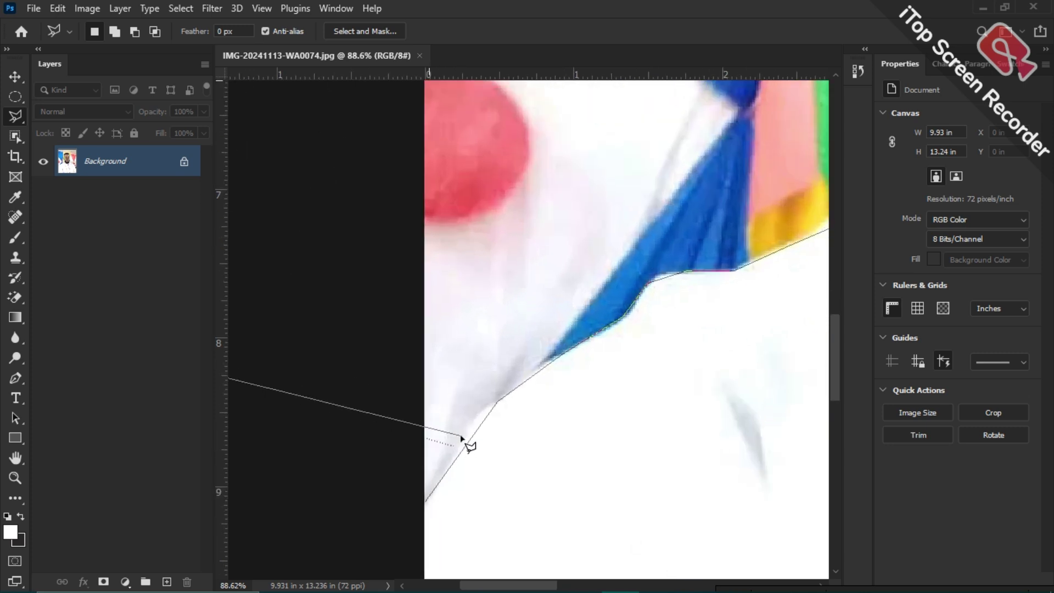
{"action": "left_click_drag", "start_coordinate": [528, 337], "coordinate": [620, 192]}
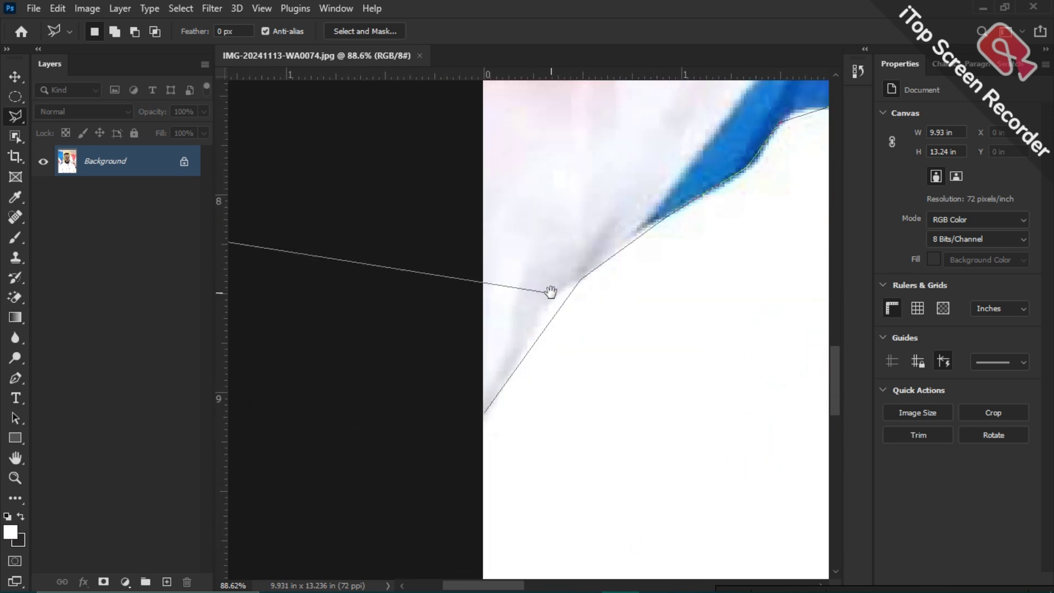
{"action": "left_click", "coordinate": [485, 410]}
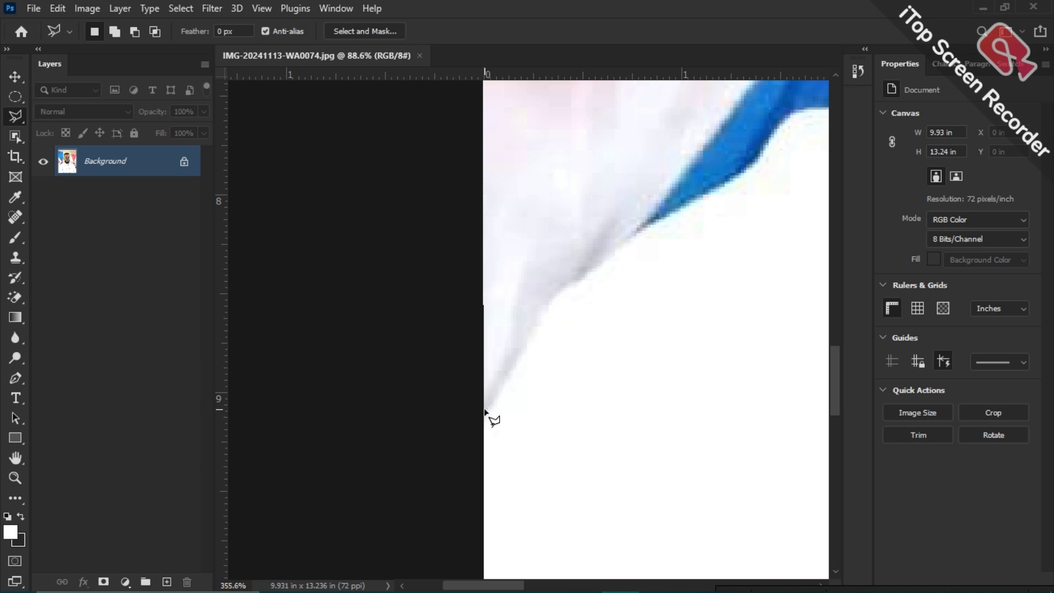
Step: Unlock the Background layer to make it editable
{"action": "scroll", "coordinate": [492, 418], "scroll_direction": "down", "scroll_amount": 10}
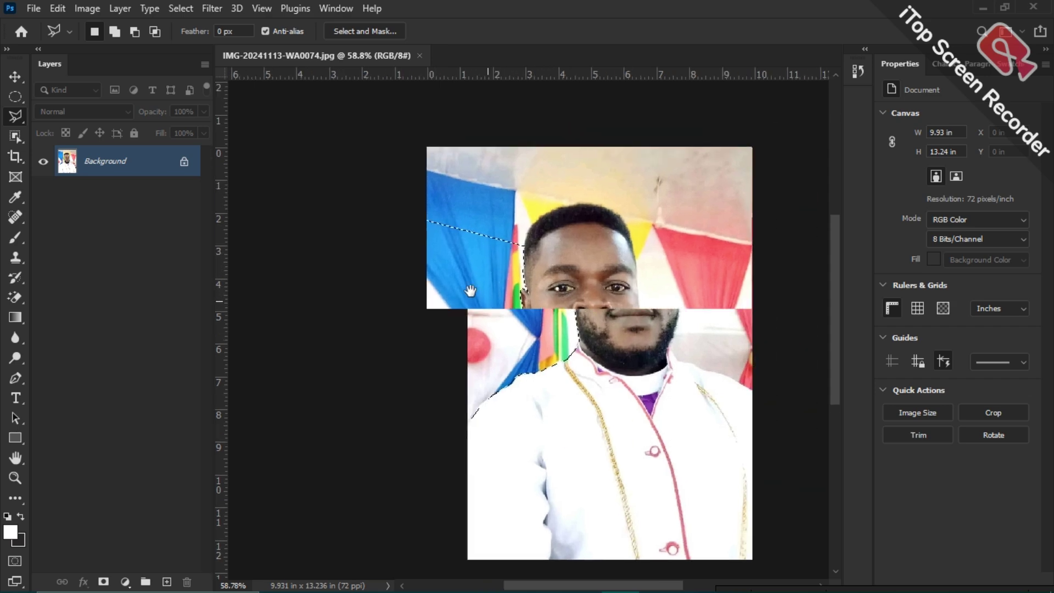
{"action": "scroll", "coordinate": [470, 287], "scroll_direction": "right", "scroll_amount": 3}
{"action": "scroll", "coordinate": [471, 287], "scroll_direction": "up", "scroll_amount": 1}
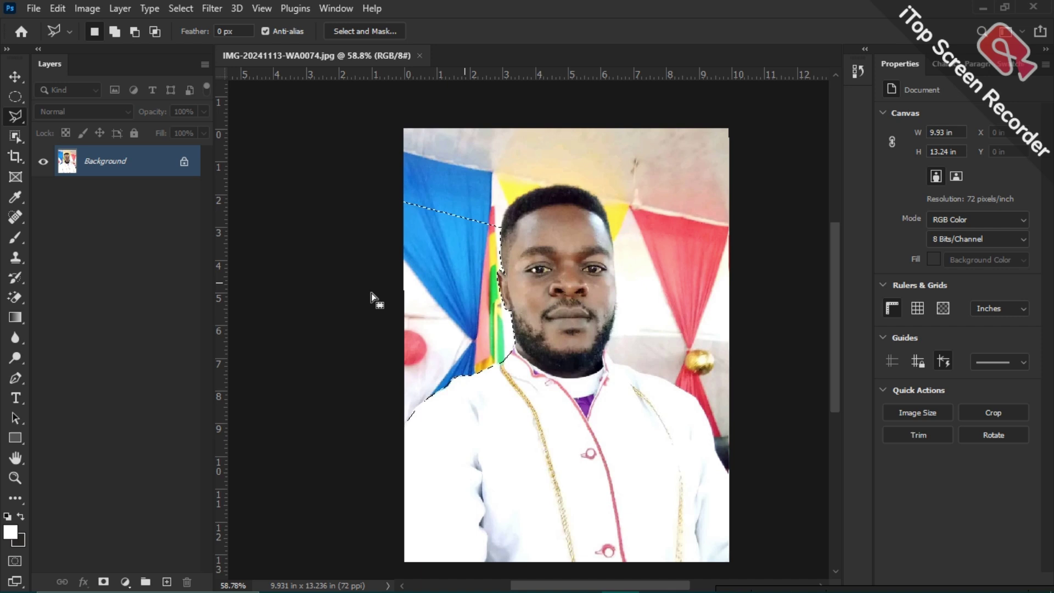
{"action": "left_click", "coordinate": [185, 162]}
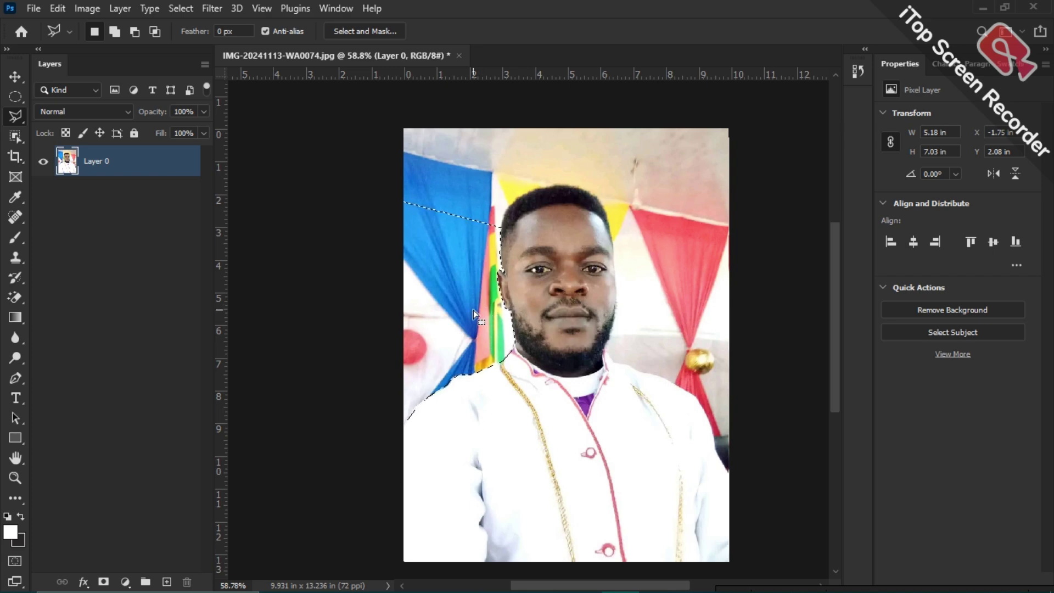
Step: Try deleting the selected background area and undo the deletion
{"action": "key", "text": "Delete"}
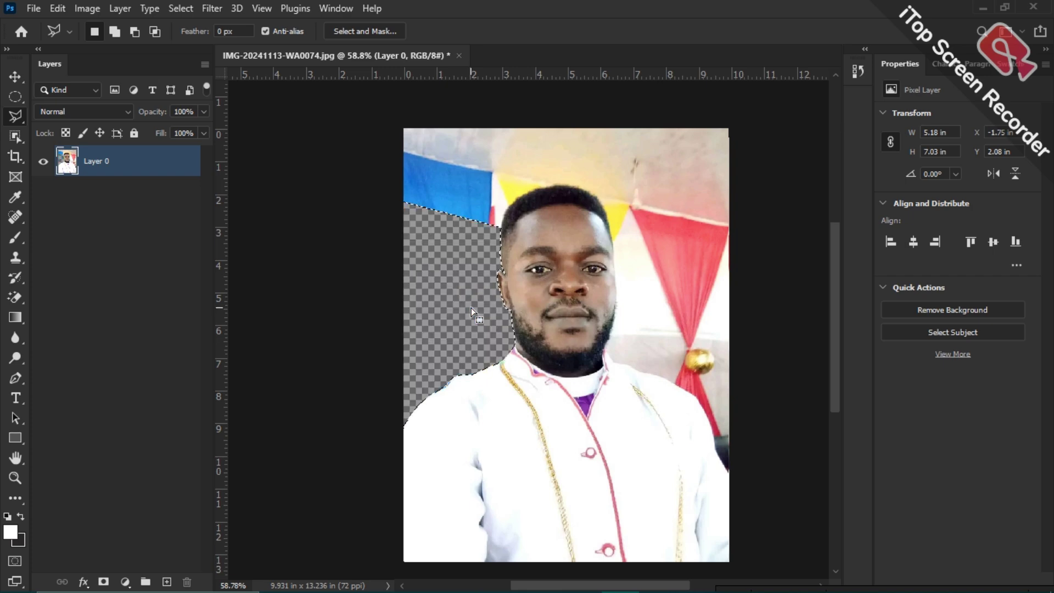
{"action": "scroll", "coordinate": [471, 307], "scroll_direction": "up", "scroll_amount": 2}
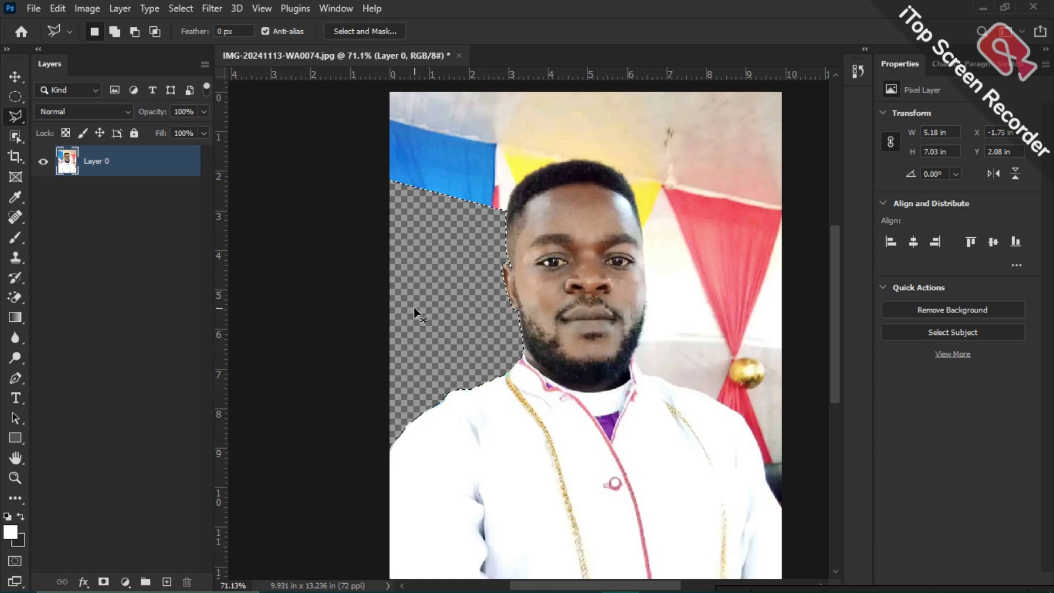
{"action": "key", "text": "ctrl+z"}
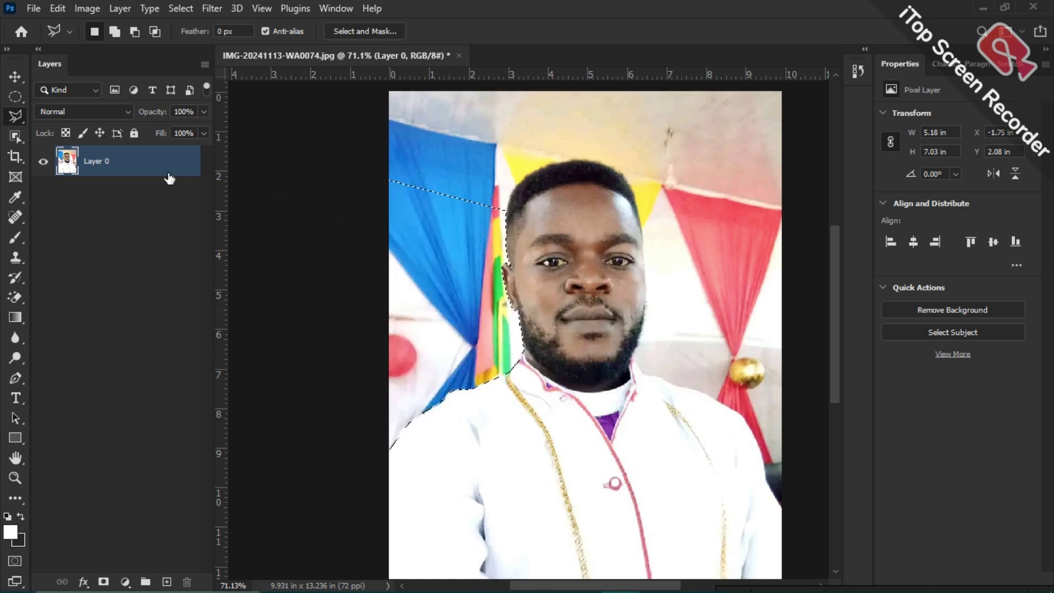
Step: Lock the portrait layer completely and unlock it again
{"action": "left_click", "coordinate": [133, 133]}
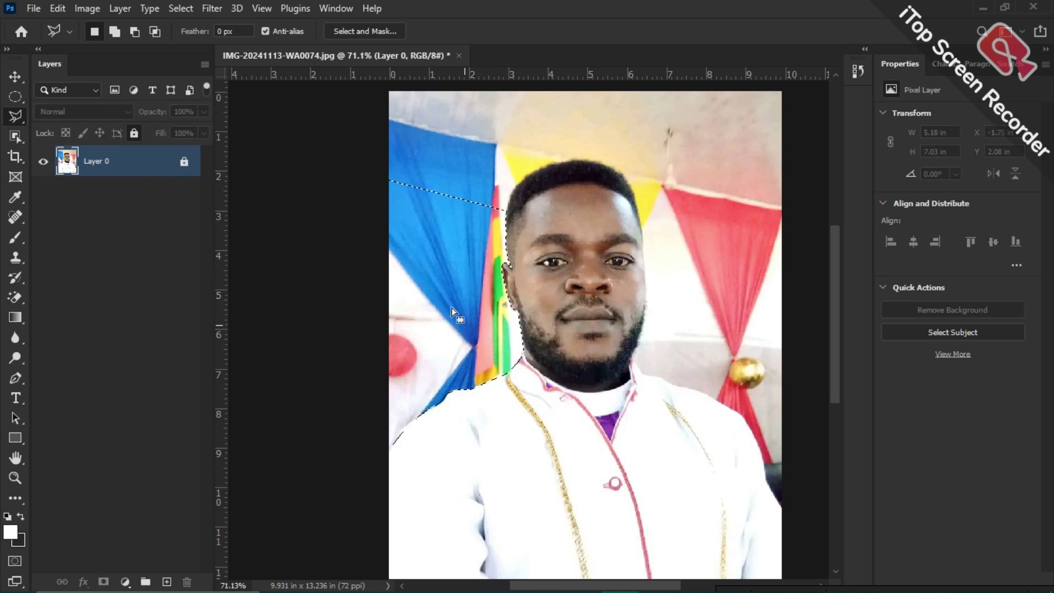
{"action": "scroll", "coordinate": [446, 255], "scroll_direction": "down", "scroll_amount": 2}
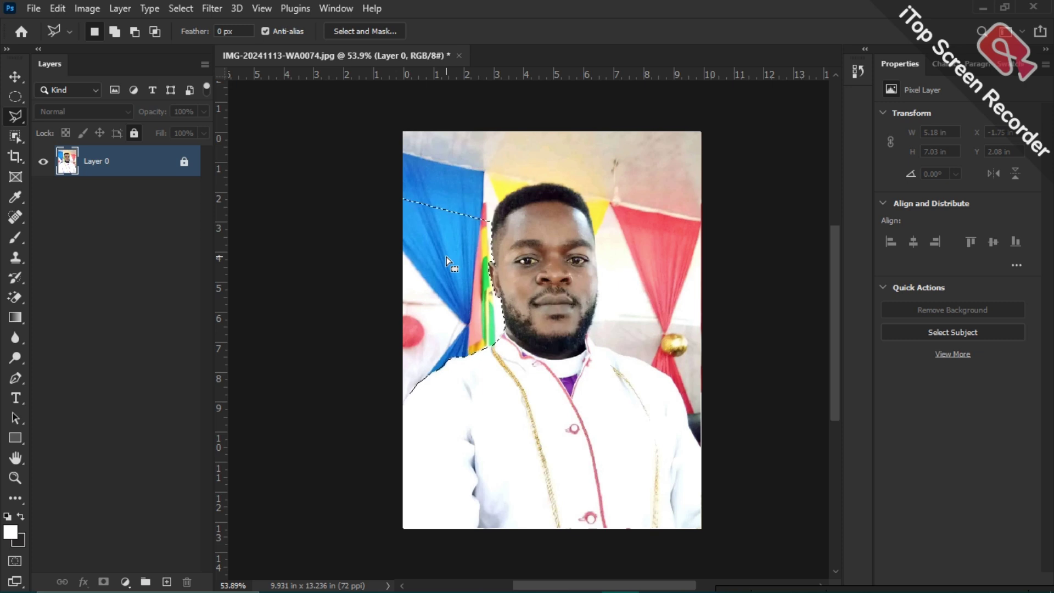
{"action": "scroll", "coordinate": [446, 255], "scroll_direction": "up", "scroll_amount": 1}
{"action": "scroll", "coordinate": [447, 255], "scroll_direction": "up", "scroll_amount": 2}
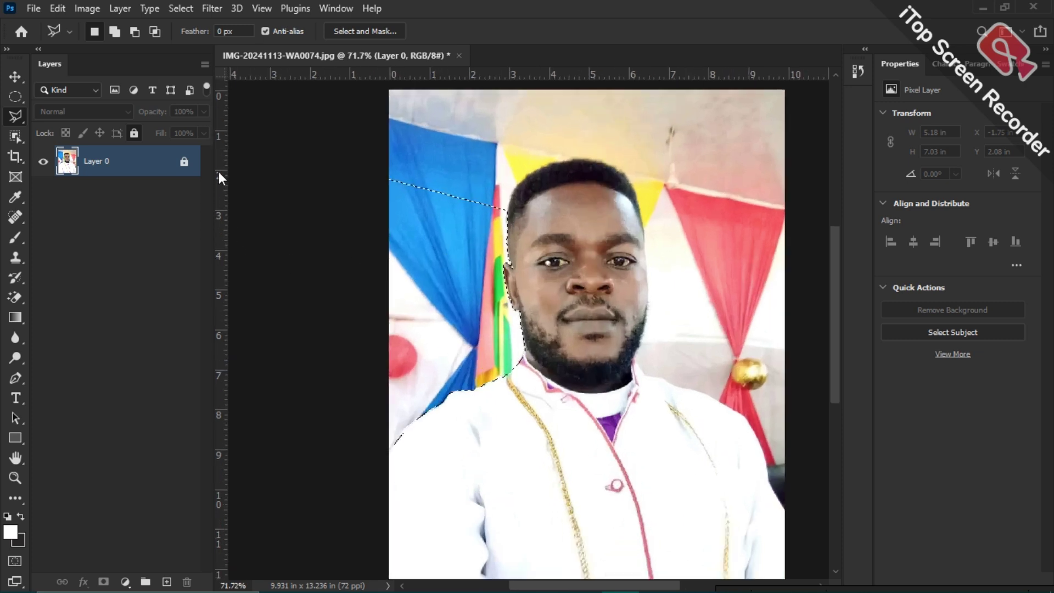
{"action": "left_click", "coordinate": [185, 163]}
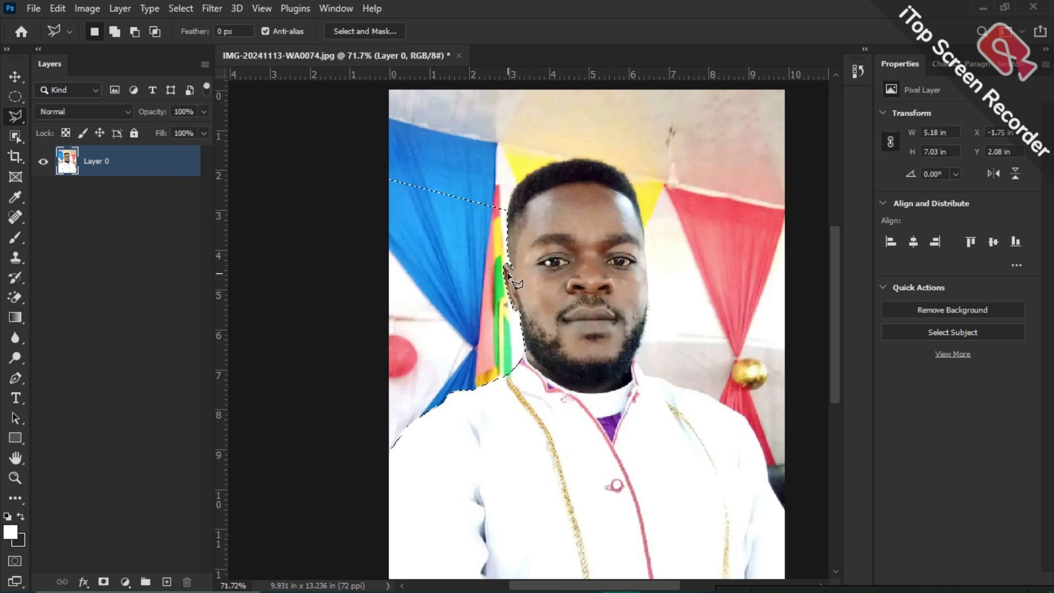
Step: Delete the selected background beside the man's left-hand outline and clear the selection
{"action": "key", "text": "Delete"}
{"action": "scroll", "coordinate": [506, 260], "scroll_direction": "up", "scroll_amount": 4}
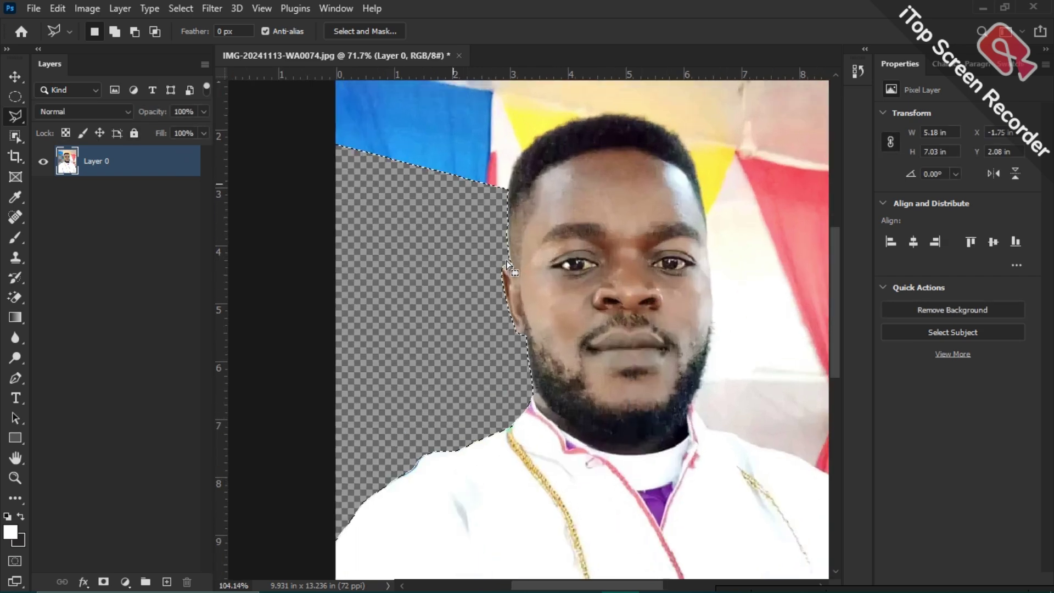
{"action": "key", "text": "ctrl+d"}
Step: Start a Polygonal Lasso outline outside the canvas beside the cleared area and trace it over the top of the man's hair
{"action": "left_click", "coordinate": [319, 156]}
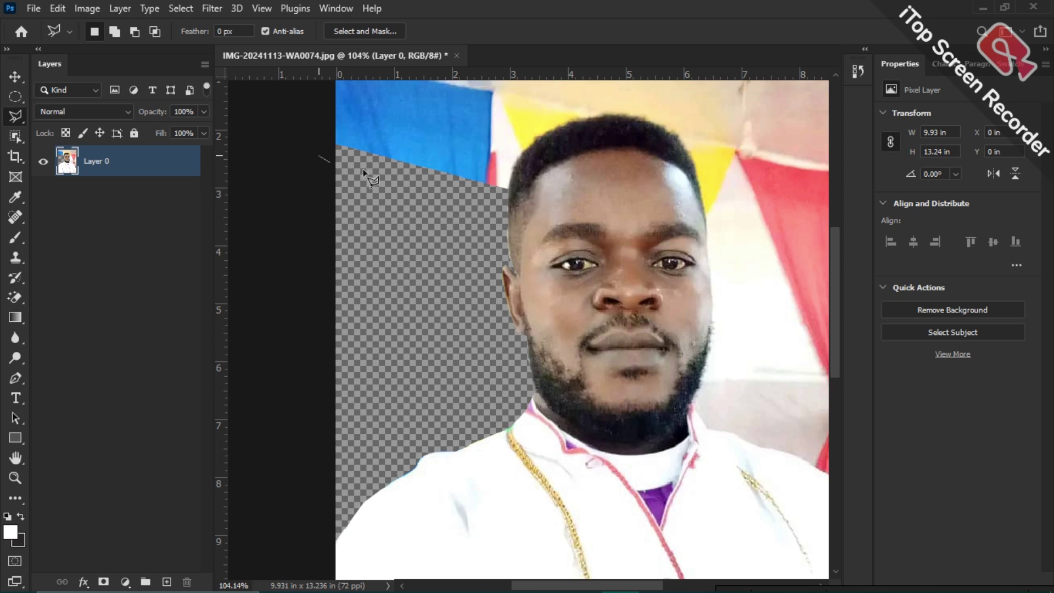
{"action": "left_click", "coordinate": [494, 207]}
{"action": "scroll", "coordinate": [496, 209], "scroll_direction": "up", "scroll_amount": 2}
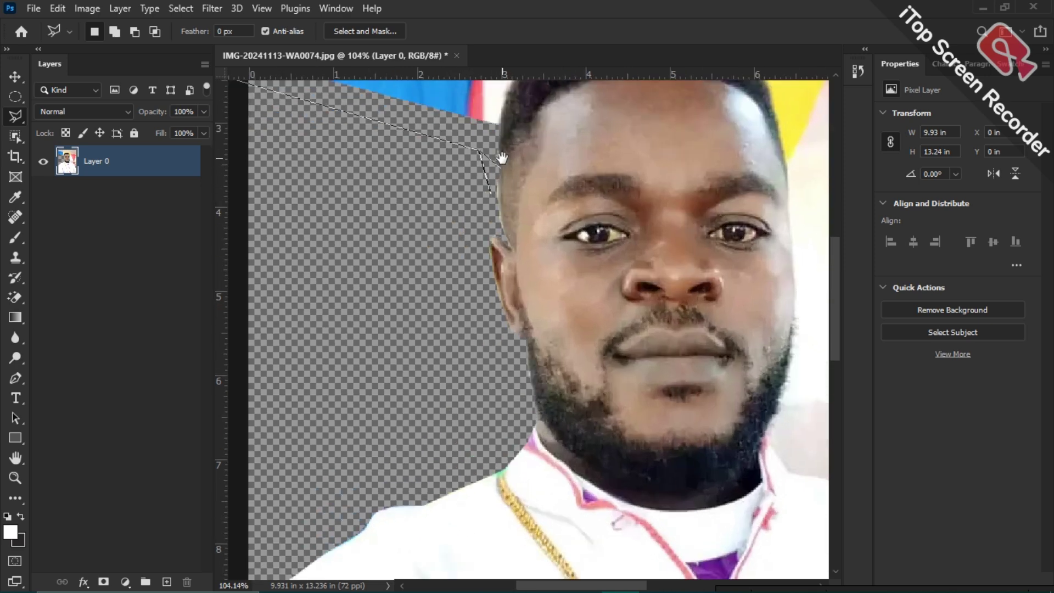
{"action": "left_click_drag", "start_coordinate": [480, 258], "coordinate": [471, 375]}
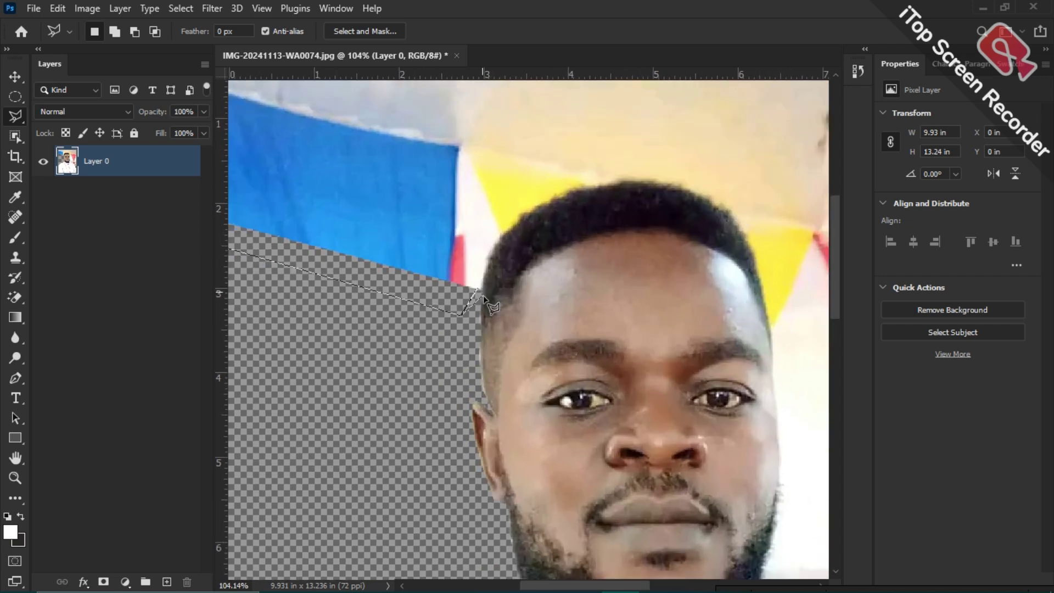
{"action": "left_click", "coordinate": [482, 290]}
{"action": "left_click", "coordinate": [504, 236]}
{"action": "left_click", "coordinate": [520, 218]}
{"action": "left_click", "coordinate": [547, 204]}
{"action": "left_click", "coordinate": [580, 191]}
{"action": "left_click", "coordinate": [632, 182]}
{"action": "left_click", "coordinate": [663, 187]}
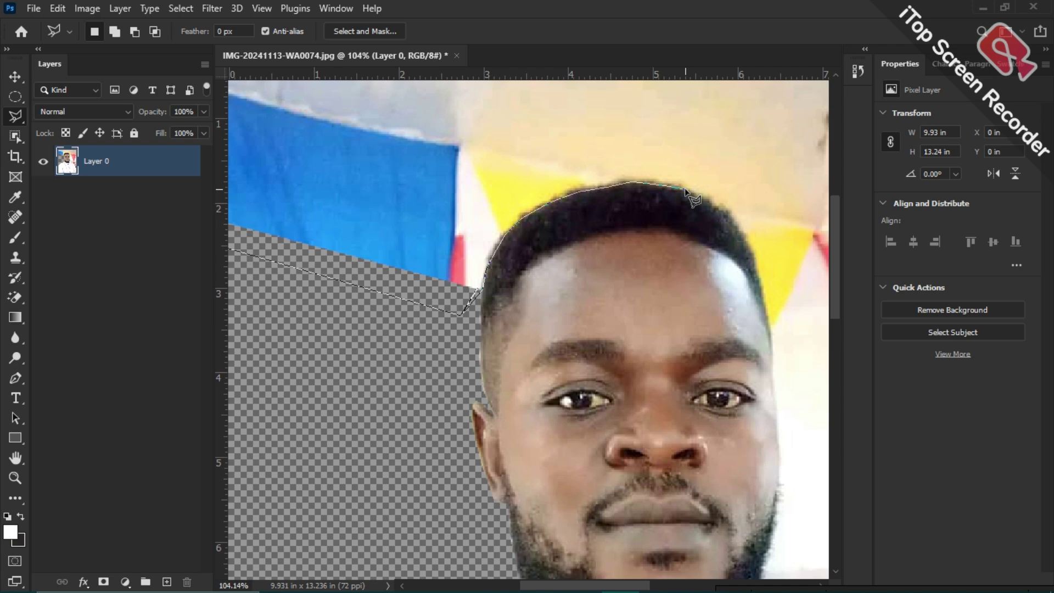
{"action": "left_click", "coordinate": [685, 188]}
Step: Continue the lasso outline from the hair down the uncleared side of the face and beard to the collar
{"action": "left_click", "coordinate": [746, 242]}
{"action": "mouse_move", "coordinate": [761, 291]}
{"action": "left_mouse_down"}
{"action": "mouse_move", "coordinate": [651, 268]}
{"action": "mouse_move", "coordinate": [640, 242]}
{"action": "left_mouse_up"}
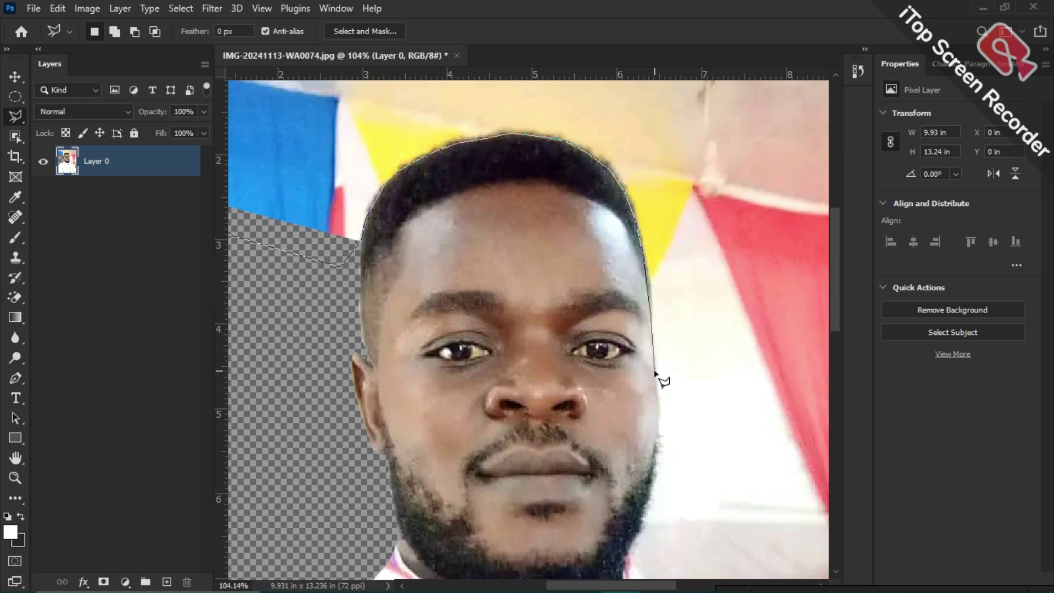
{"action": "left_click", "coordinate": [658, 443]}
{"action": "left_click_drag", "start_coordinate": [658, 444], "coordinate": [674, 285]}
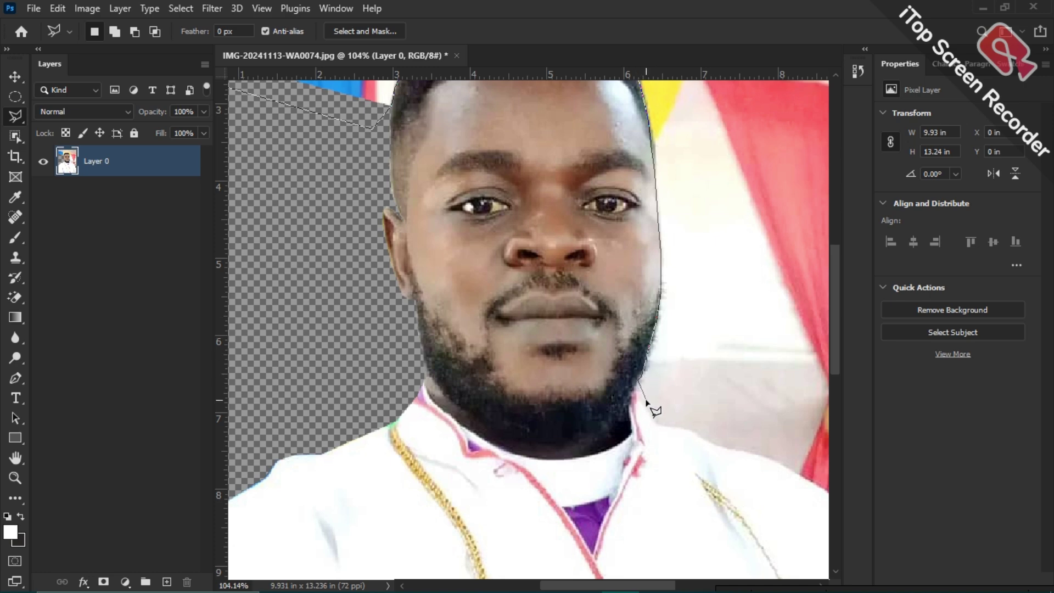
{"action": "scroll", "coordinate": [655, 411], "scroll_direction": "down", "scroll_amount": 3}
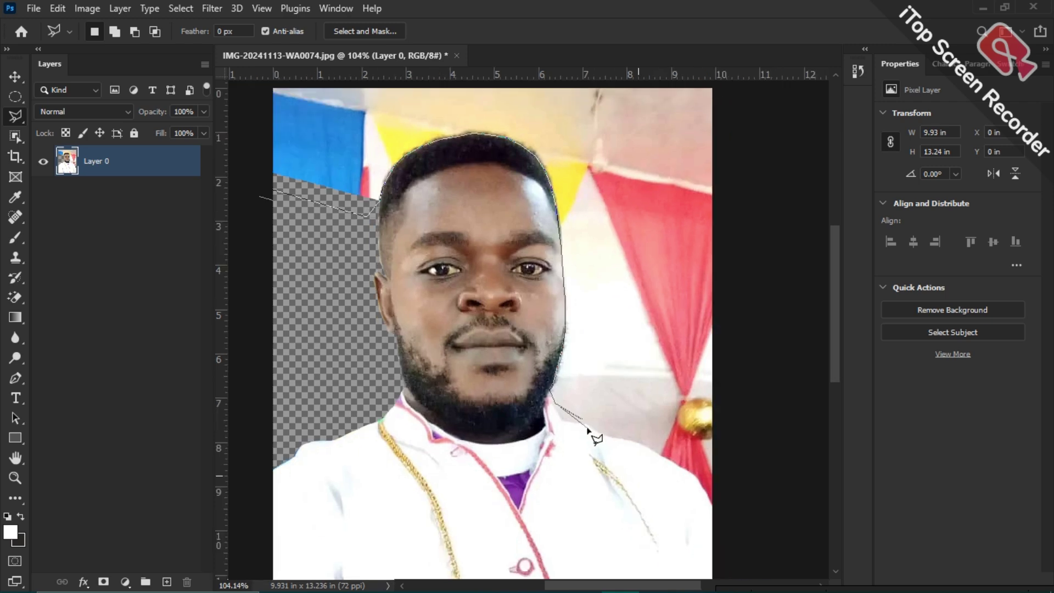
{"action": "key", "text": "ctrl+minus"}
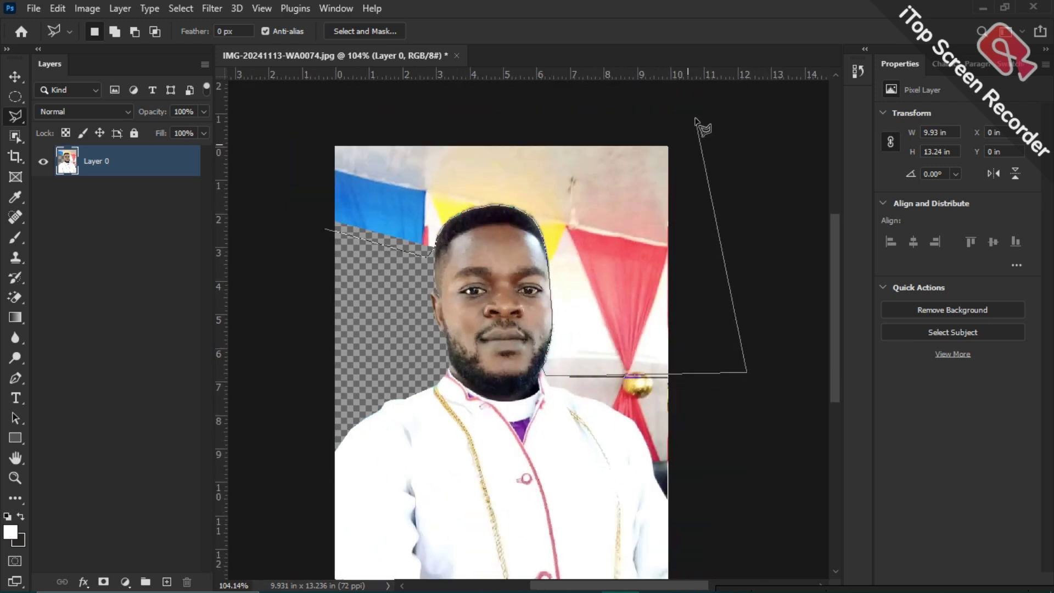
Step: Close the lasso outline outside the canvas around the upper background and delete the selected area
{"action": "left_click", "coordinate": [696, 118]}
{"action": "left_click", "coordinate": [471, 93]}
{"action": "scroll", "coordinate": [296, 132], "scroll_direction": "down", "scroll_amount": 3}
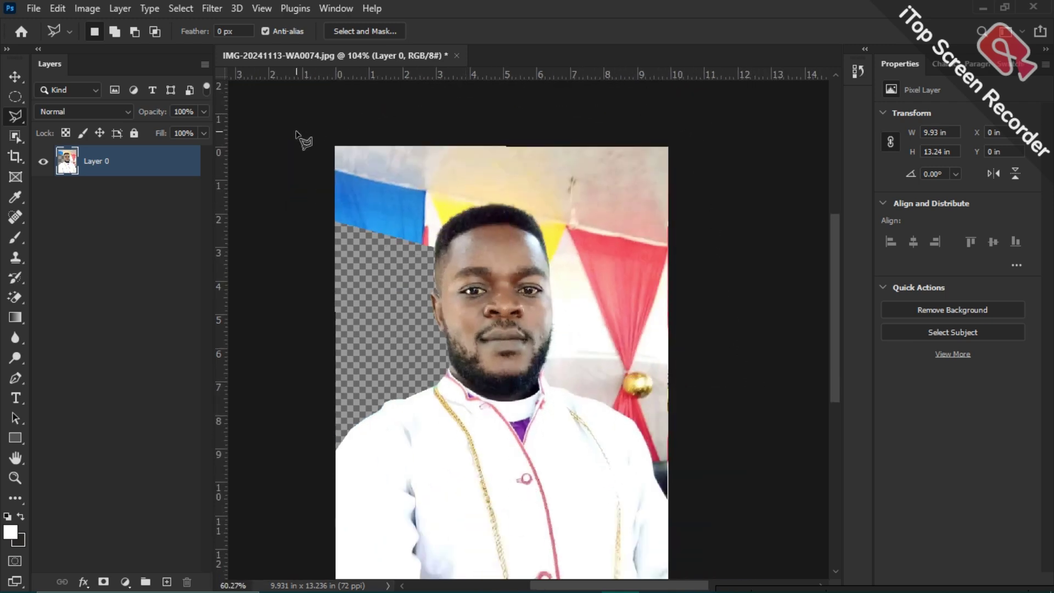
{"action": "scroll", "coordinate": [487, 197], "scroll_direction": "down", "scroll_amount": 1}
{"action": "key", "text": "Return"}
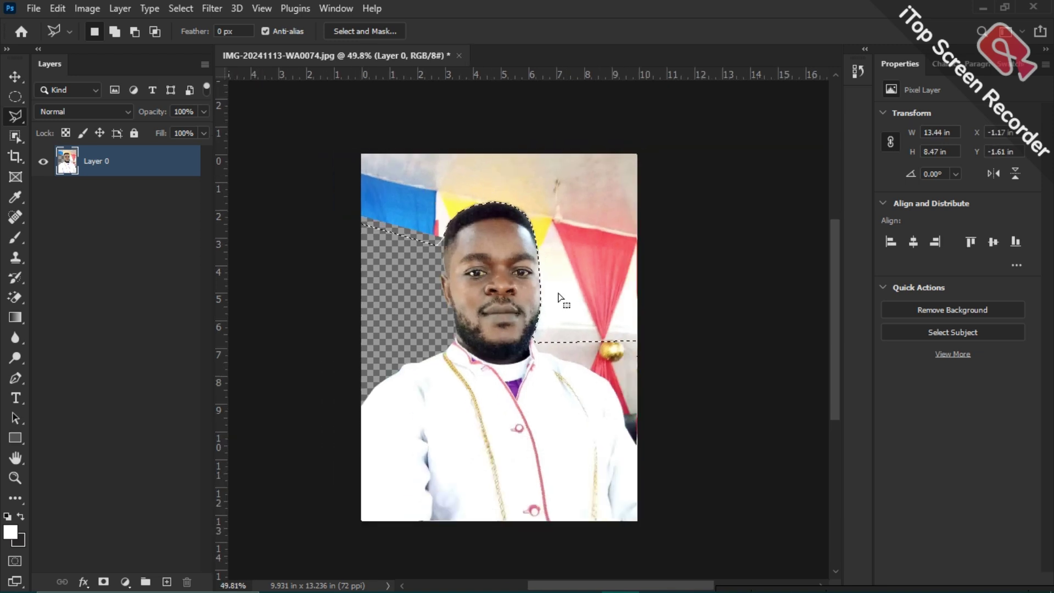
{"action": "scroll", "coordinate": [558, 226], "scroll_direction": "up", "scroll_amount": 1}
{"action": "left_click_drag", "start_coordinate": [535, 214], "coordinate": [585, 242]}
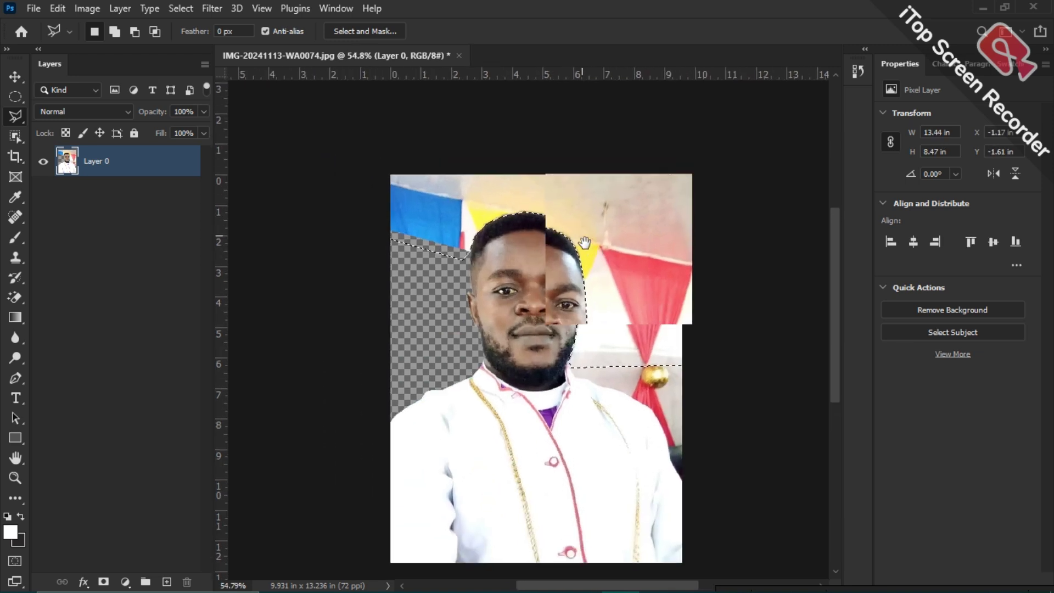
{"action": "key", "text": "Delete"}
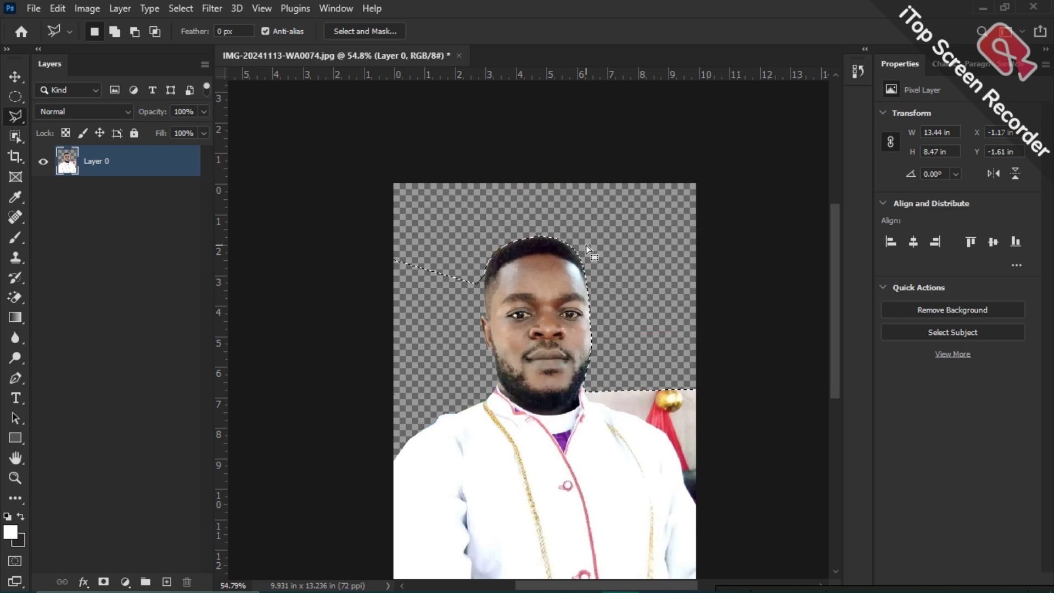
Step: Trace a new Polygonal Lasso outline from outside the canvas past the beard, along the collar and the remaining shoulder
{"action": "left_click", "coordinate": [763, 403]}
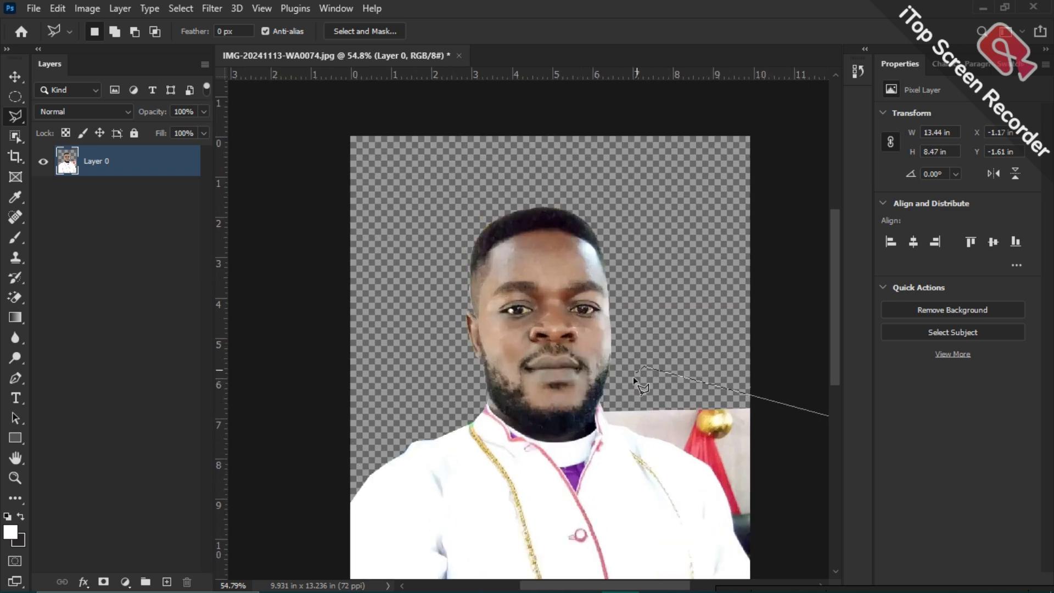
{"action": "left_click", "coordinate": [607, 389]}
{"action": "key", "text": "ctrl+plus"}
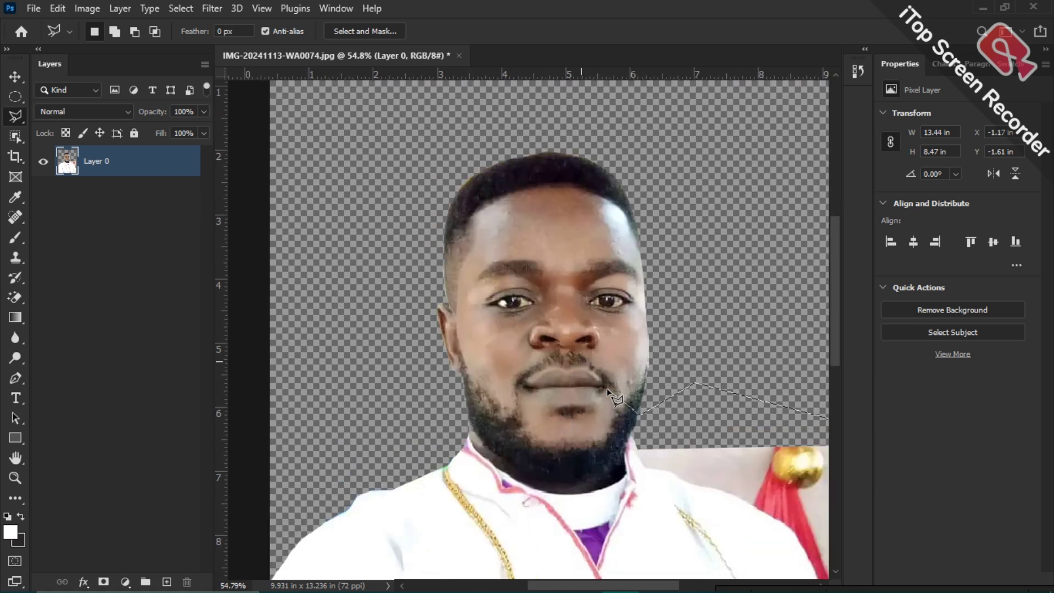
{"action": "mouse_move", "coordinate": [630, 438]}
{"action": "left_mouse_down"}
{"action": "mouse_move", "coordinate": [609, 423]}
{"action": "mouse_move", "coordinate": [578, 320]}
{"action": "left_mouse_up"}
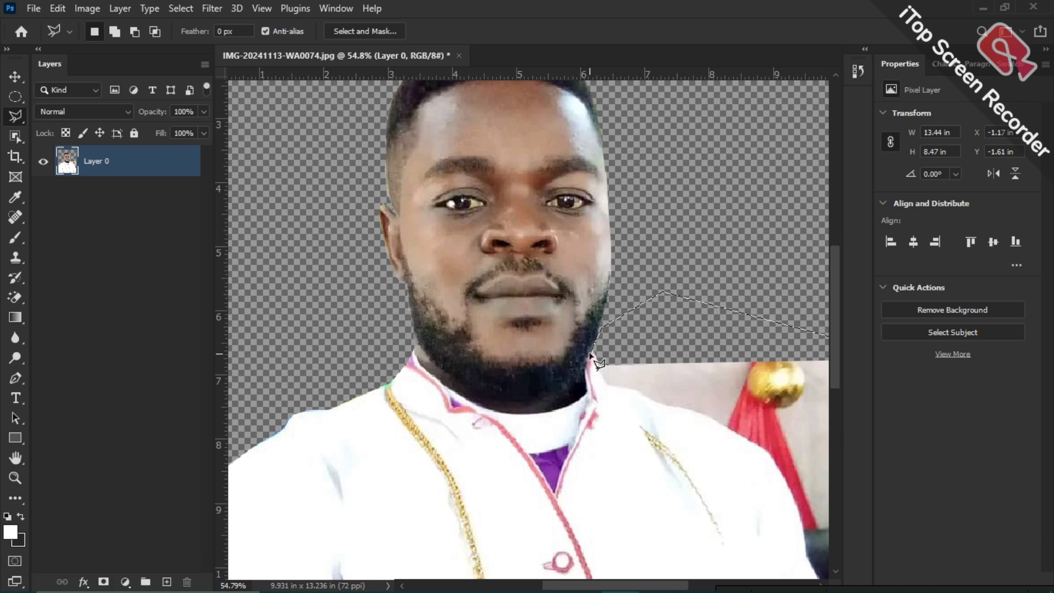
{"action": "left_click", "coordinate": [590, 354]}
{"action": "left_click", "coordinate": [668, 408]}
{"action": "left_click", "coordinate": [689, 411]}
{"action": "key", "text": "space"}
{"action": "mouse_move", "coordinate": [741, 438]}
{"action": "left_mouse_down"}
{"action": "mouse_move", "coordinate": [616, 355]}
{"action": "mouse_move", "coordinate": [605, 329]}
{"action": "left_mouse_up"}
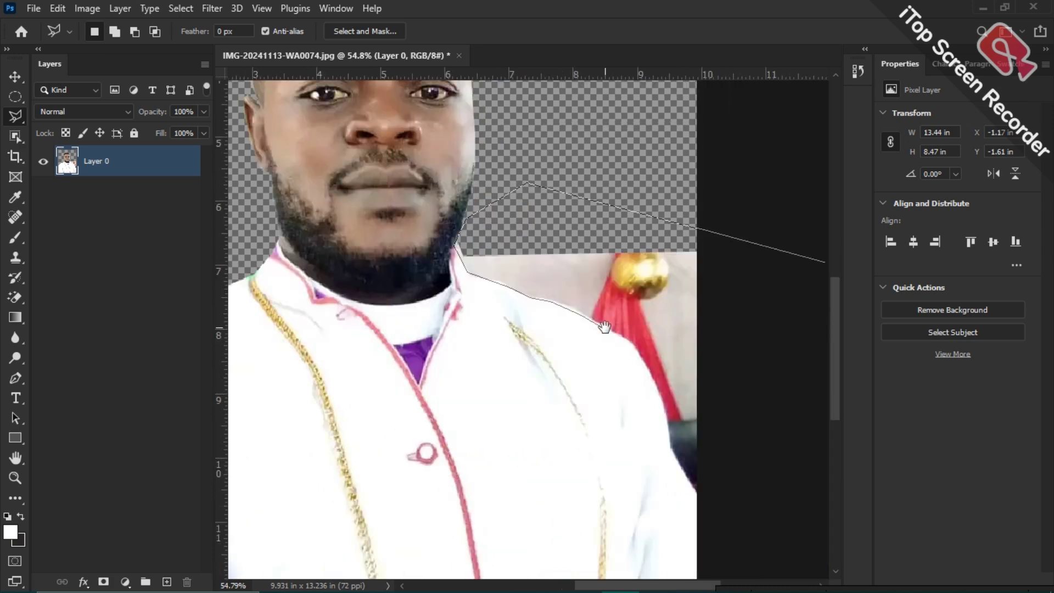
Step: Trace the outline down the sleeve past the canvas edge and close the selection around the remaining background
{"action": "left_click", "coordinate": [637, 349]}
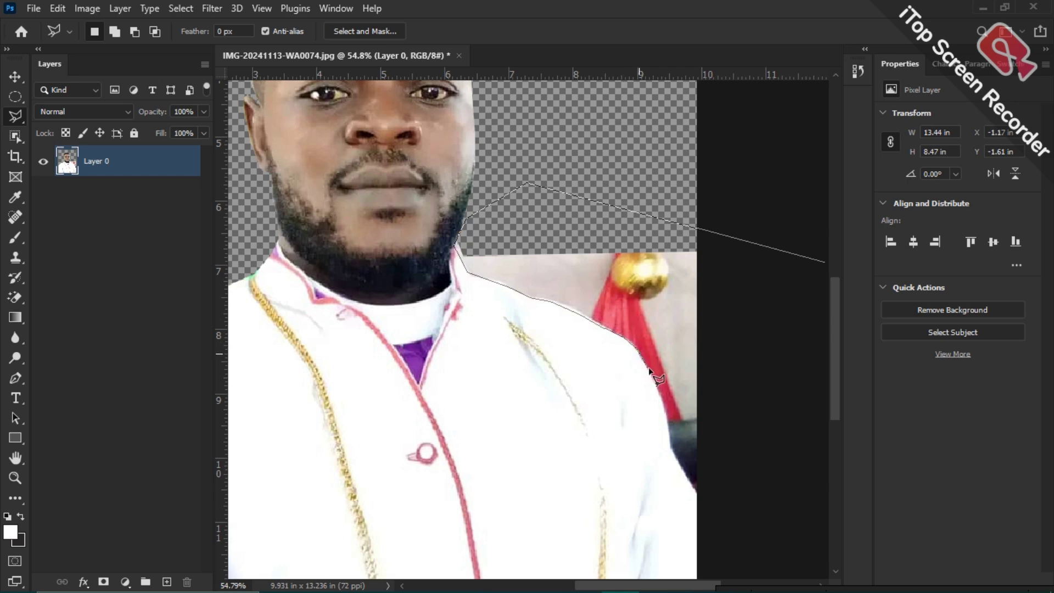
{"action": "left_click", "coordinate": [668, 421]}
{"action": "key", "text": "Escape"}
{"action": "double_click", "coordinate": [757, 427]}
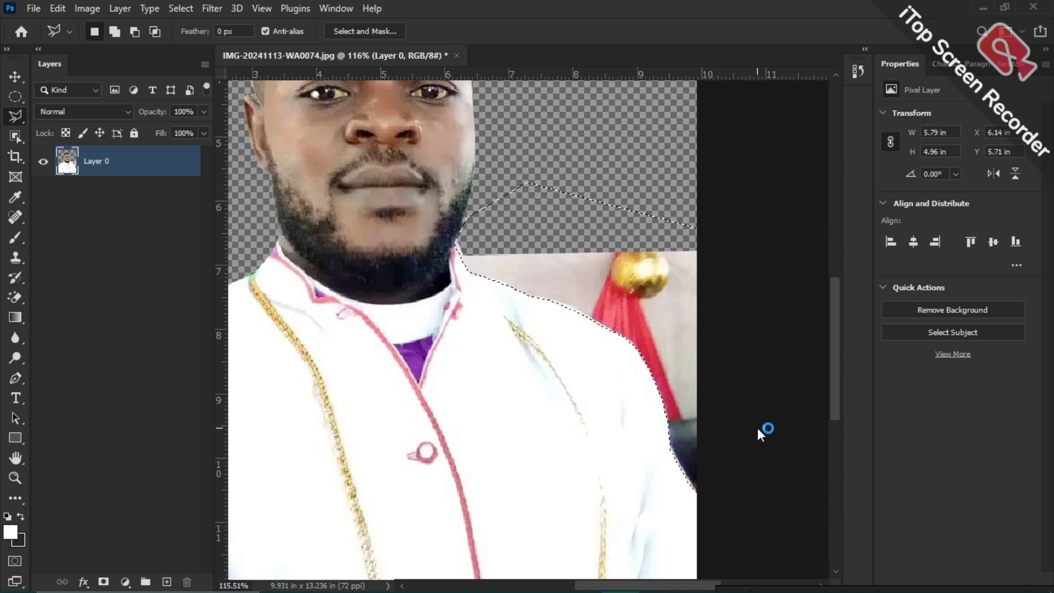
Step: Delete the selected background beside the man's shoulder and clear the selection
{"action": "key", "text": "Delete"}
{"action": "scroll", "coordinate": [624, 387], "scroll_direction": "down", "scroll_amount": 1}
{"action": "scroll", "coordinate": [624, 387], "scroll_direction": "down", "scroll_amount": 5}
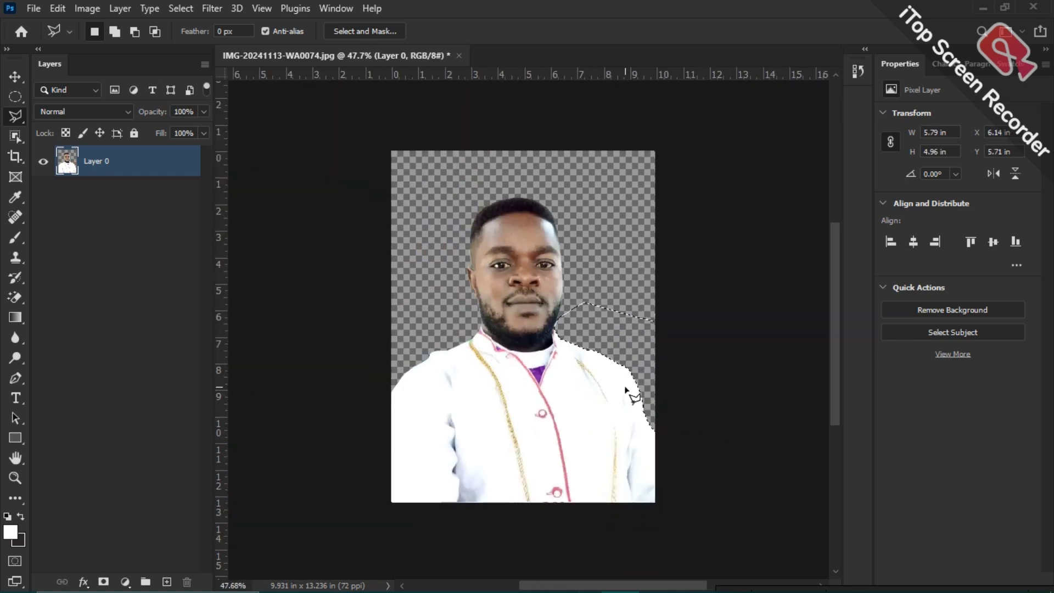
{"action": "key", "text": "ctrl+d"}
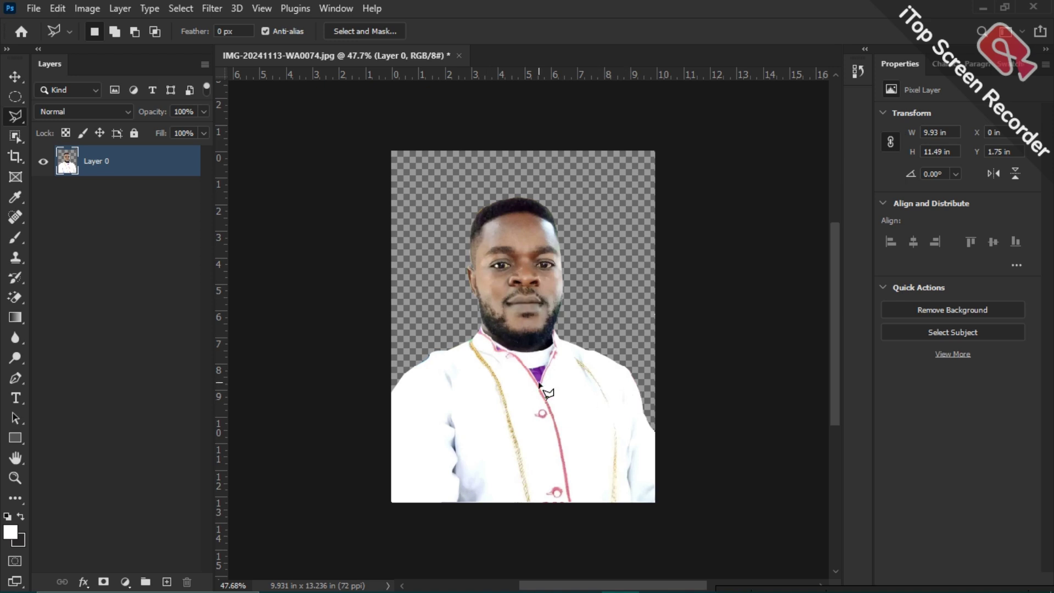
Step: Move the cut-out man up until his head meets the upper edge of the canvas
{"action": "key", "text": "v"}
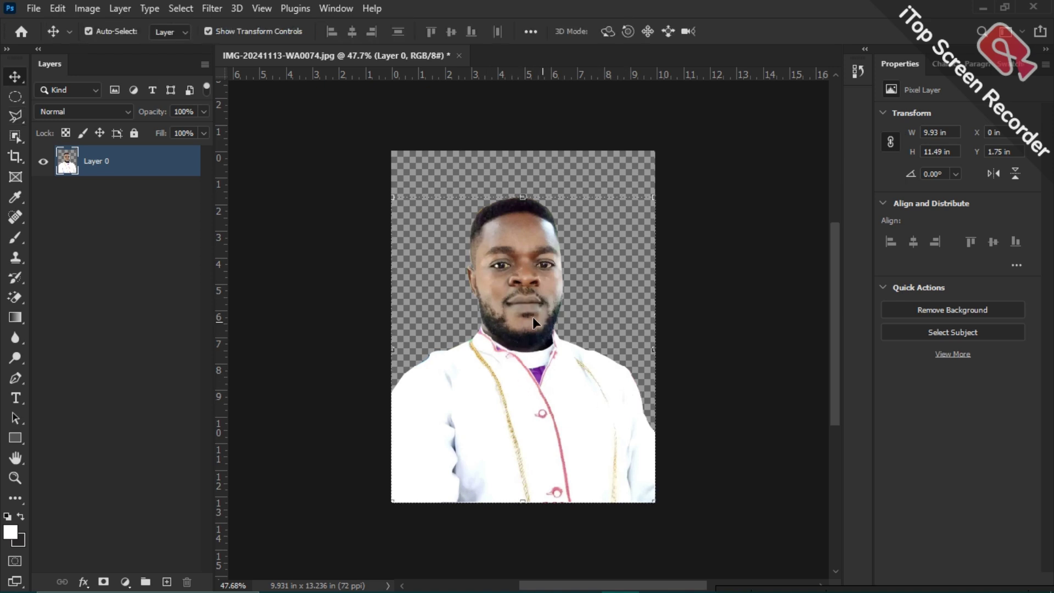
{"action": "left_click_drag", "start_coordinate": [532, 317], "coordinate": [528, 280]}
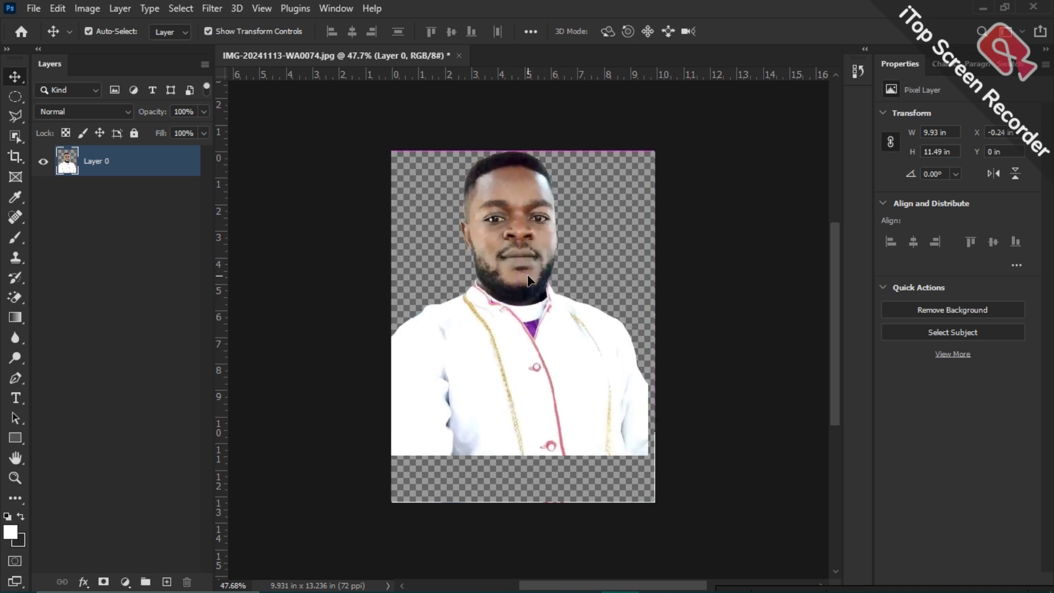
{"action": "scroll", "coordinate": [528, 277], "scroll_direction": "down", "scroll_amount": 2}
Step: Enlarge the canvas around the cut-out with a 1:1 square crop of about 20.3 by 20.3 inches
{"action": "left_click", "coordinate": [15, 156]}
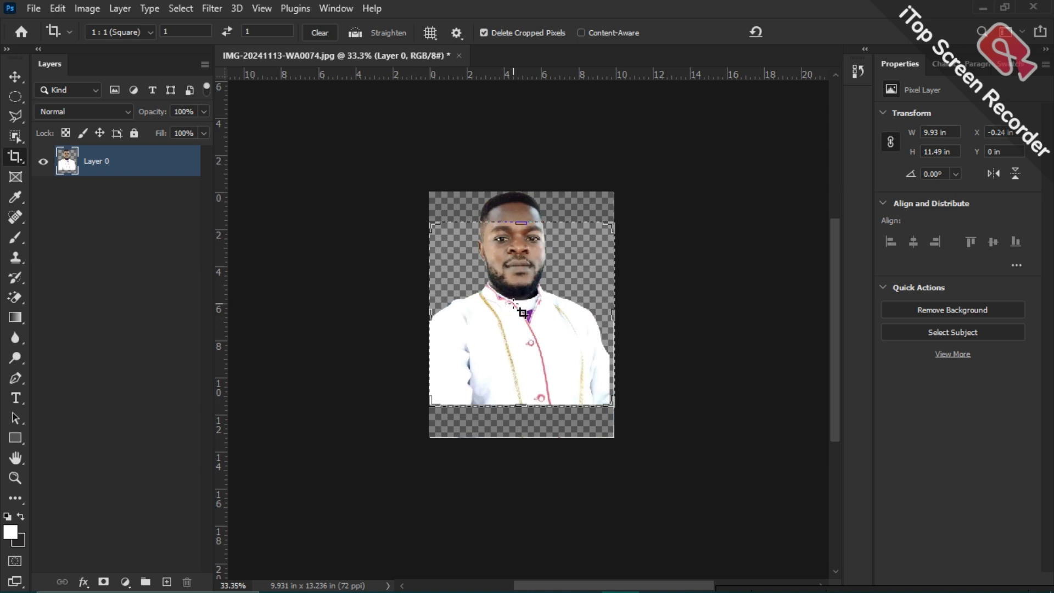
{"action": "left_click_drag", "start_coordinate": [521, 406], "coordinate": [521, 469]}
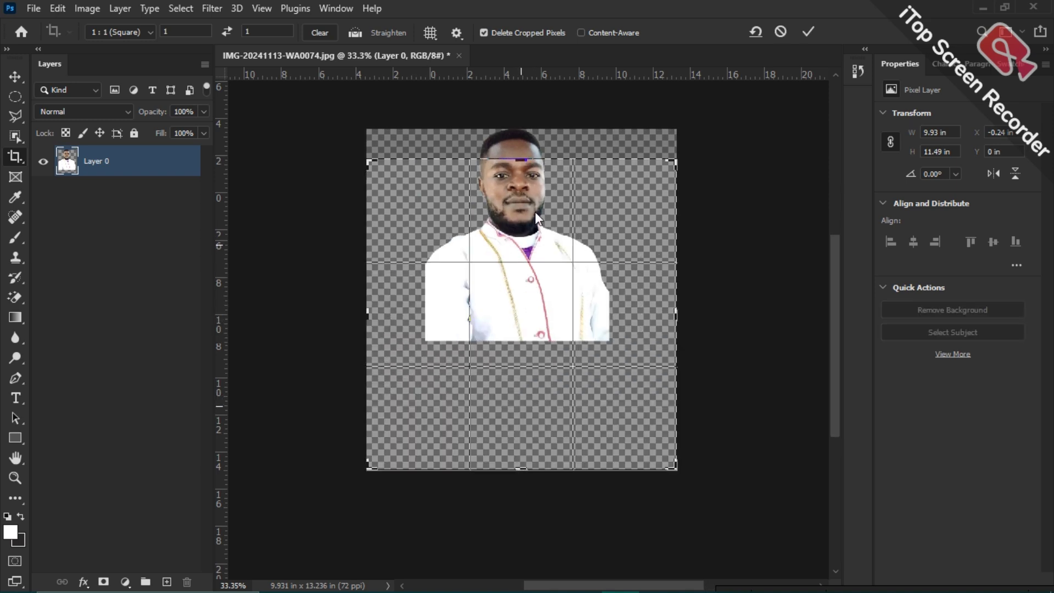
{"action": "left_click_drag", "start_coordinate": [517, 162], "coordinate": [522, 127]}
{"action": "key", "text": "Return"}
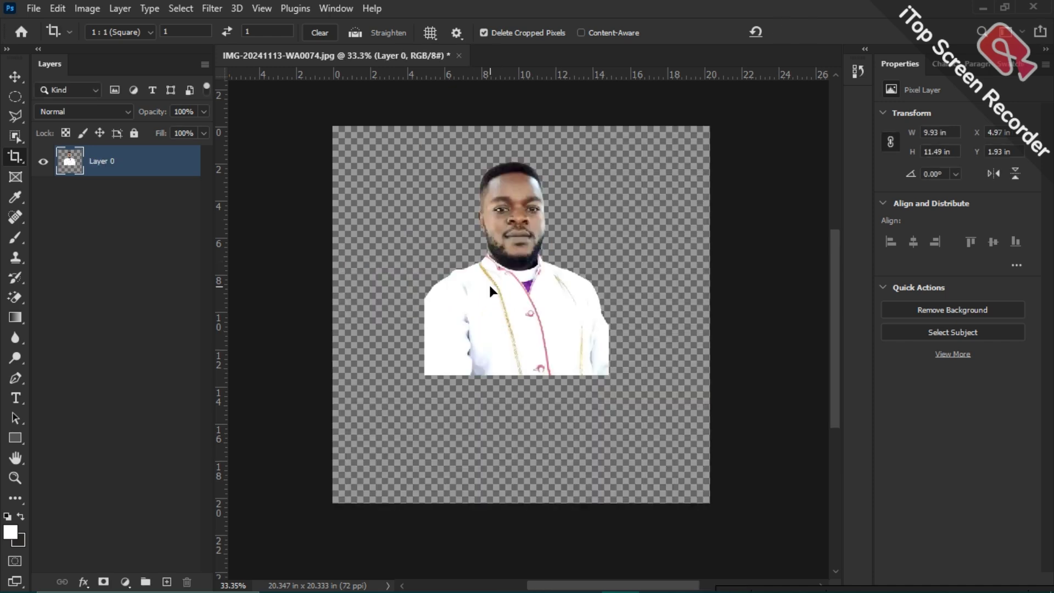
Step: Move the cut-out man down to near the centre of the enlarged canvas
{"action": "key", "text": "v"}
{"action": "left_click_drag", "start_coordinate": [497, 282], "coordinate": [517, 333]}
{"action": "scroll", "coordinate": [486, 319], "scroll_direction": "down", "scroll_amount": 3}
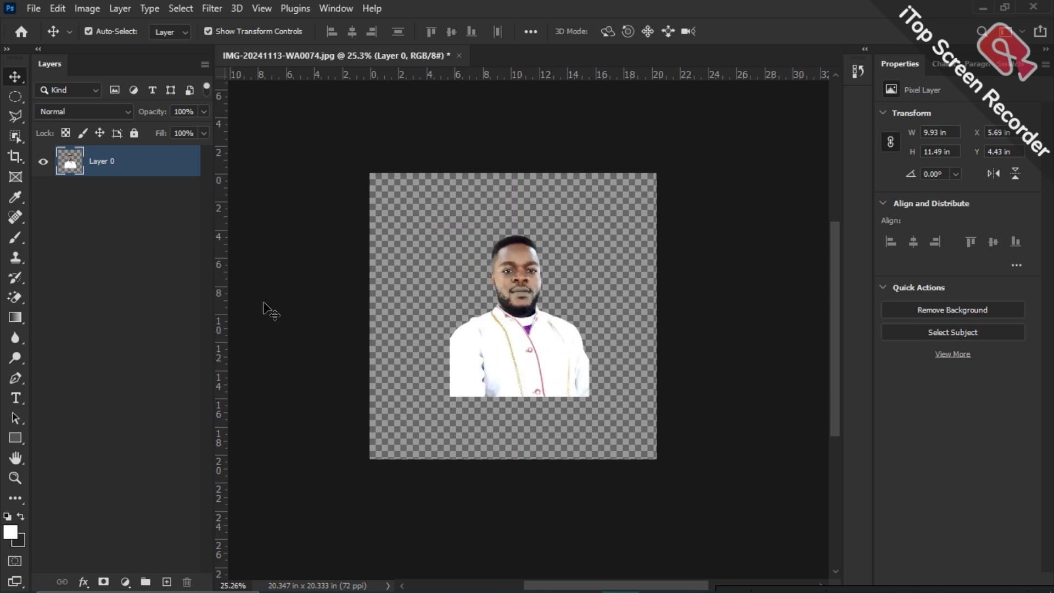
{"action": "left_click", "coordinate": [19, 117]}
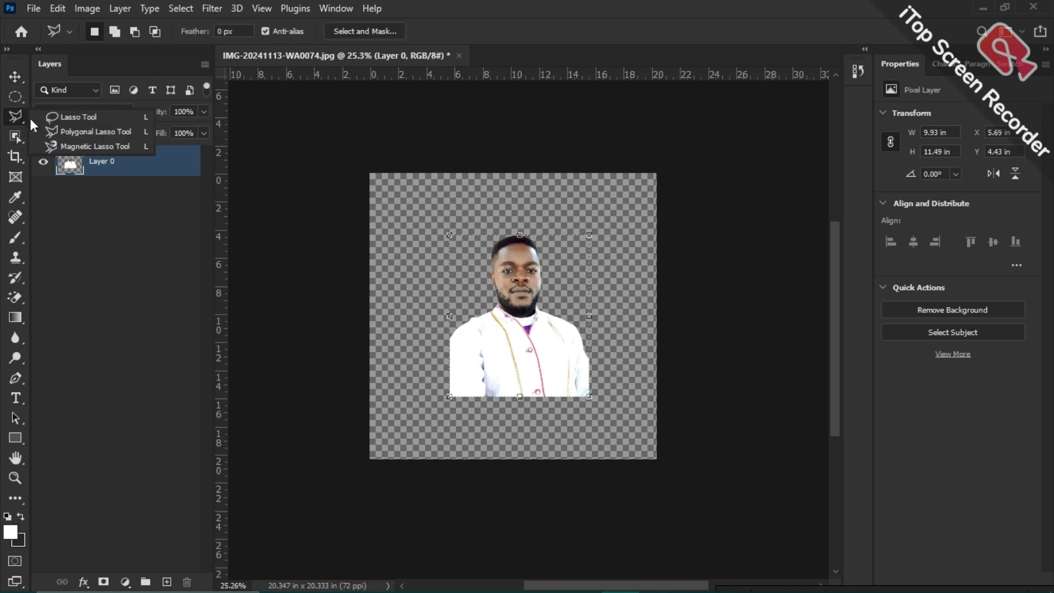
{"action": "left_click", "coordinate": [67, 133]}
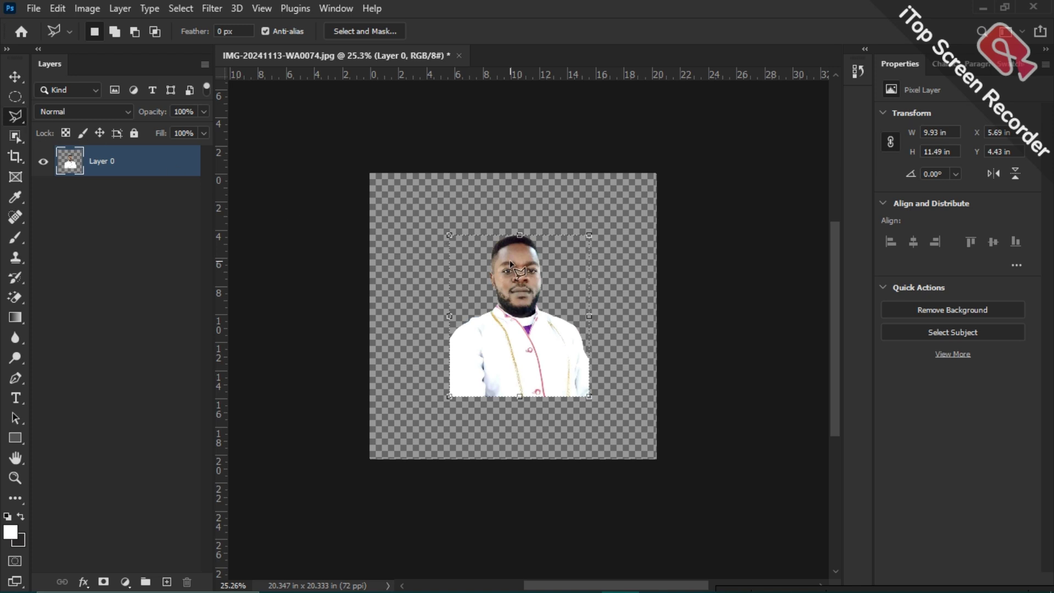
{"action": "scroll", "coordinate": [509, 259], "scroll_direction": "down", "scroll_amount": 3}
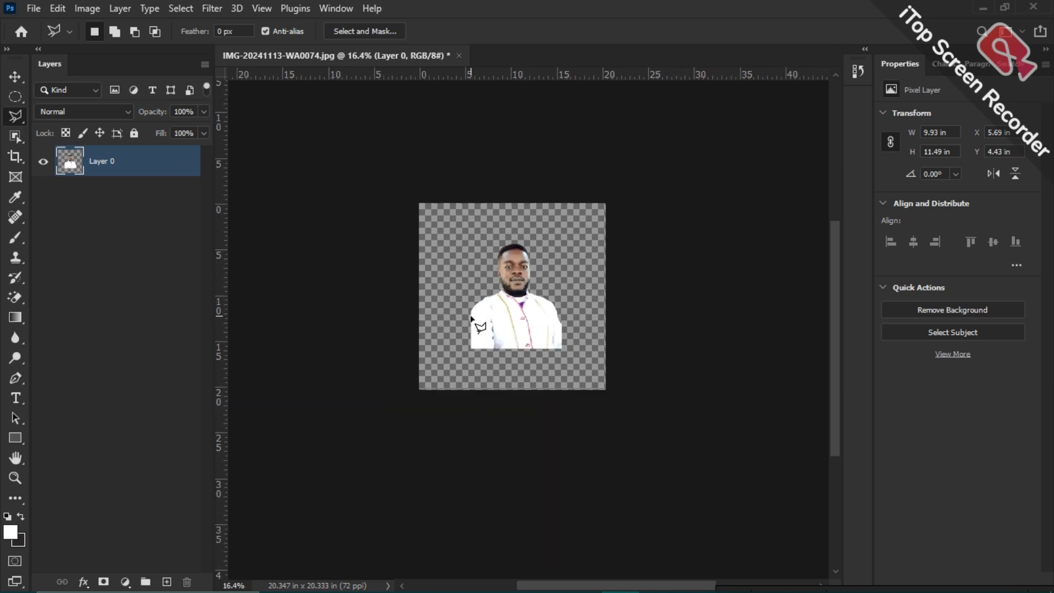
{"action": "key", "text": "v"}
{"action": "scroll", "coordinate": [471, 408], "scroll_direction": "down", "scroll_amount": 2}
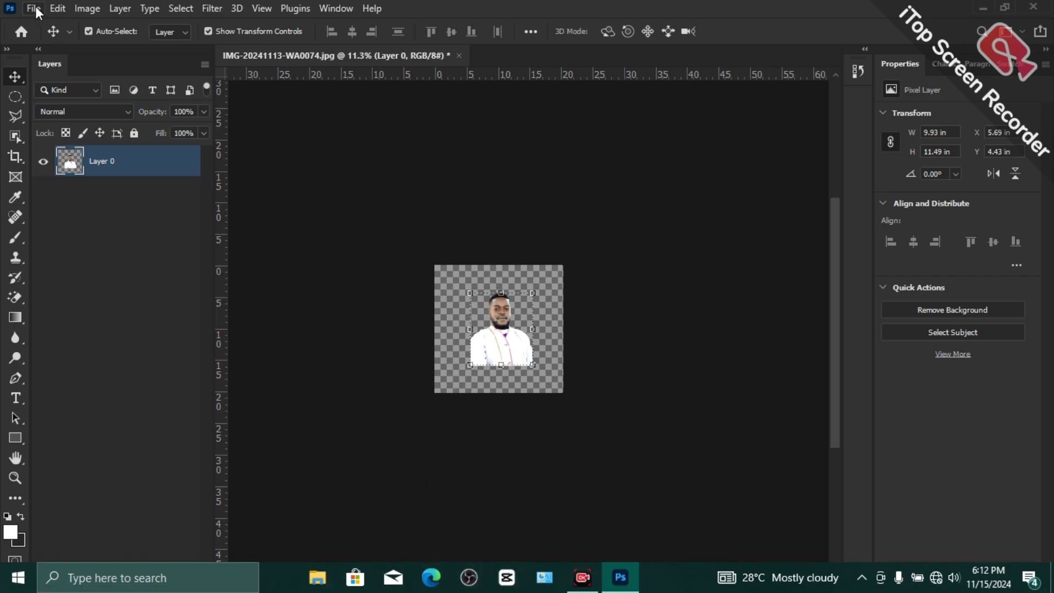
Step: Open the recent photo IMG-20241113-WA0095.jpg as a second document
{"action": "left_click", "coordinate": [21, 31]}
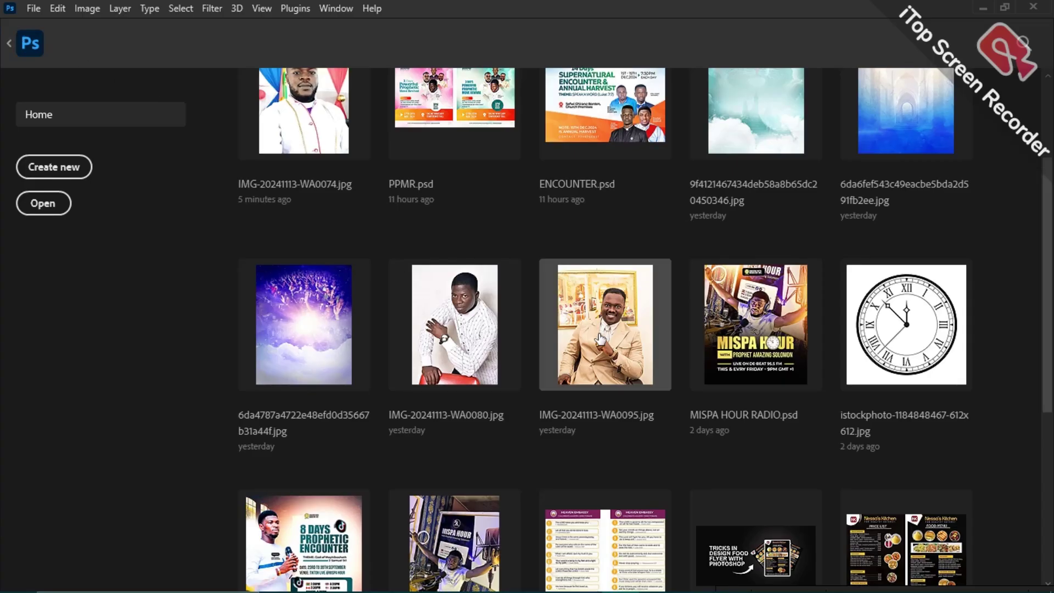
{"action": "scroll", "coordinate": [627, 355], "scroll_direction": "down", "scroll_amount": 3}
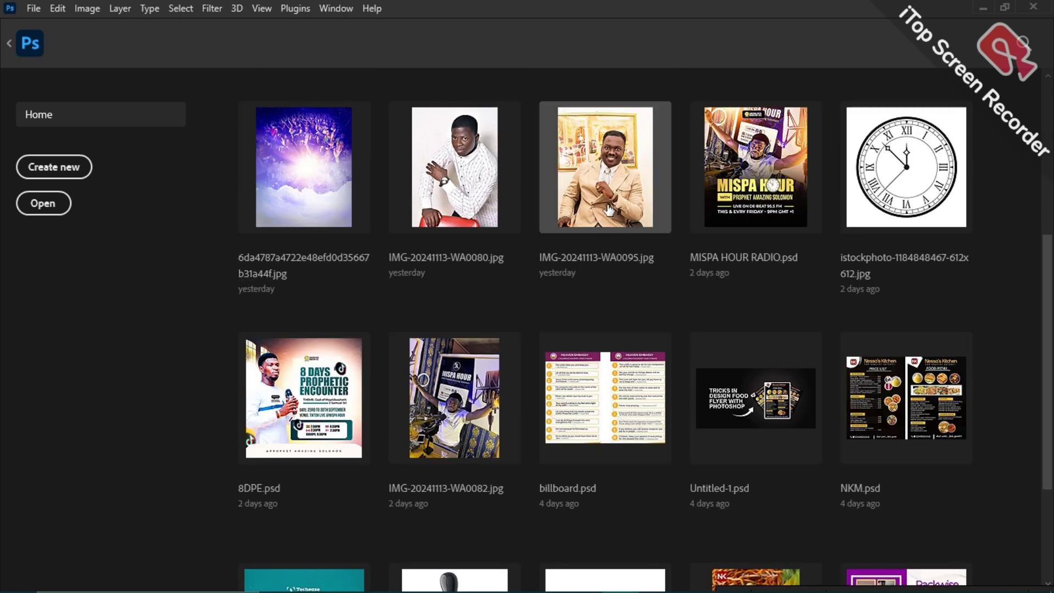
{"action": "left_click", "coordinate": [597, 179]}
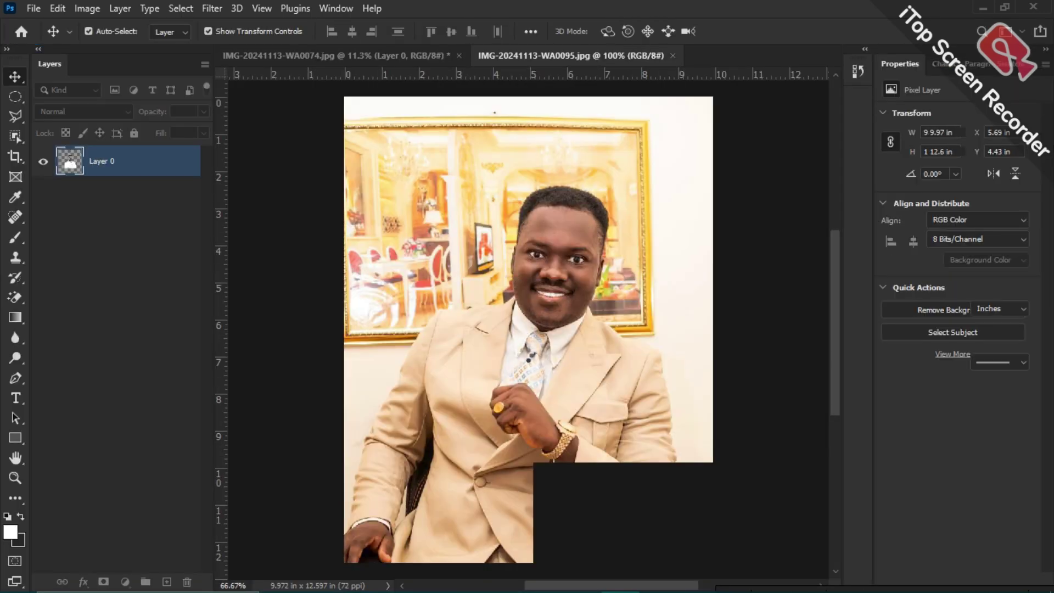
Step: Switch from the Polygonal Lasso to the freehand Lasso tool
{"action": "scroll", "coordinate": [526, 362], "scroll_direction": "up", "scroll_amount": 3}
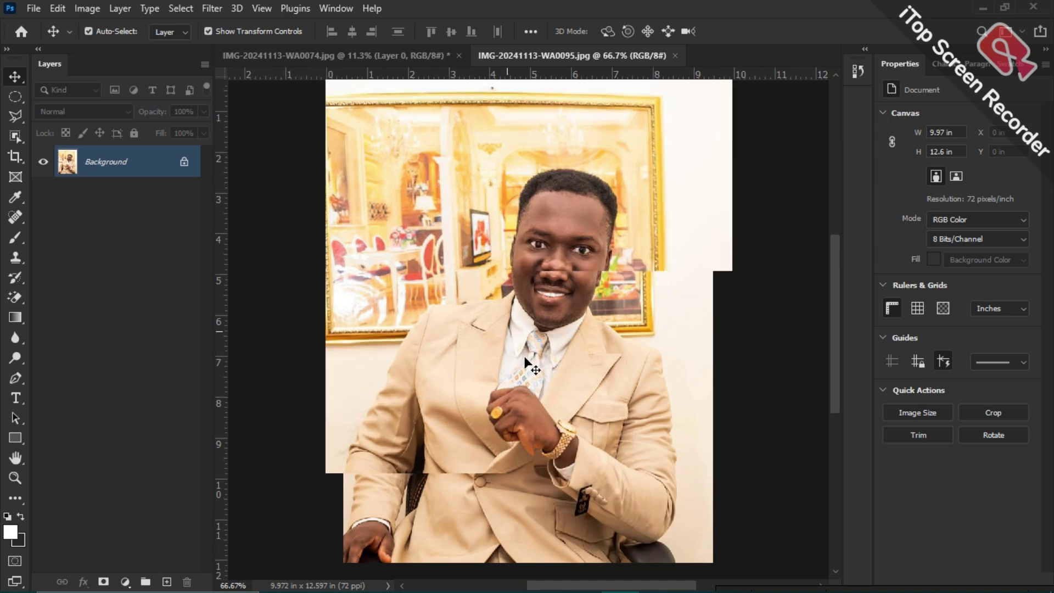
{"action": "left_click", "coordinate": [17, 113]}
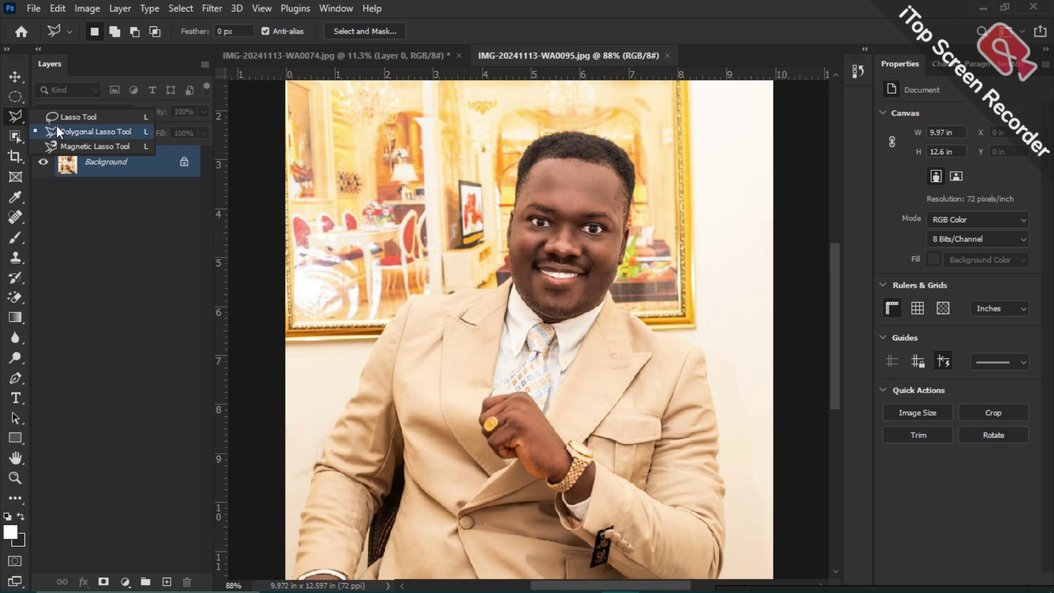
{"action": "left_click", "coordinate": [14, 115]}
{"action": "right_click", "coordinate": [17, 117]}
{"action": "left_click", "coordinate": [17, 116]}
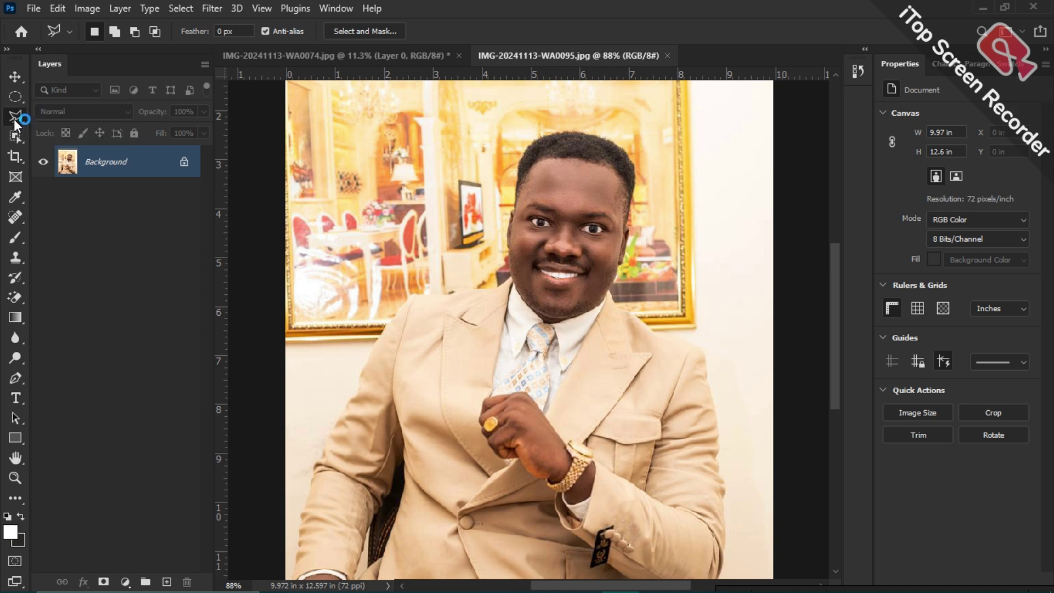
{"action": "left_click", "coordinate": [14, 120]}
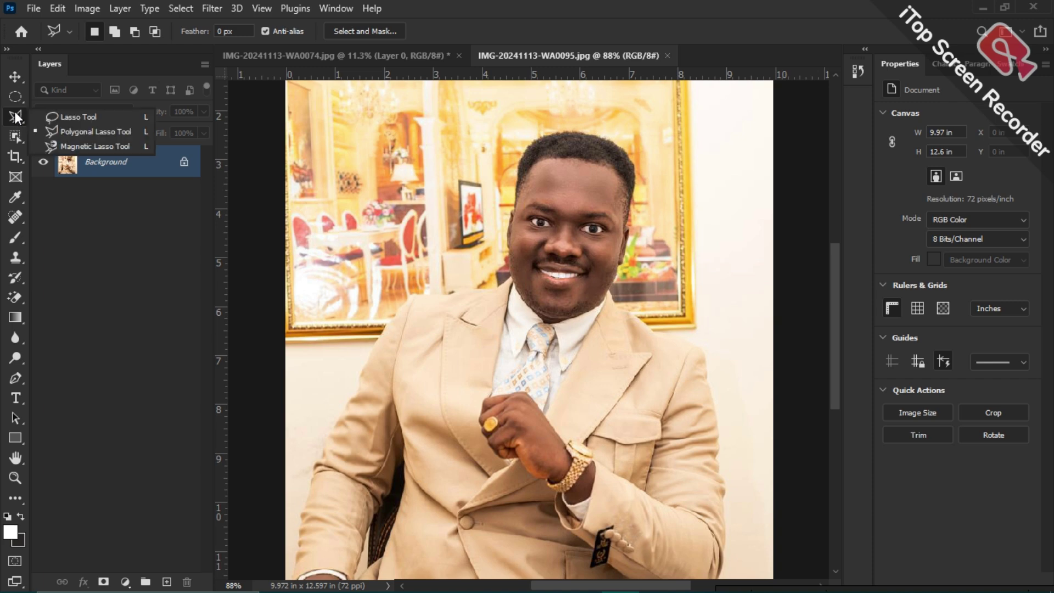
{"action": "left_click", "coordinate": [18, 71]}
{"action": "left_click", "coordinate": [17, 71]}
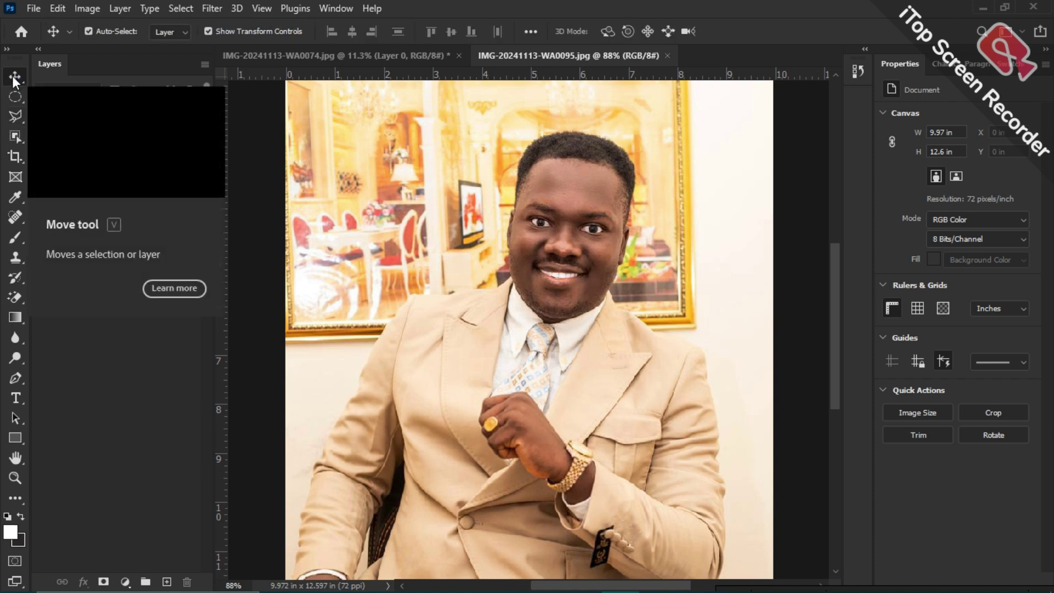
{"action": "left_click", "coordinate": [15, 113]}
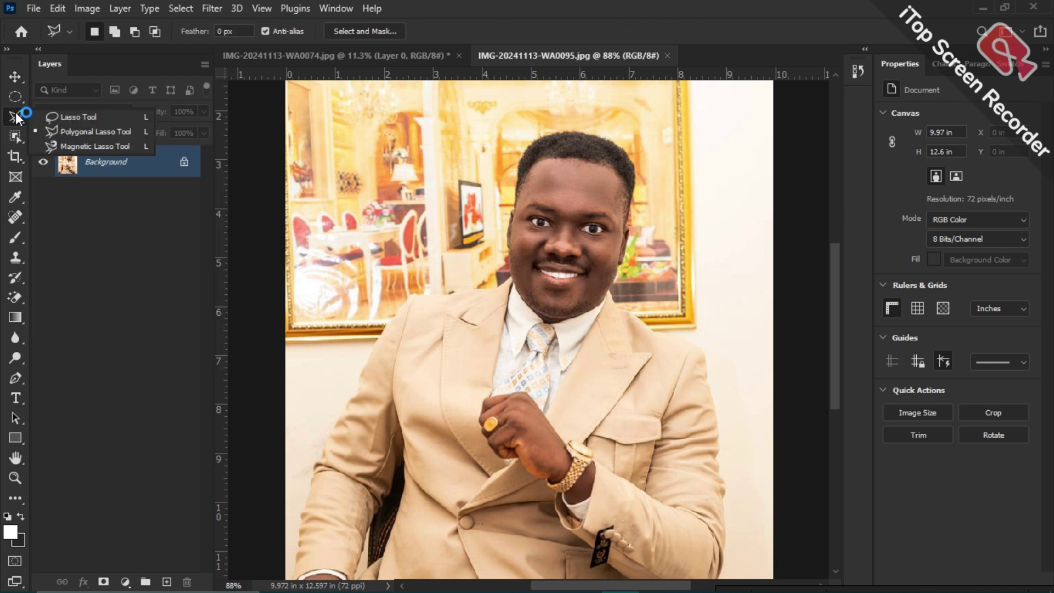
{"action": "left_click", "coordinate": [57, 120]}
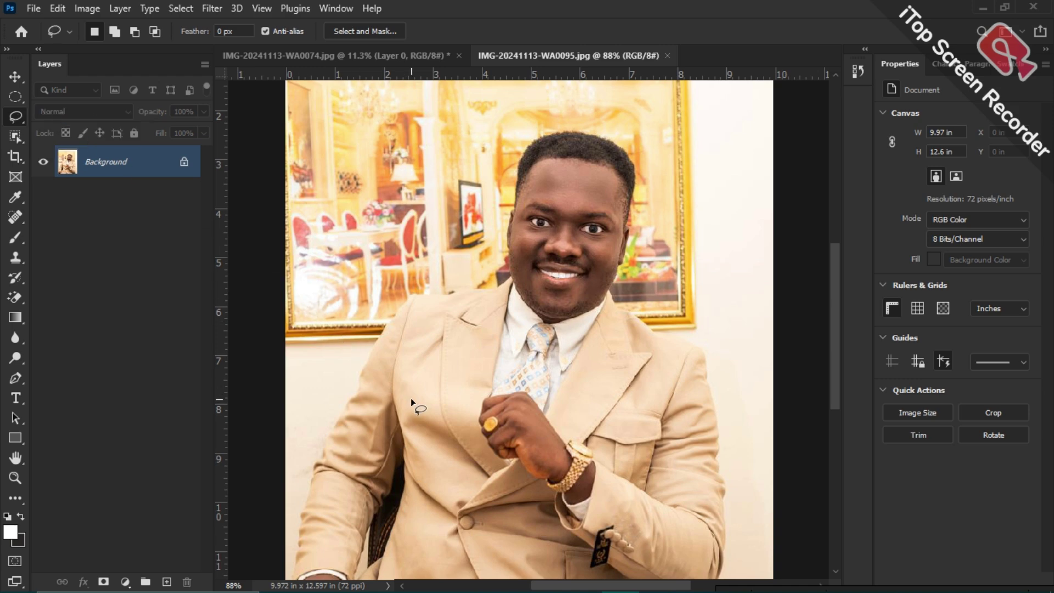
Step: Unlock the portrait's Background layer so it becomes a regular editable layer
{"action": "key", "text": "space"}
{"action": "left_click_drag", "start_coordinate": [421, 406], "coordinate": [469, 364]}
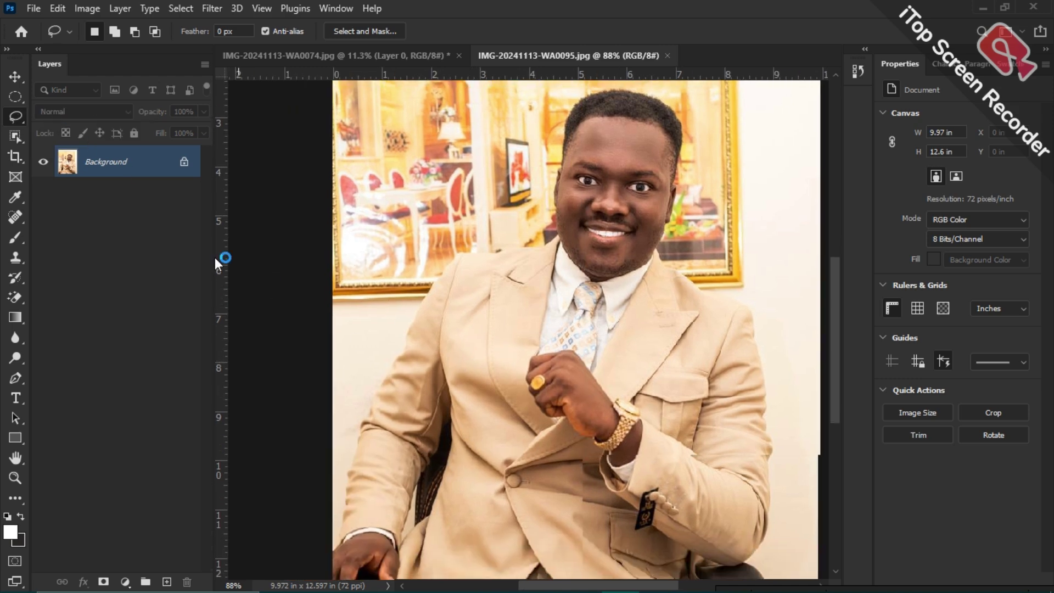
{"action": "left_click", "coordinate": [184, 161]}
Step: Trace a freehand selection along the outer sleeve and shoulder beside the empty wall and picture frame, and delete that background area
{"action": "scroll", "coordinate": [417, 342], "scroll_direction": "up", "scroll_amount": 1}
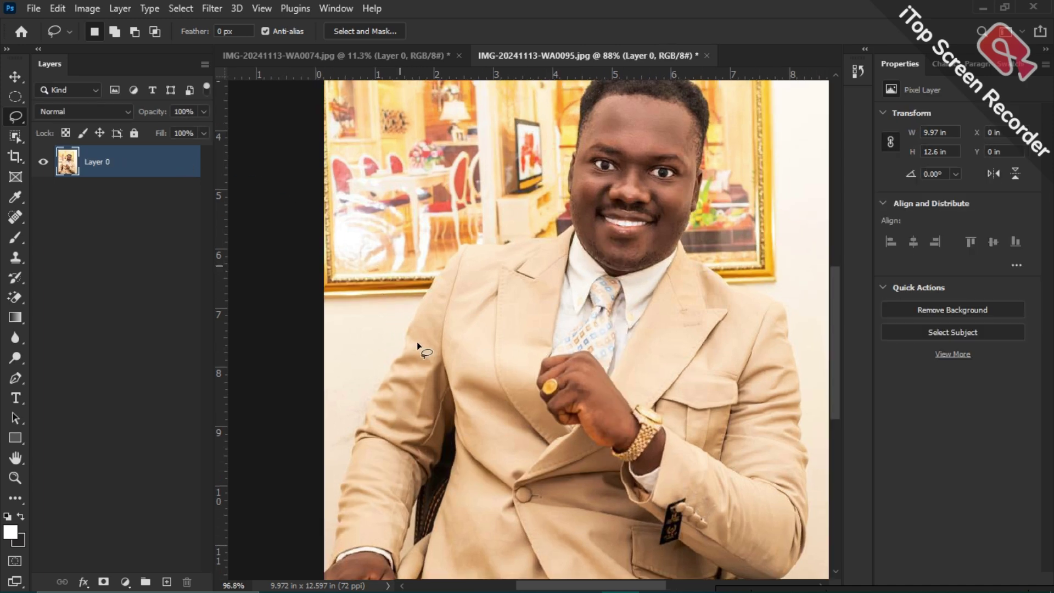
{"action": "scroll", "coordinate": [417, 341], "scroll_direction": "up", "scroll_amount": 1}
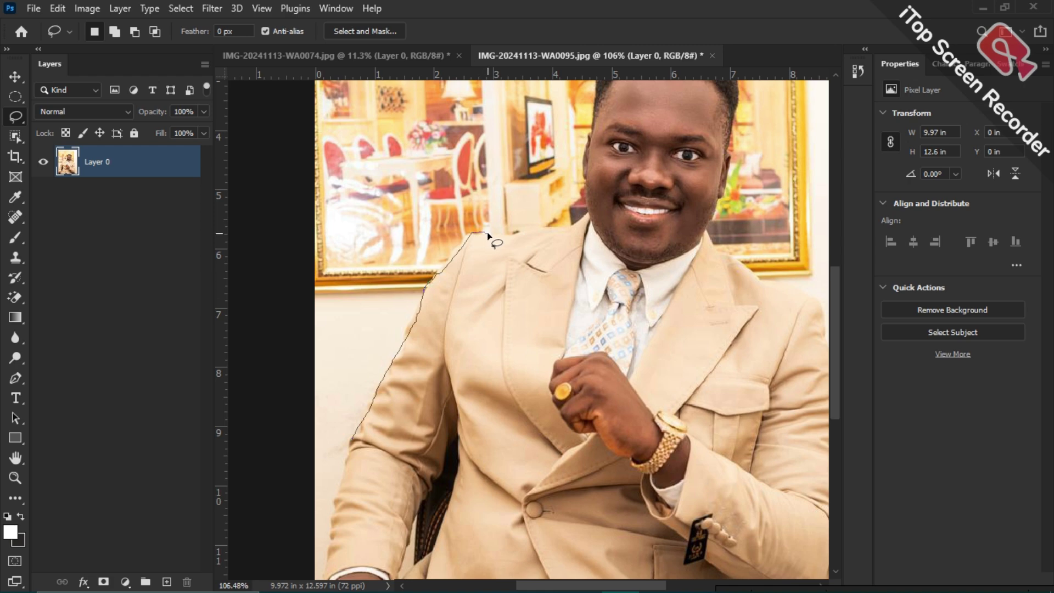
{"action": "mouse_move", "coordinate": [479, 156]}
{"action": "left_mouse_down"}
{"action": "mouse_move", "coordinate": [417, 136]}
{"action": "mouse_move", "coordinate": [312, 145]}
{"action": "mouse_move", "coordinate": [278, 192]}
{"action": "mouse_move", "coordinate": [270, 303]}
{"action": "mouse_move", "coordinate": [297, 405]}
{"action": "left_mouse_up"}
{"action": "key", "text": "Delete"}
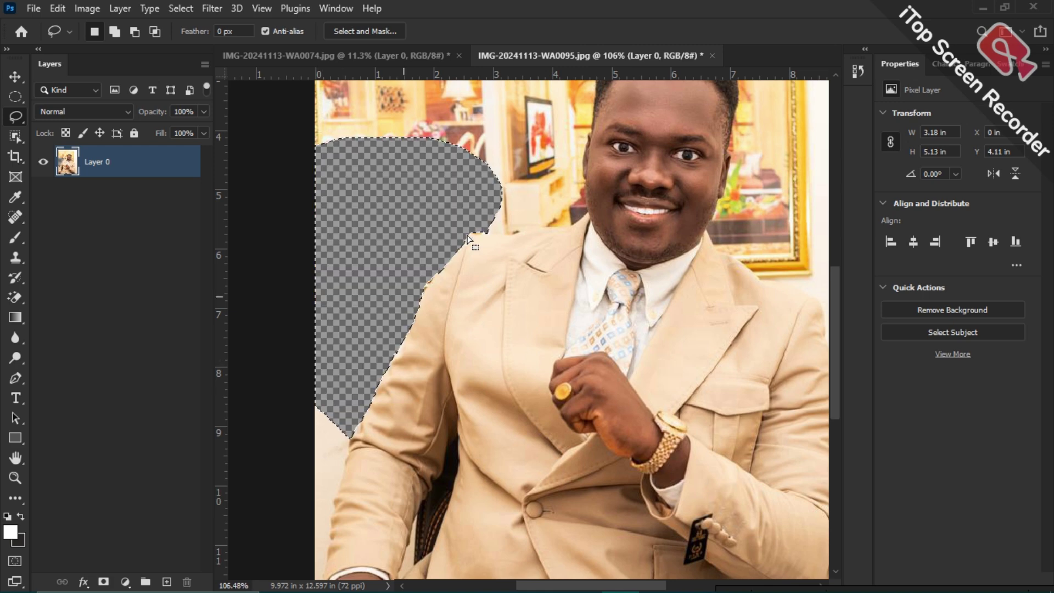
Step: Try to lasso the remaining background between the shoulder and the man's cheek
{"action": "scroll", "coordinate": [509, 194], "scroll_direction": "up", "scroll_amount": 5}
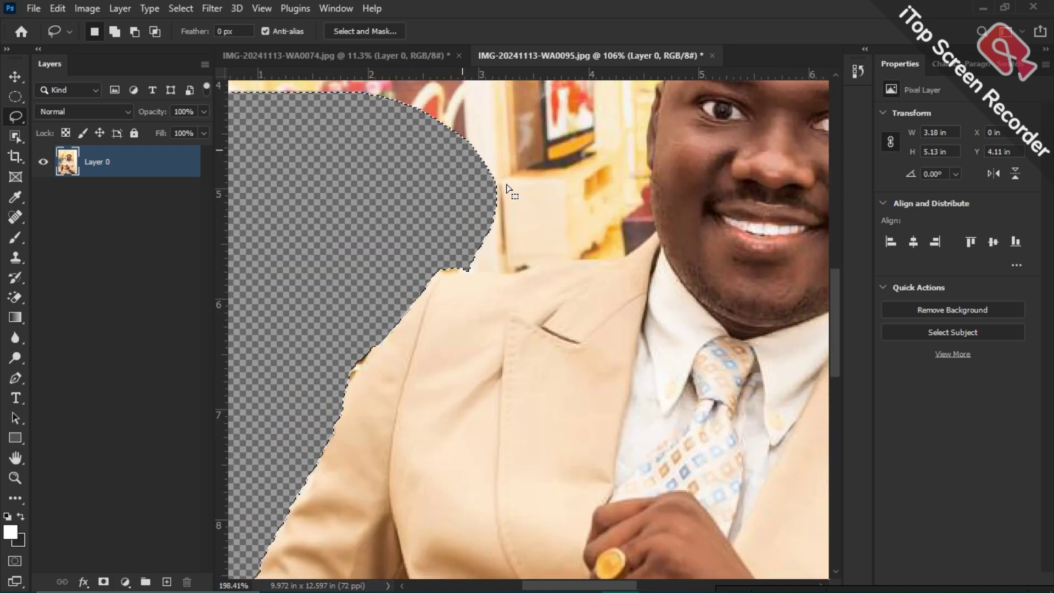
{"action": "scroll", "coordinate": [506, 185], "scroll_direction": "up", "scroll_amount": 2}
{"action": "left_click_drag", "start_coordinate": [506, 185], "coordinate": [509, 248]}
{"action": "scroll", "coordinate": [511, 248], "scroll_direction": "down", "scroll_amount": 2}
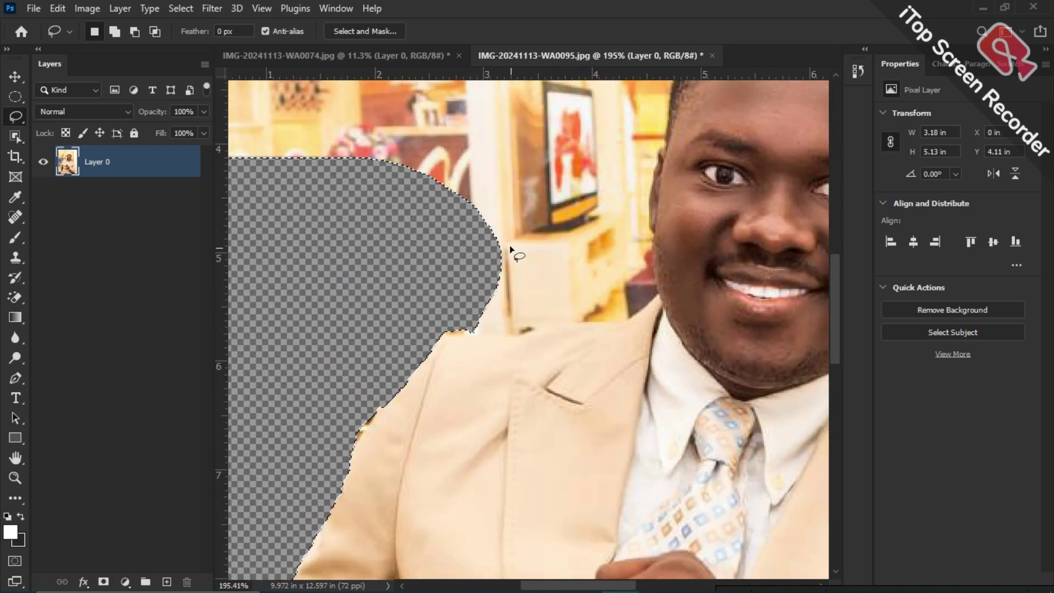
{"action": "mouse_move", "coordinate": [554, 105]}
{"action": "left_mouse_down"}
{"action": "mouse_move", "coordinate": [473, 130]}
{"action": "mouse_move", "coordinate": [440, 169]}
{"action": "mouse_move", "coordinate": [432, 213]}
{"action": "left_mouse_up"}
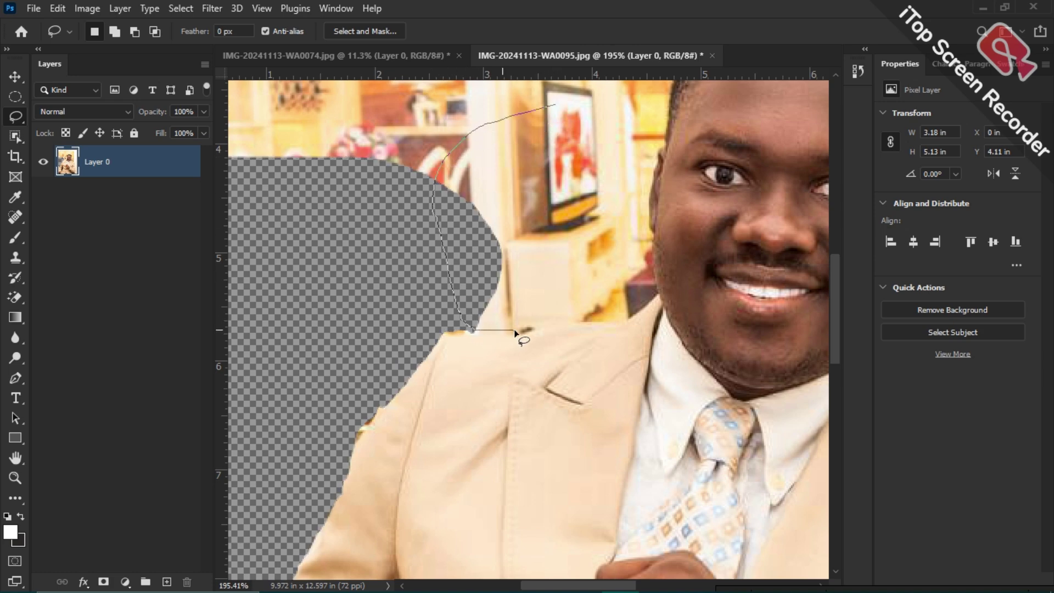
{"action": "mouse_move", "coordinate": [554, 328]}
{"action": "left_mouse_down"}
{"action": "mouse_move", "coordinate": [651, 317]}
{"action": "mouse_move", "coordinate": [663, 295]}
{"action": "mouse_move", "coordinate": [653, 247]}
{"action": "left_mouse_up"}
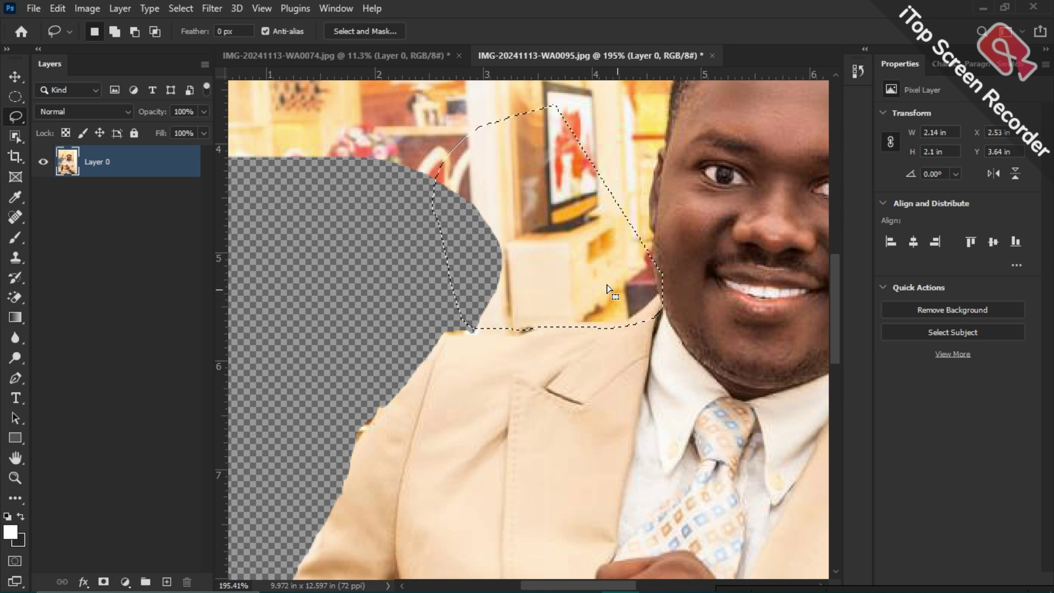
{"action": "scroll", "coordinate": [574, 283], "scroll_direction": "down", "scroll_amount": 3}
{"action": "key", "text": "ctrl+z"}
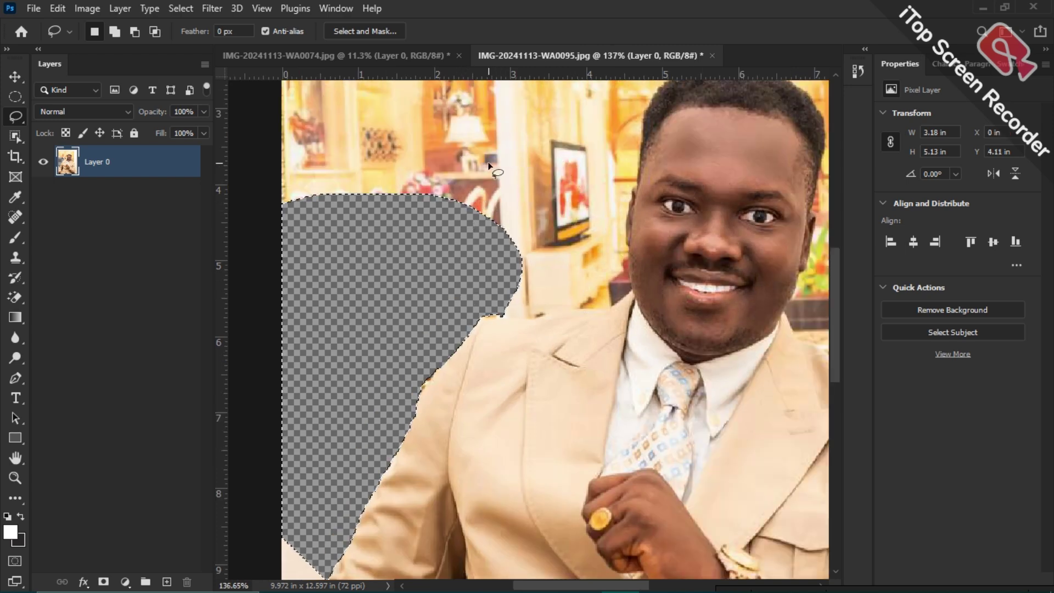
Step: Lasso the background wedge above the shoulder up to the man's cheek and delete it
{"action": "left_click_drag", "start_coordinate": [485, 163], "coordinate": [462, 268]}
{"action": "left_click_drag", "start_coordinate": [496, 311], "coordinate": [624, 302]}
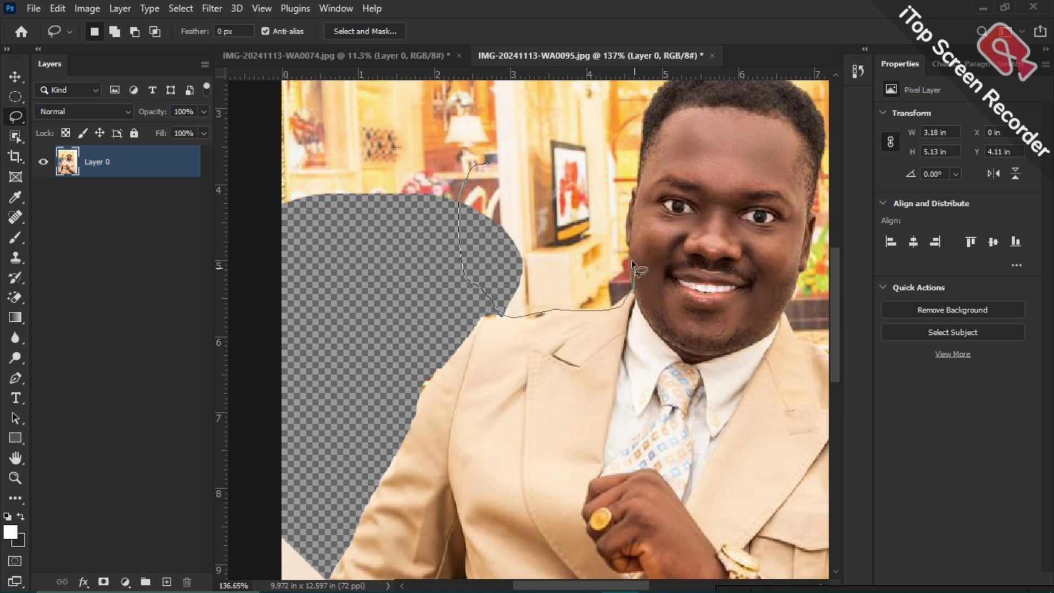
{"action": "mouse_move", "coordinate": [610, 215]}
{"action": "left_mouse_down"}
{"action": "mouse_move", "coordinate": [572, 170]}
{"action": "mouse_move", "coordinate": [508, 139]}
{"action": "left_mouse_up"}
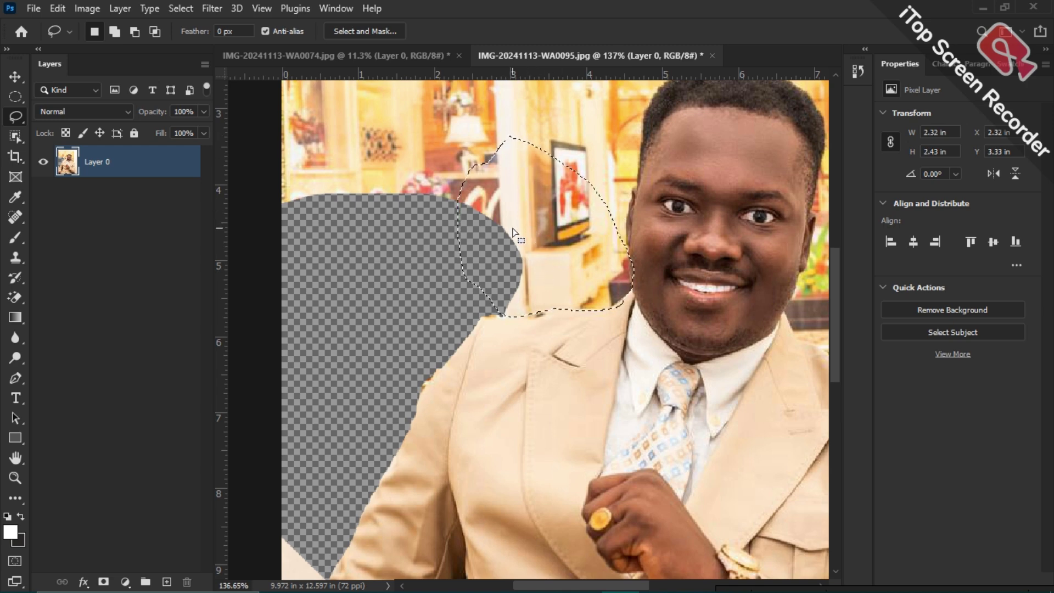
{"action": "key", "text": "Delete"}
Step: Lasso the part of the framed picture above the cleared area, delete it, and deselect
{"action": "scroll", "coordinate": [515, 232], "scroll_direction": "down", "scroll_amount": 2}
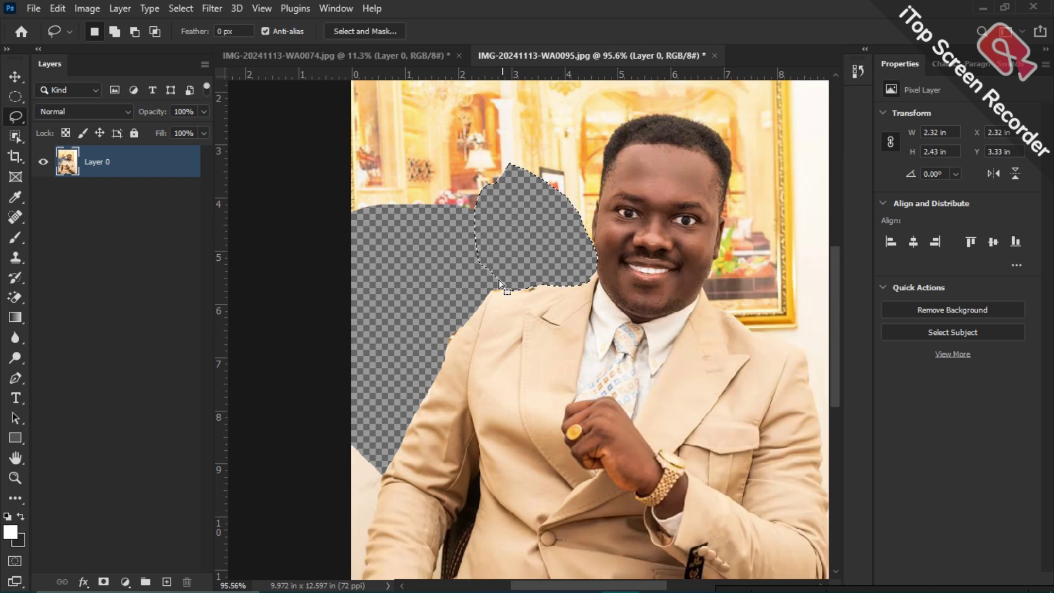
{"action": "scroll", "coordinate": [564, 294], "scroll_direction": "down", "scroll_amount": 2}
{"action": "mouse_move", "coordinate": [440, 251]}
{"action": "left_mouse_down"}
{"action": "mouse_move", "coordinate": [491, 251]}
{"action": "mouse_move", "coordinate": [550, 207]}
{"action": "mouse_move", "coordinate": [585, 154]}
{"action": "mouse_move", "coordinate": [535, 102]}
{"action": "mouse_move", "coordinate": [426, 138]}
{"action": "mouse_move", "coordinate": [444, 235]}
{"action": "left_mouse_up"}
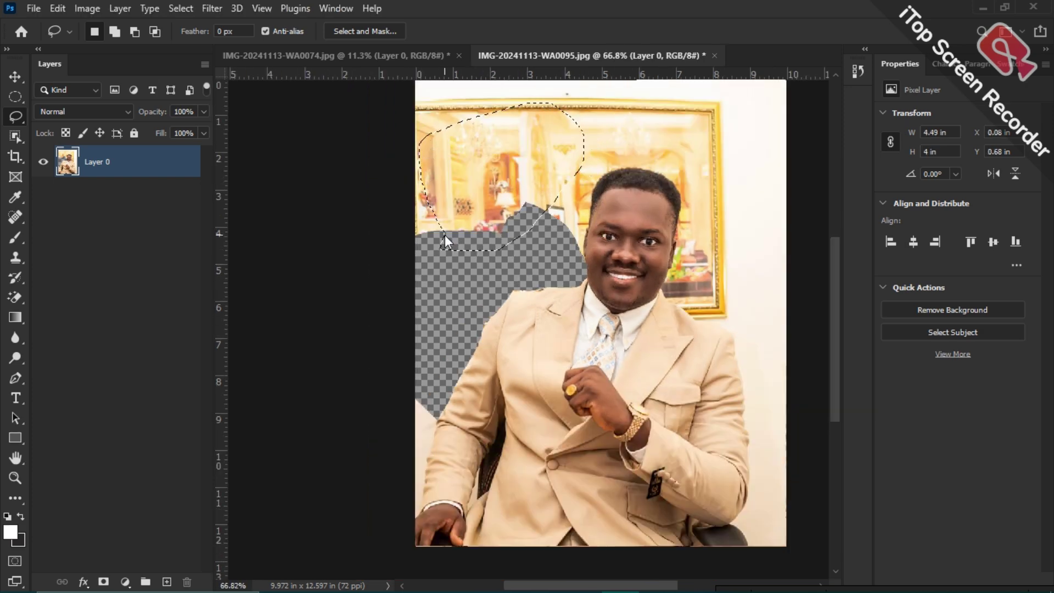
{"action": "key", "text": "Delete"}
{"action": "scroll", "coordinate": [444, 235], "scroll_direction": "down", "scroll_amount": 2}
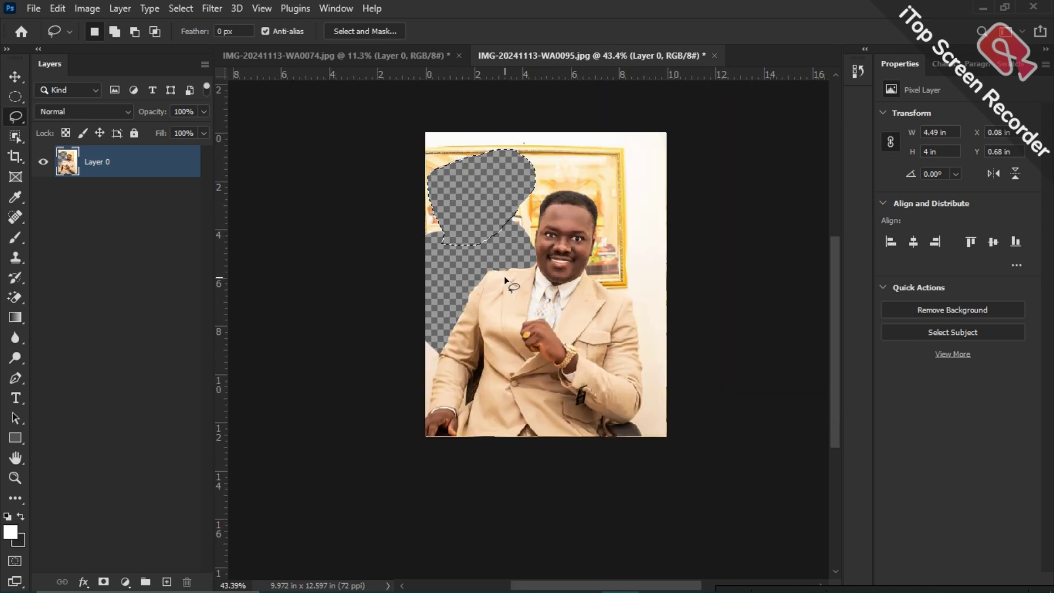
{"action": "key", "text": "ctrl+d"}
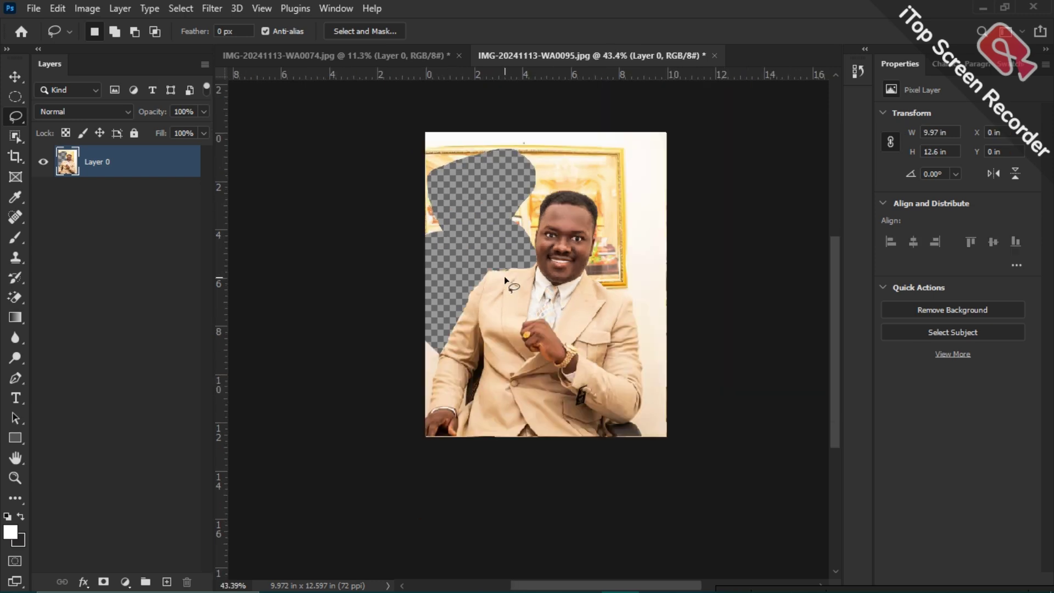
Step: Activate the Pen tool and set its drawing mode to Path
{"action": "right_click", "coordinate": [17, 379]}
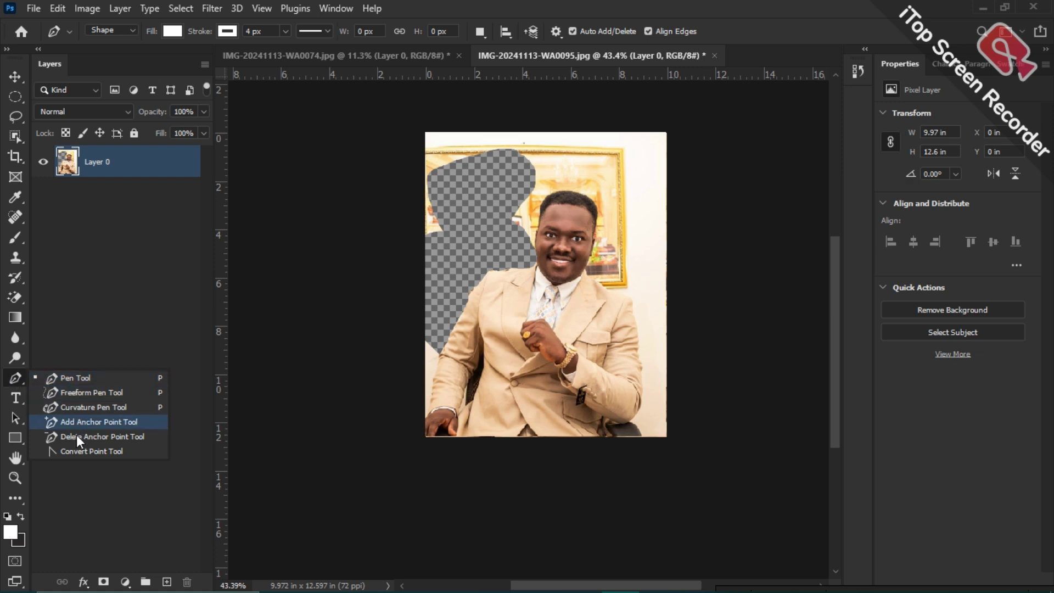
{"action": "left_click", "coordinate": [80, 378]}
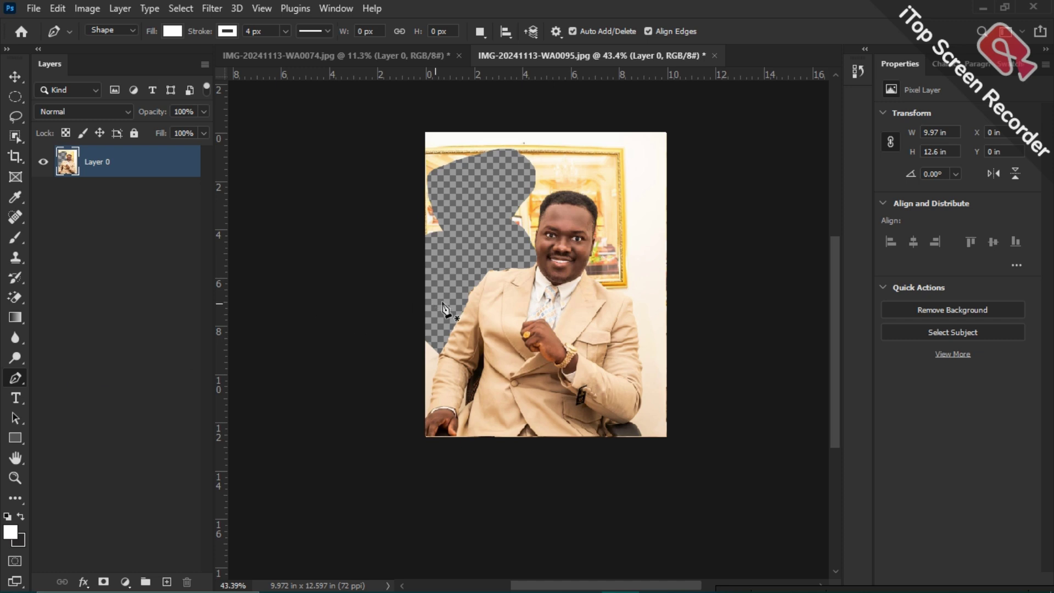
{"action": "scroll", "coordinate": [597, 269], "scroll_direction": "up", "scroll_amount": 2}
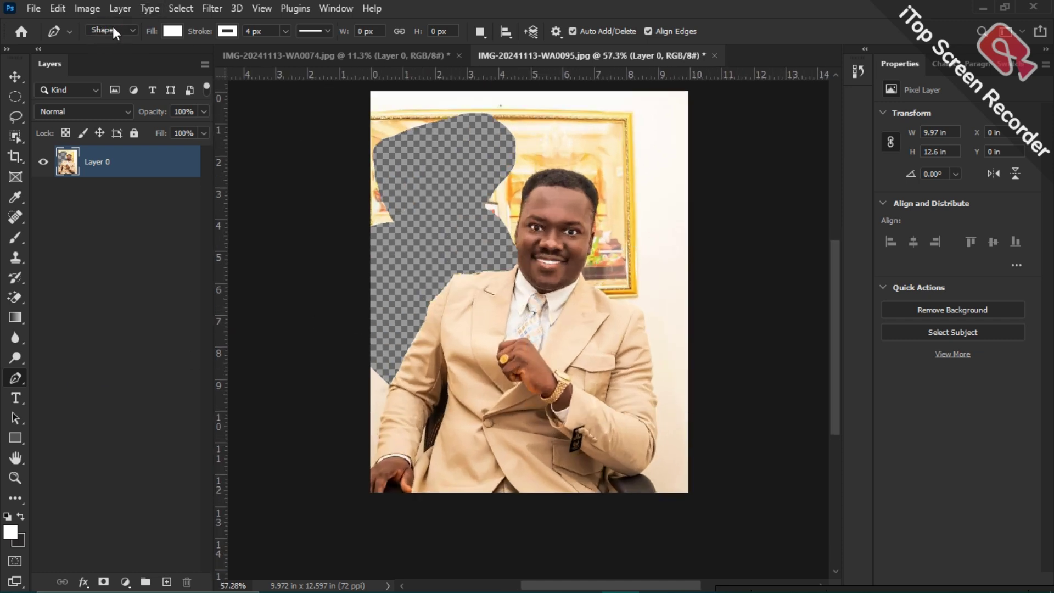
{"action": "left_click", "coordinate": [132, 31]}
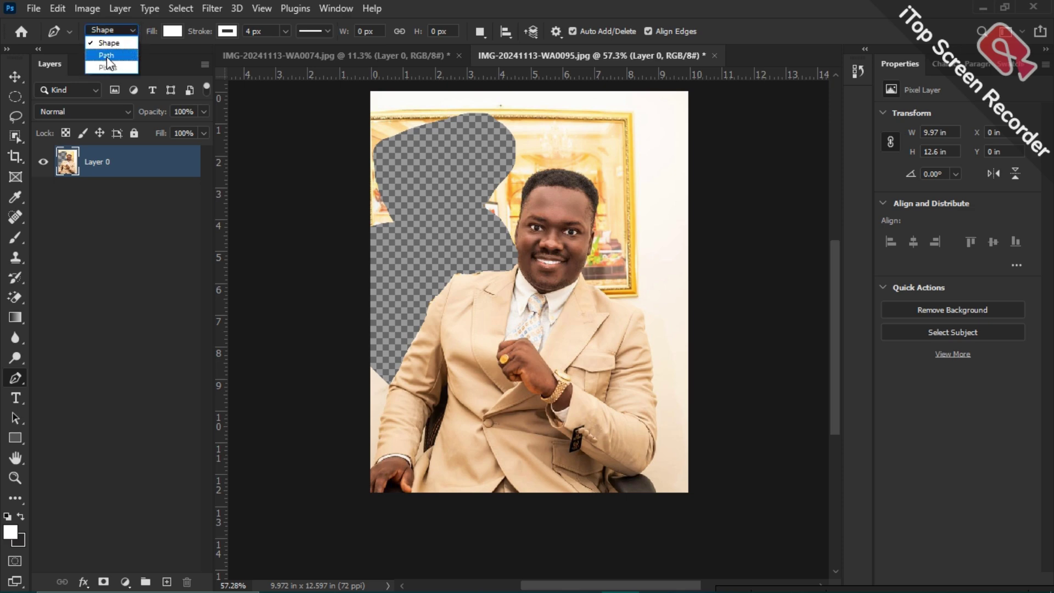
{"action": "left_click", "coordinate": [107, 56]}
{"action": "left_click", "coordinate": [107, 56]}
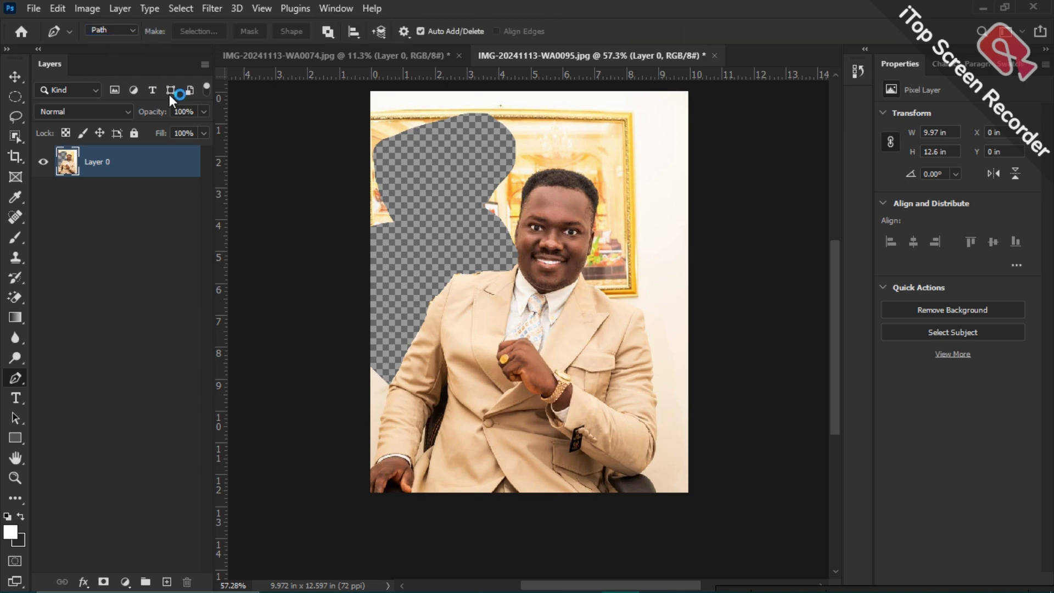
Step: Start a pen path just below the photo under the chair armrest, curve it over the armrest to the elbow, and remove the outgoing handle
{"action": "scroll", "coordinate": [585, 345], "scroll_direction": "up", "scroll_amount": 2}
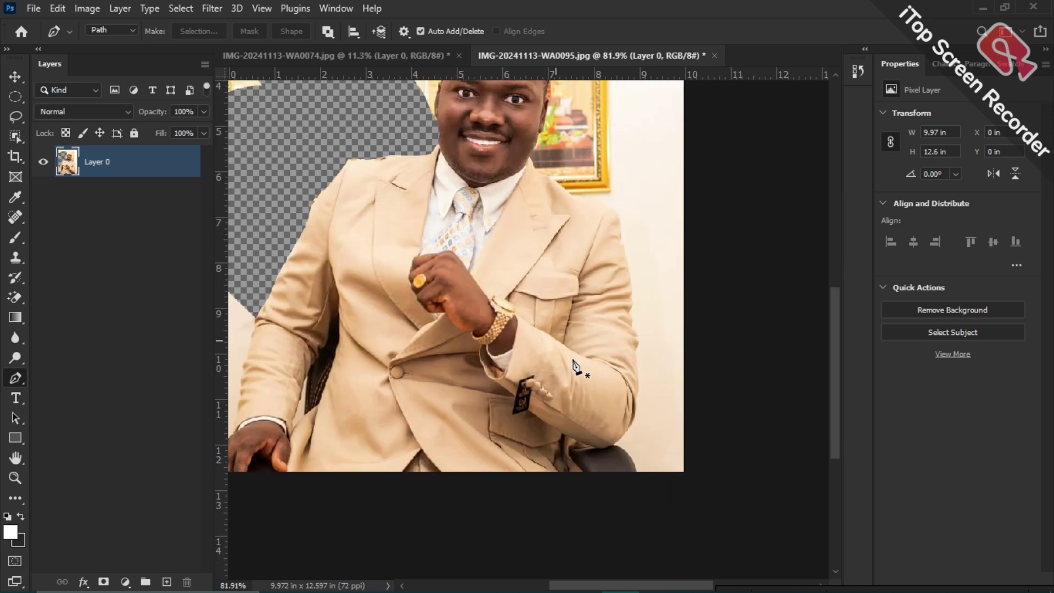
{"action": "left_click", "coordinate": [640, 482]}
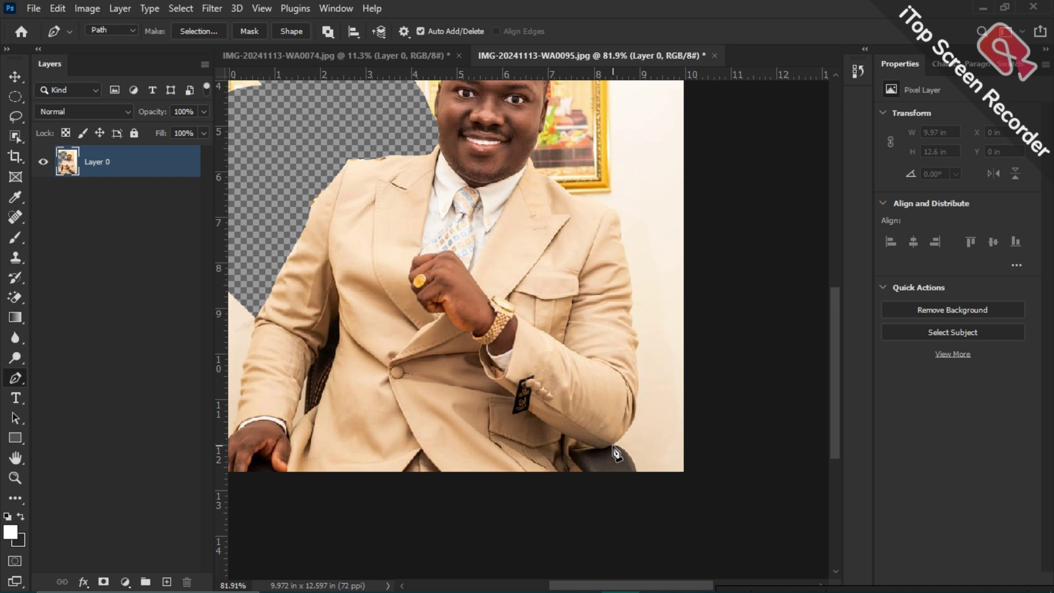
{"action": "left_click_drag", "start_coordinate": [613, 446], "coordinate": [598, 453]}
{"action": "scroll", "coordinate": [598, 453], "scroll_direction": "up", "scroll_amount": 3}
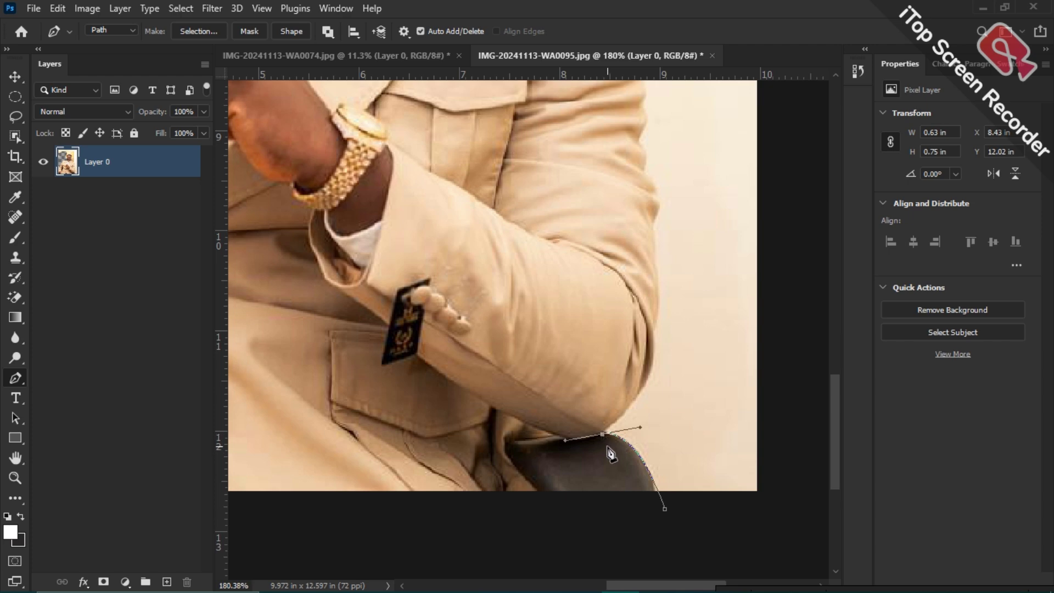
{"action": "scroll", "coordinate": [610, 454], "scroll_direction": "up", "scroll_amount": 4}
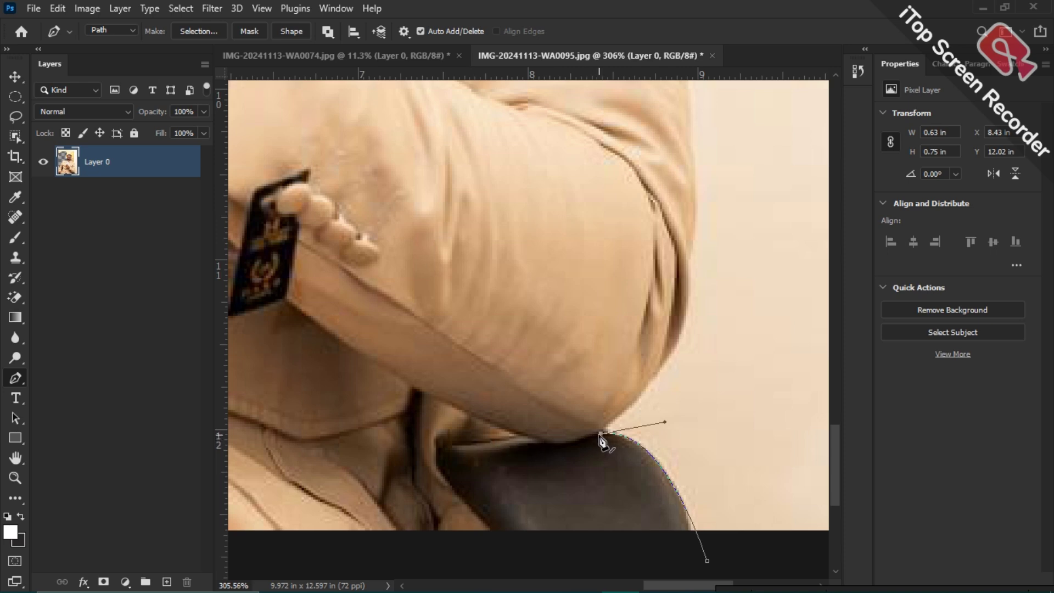
Step: Curve the path around the elbow to the outer sleeve edge, following the jacket outline, and remove the point's outgoing handle
{"action": "scroll", "coordinate": [531, 456], "scroll_direction": "down", "scroll_amount": 2}
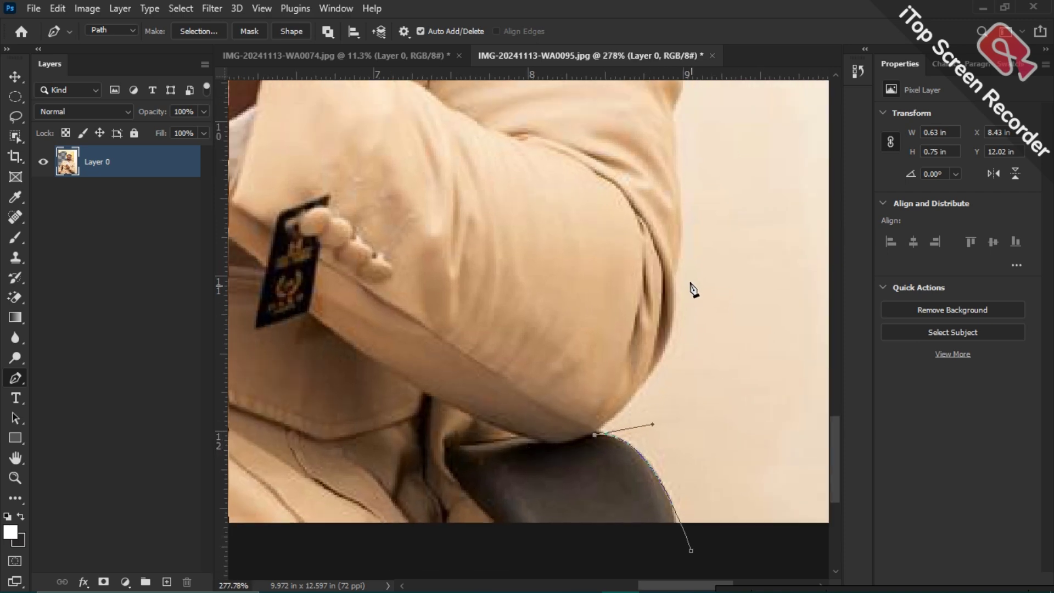
{"action": "scroll", "coordinate": [682, 275], "scroll_direction": "down", "scroll_amount": 1}
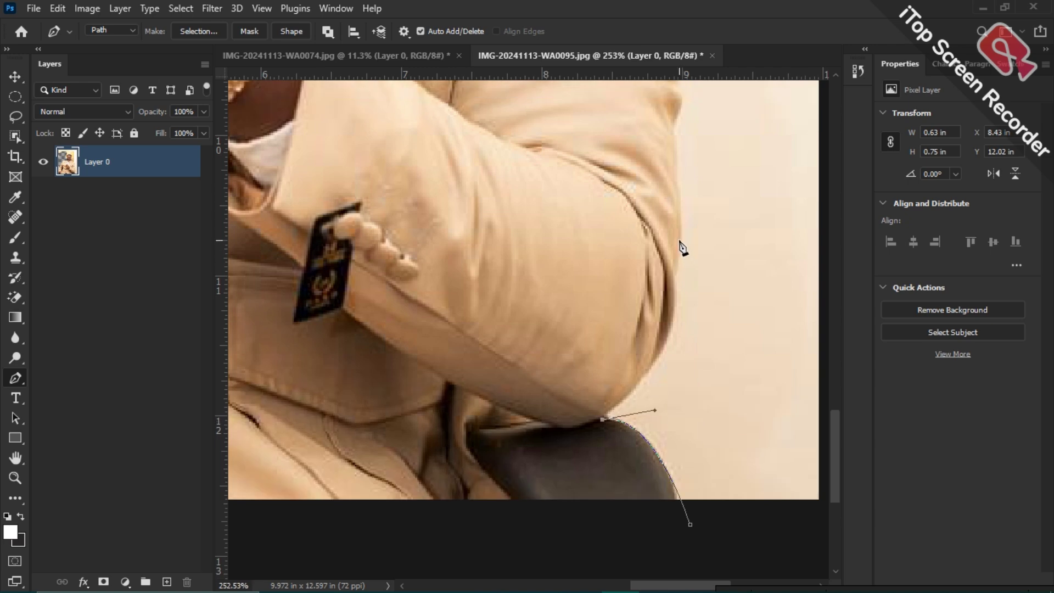
{"action": "left_click_drag", "start_coordinate": [679, 242], "coordinate": [652, 133]}
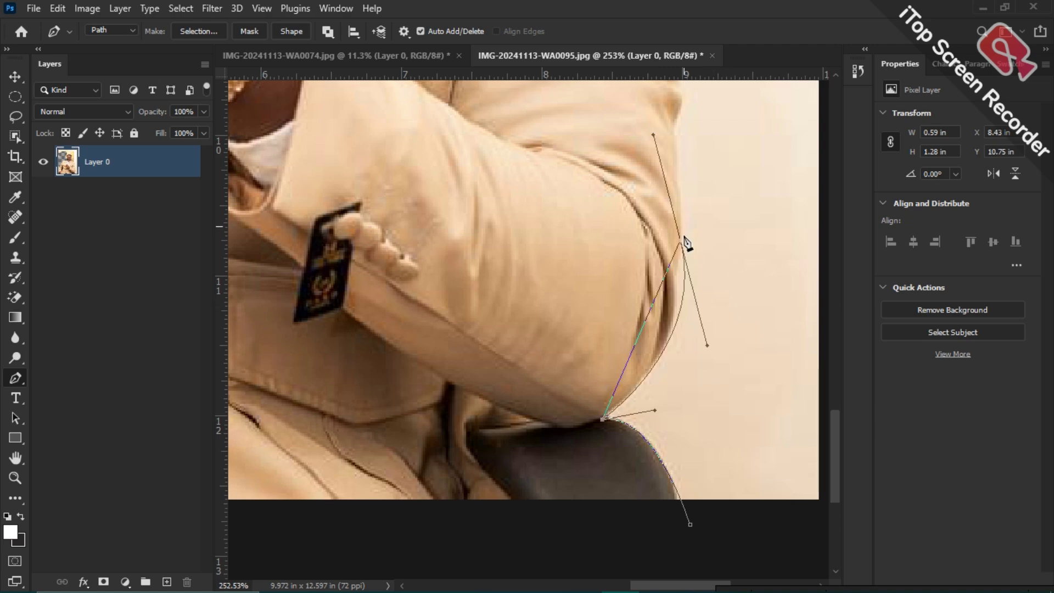
{"action": "scroll", "coordinate": [686, 242], "scroll_direction": "up", "scroll_amount": 4}
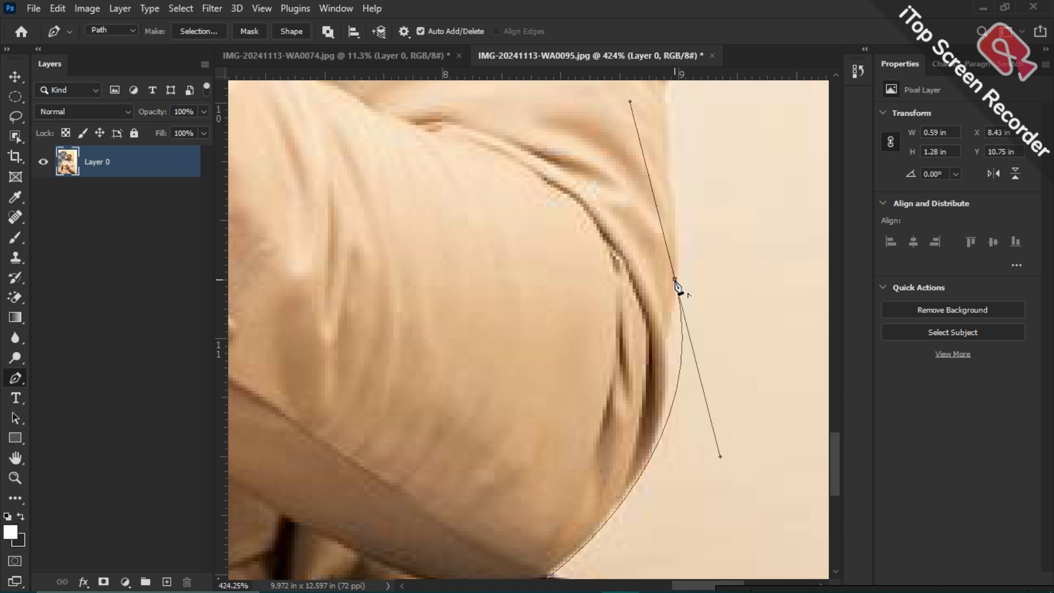
{"action": "scroll", "coordinate": [677, 286], "scroll_direction": "down", "scroll_amount": 2}
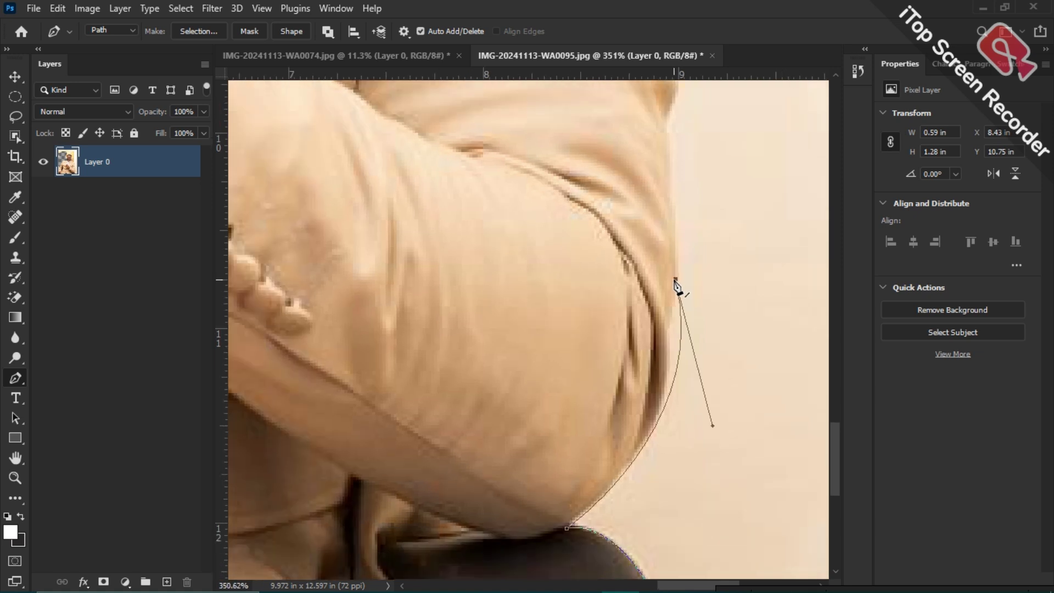
Step: Extend the path with a straight segment up the sleeve's outer edge to the first fold above the elbow
{"action": "scroll", "coordinate": [674, 281], "scroll_direction": "down", "scroll_amount": 2}
{"action": "left_click_drag", "start_coordinate": [683, 209], "coordinate": [619, 338]}
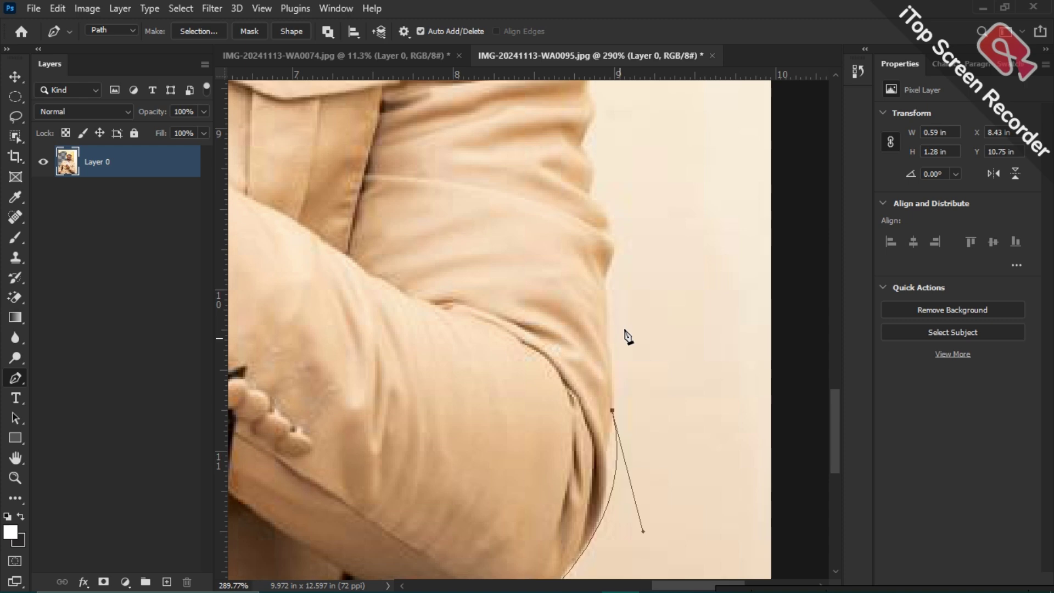
{"action": "left_click", "coordinate": [614, 251]}
{"action": "scroll", "coordinate": [614, 251], "scroll_direction": "down", "scroll_amount": 2}
{"action": "scroll", "coordinate": [615, 253], "scroll_direction": "down", "scroll_amount": 4}
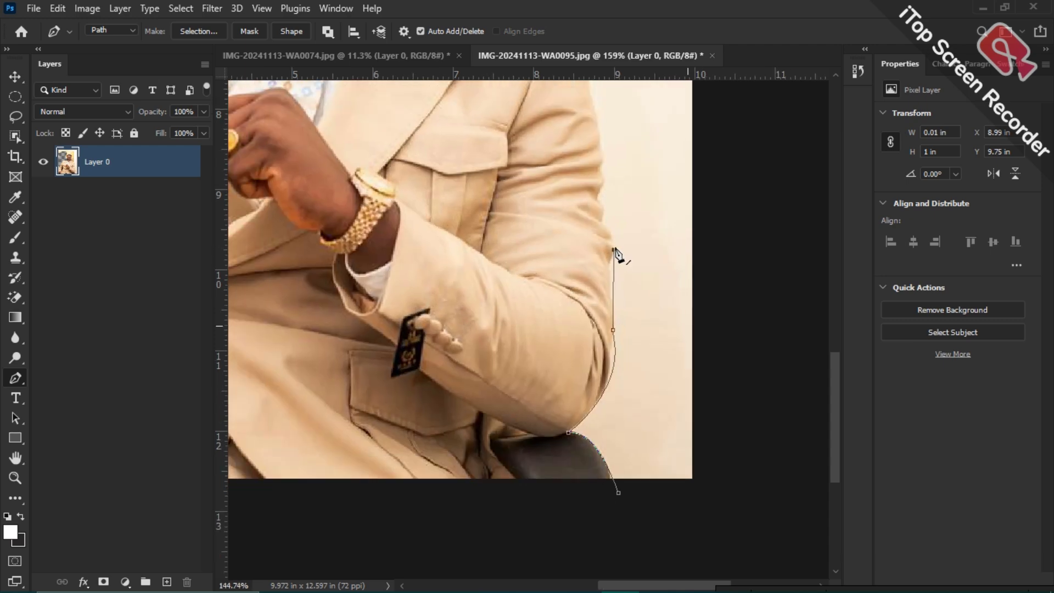
{"action": "left_click_drag", "start_coordinate": [601, 204], "coordinate": [640, 323]}
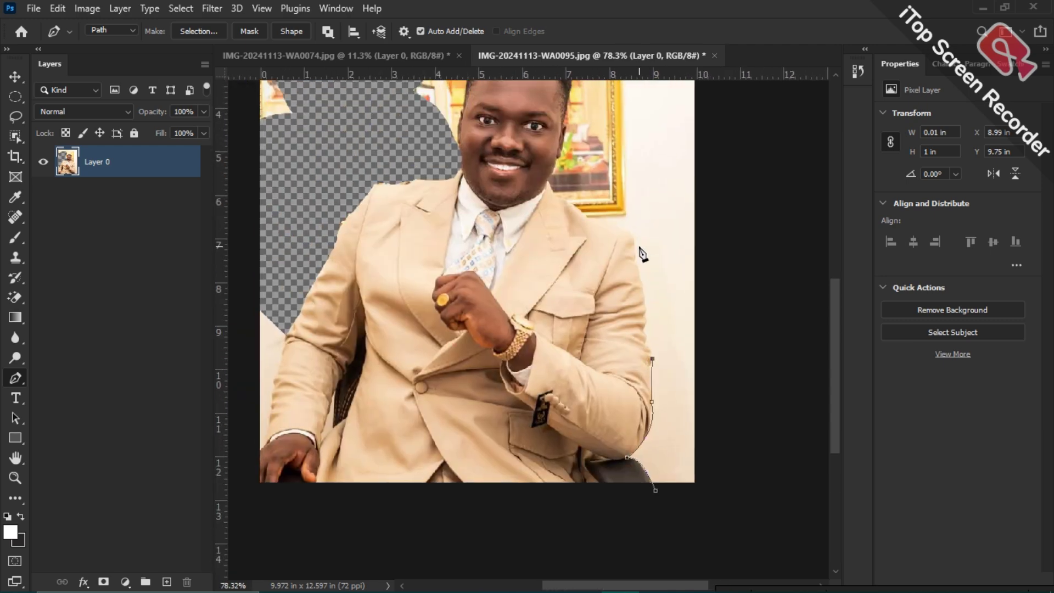
{"action": "left_click", "coordinate": [632, 240]}
{"action": "scroll", "coordinate": [632, 241], "scroll_direction": "up", "scroll_amount": 3}
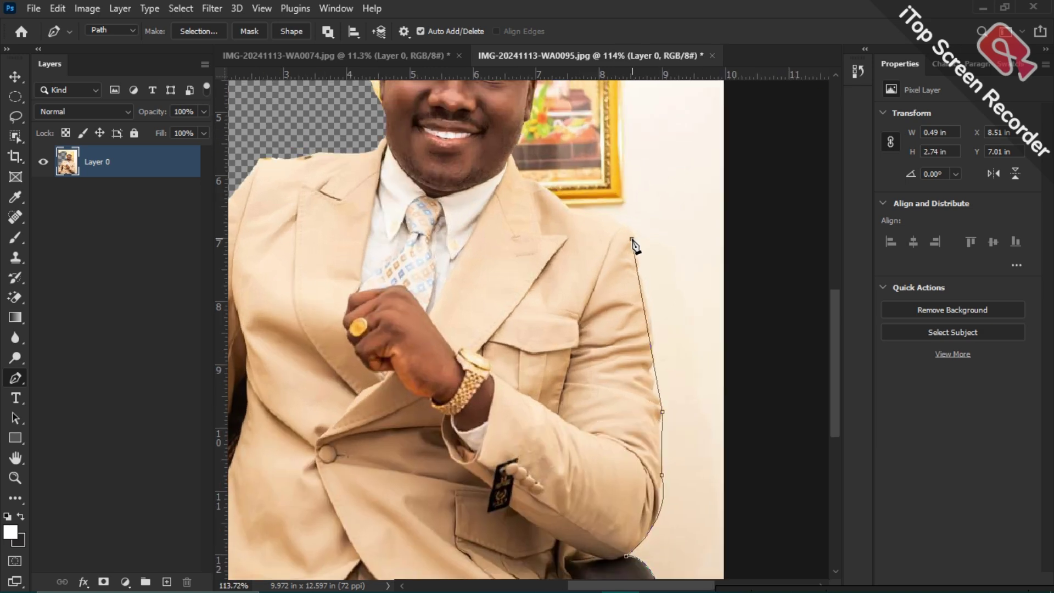
{"action": "key", "text": "ctrl+z"}
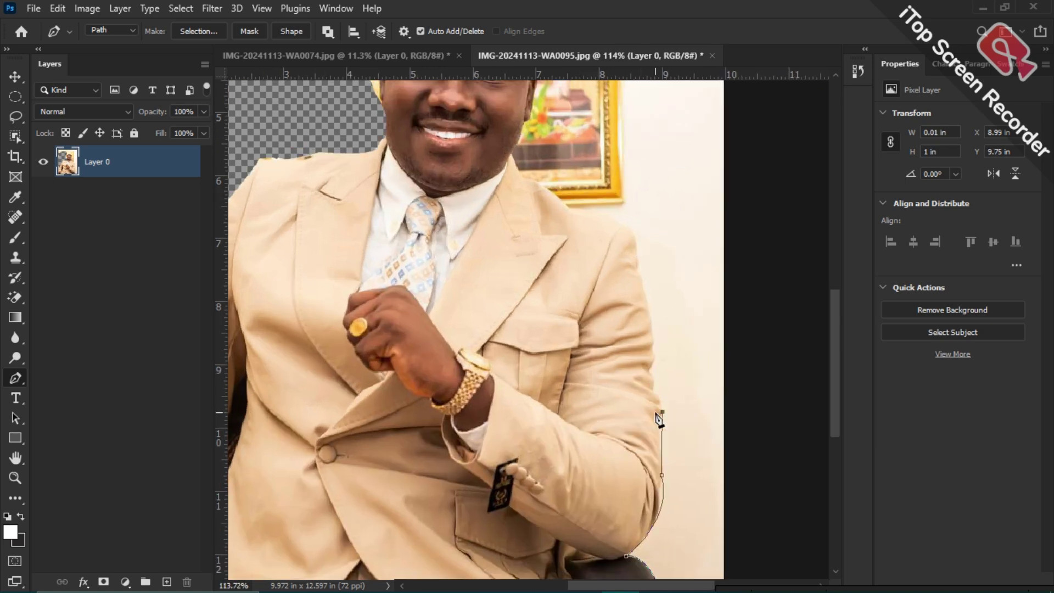
Step: Continue the path up the sleeve with a straight segment into the fold and a slight curve along the upper arm
{"action": "scroll", "coordinate": [668, 389], "scroll_direction": "up", "scroll_amount": 2}
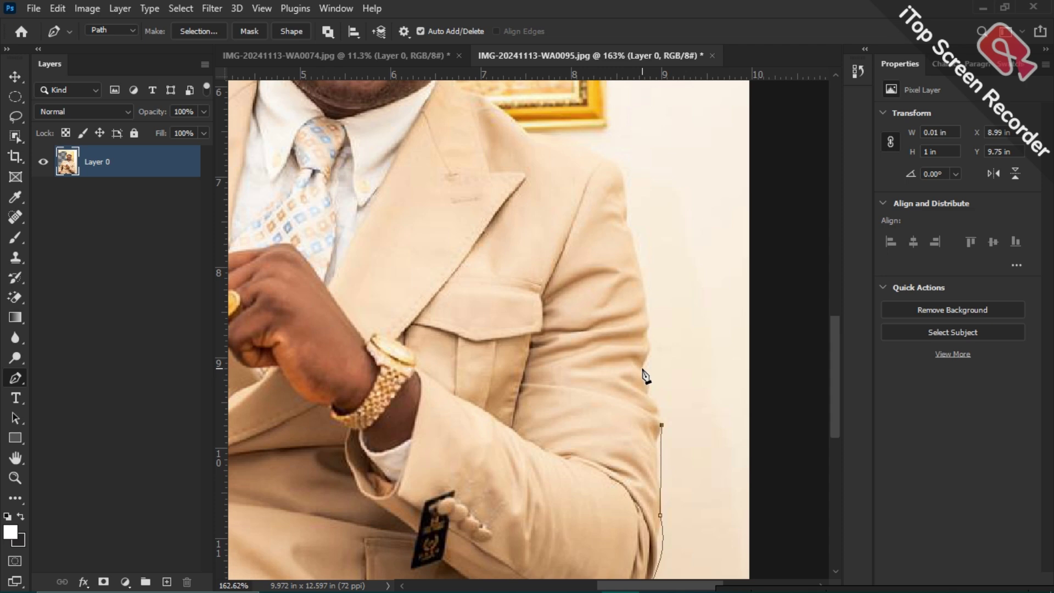
{"action": "left_click", "coordinate": [643, 375]}
{"action": "scroll", "coordinate": [651, 353], "scroll_direction": "down", "scroll_amount": 1}
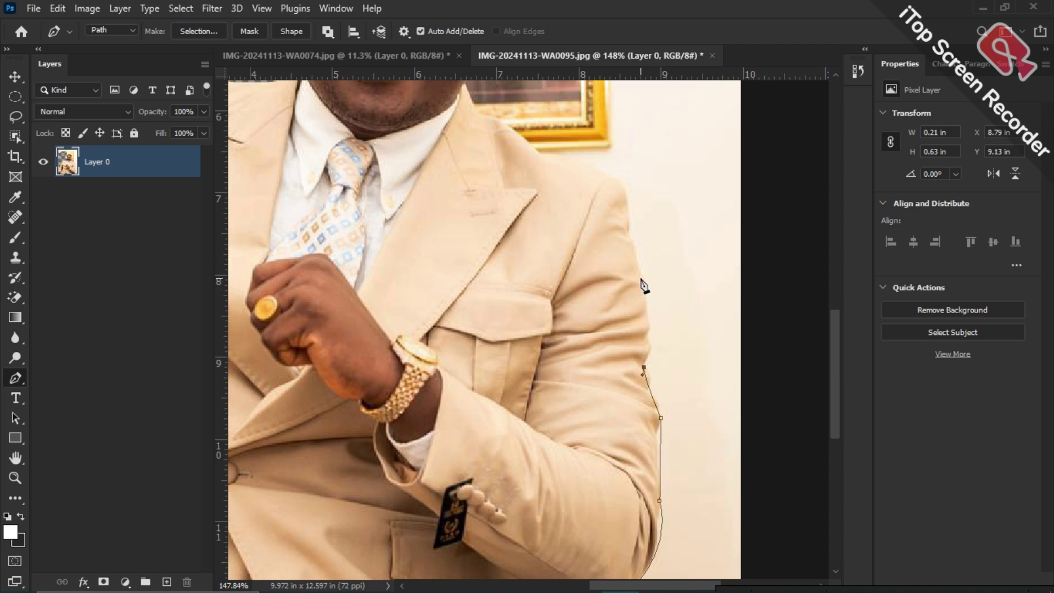
{"action": "left_click_drag", "start_coordinate": [640, 279], "coordinate": [632, 261]}
{"action": "scroll", "coordinate": [642, 286], "scroll_direction": "down", "scroll_amount": 2}
{"action": "scroll", "coordinate": [640, 285], "scroll_direction": "up", "scroll_amount": 3}
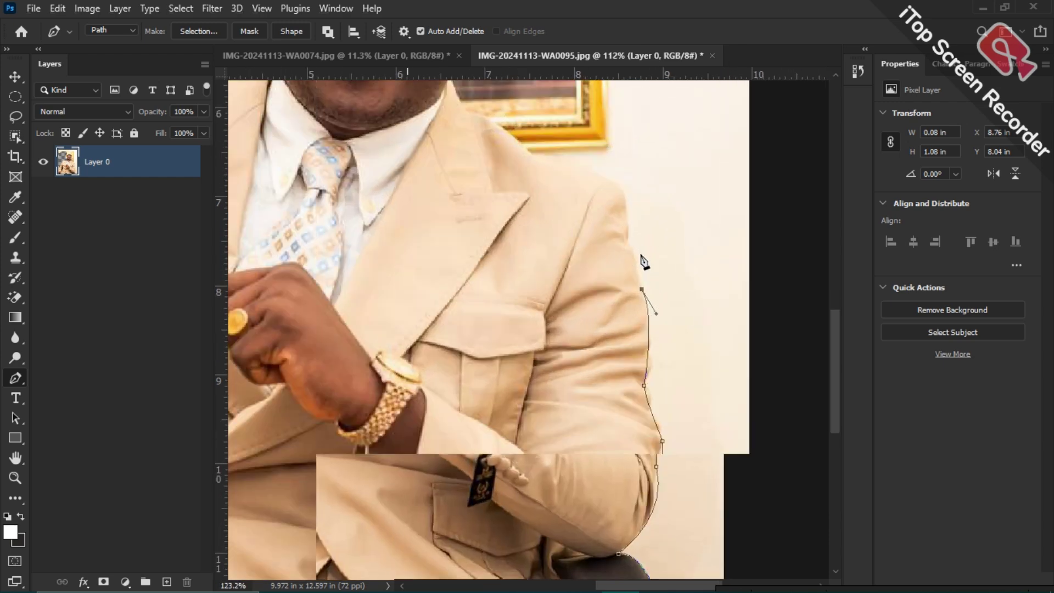
Step: Extend the path up the upper arm to the outer edge of the shoulder and remove the new point's outgoing handle
{"action": "left_click_drag", "start_coordinate": [630, 239], "coordinate": [647, 347]}
{"action": "scroll", "coordinate": [644, 342], "scroll_direction": "up", "scroll_amount": 3}
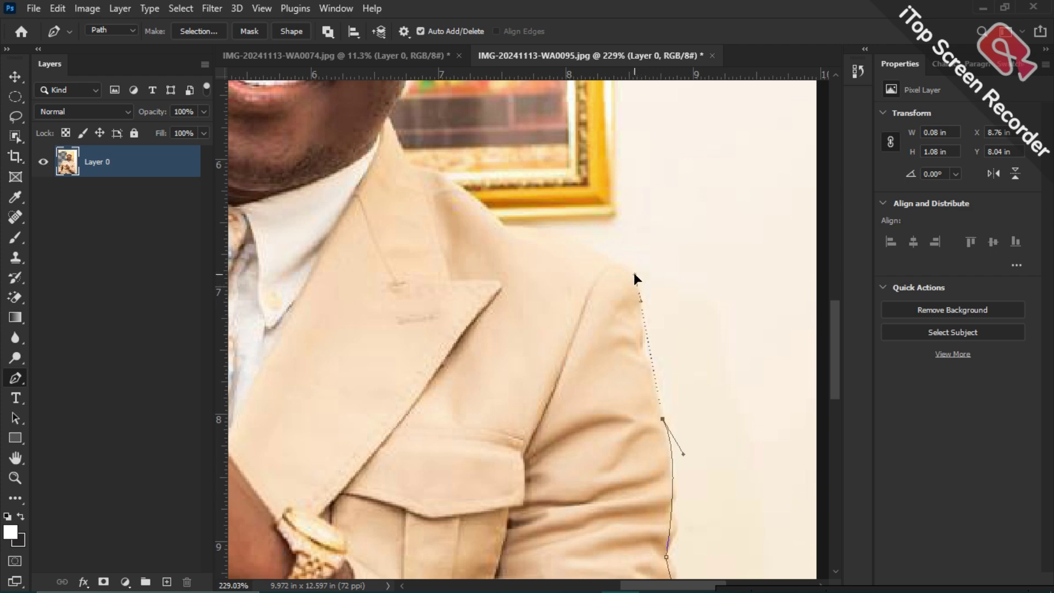
{"action": "left_click_drag", "start_coordinate": [637, 292], "coordinate": [639, 264]}
{"action": "scroll", "coordinate": [642, 298], "scroll_direction": "up", "scroll_amount": 1}
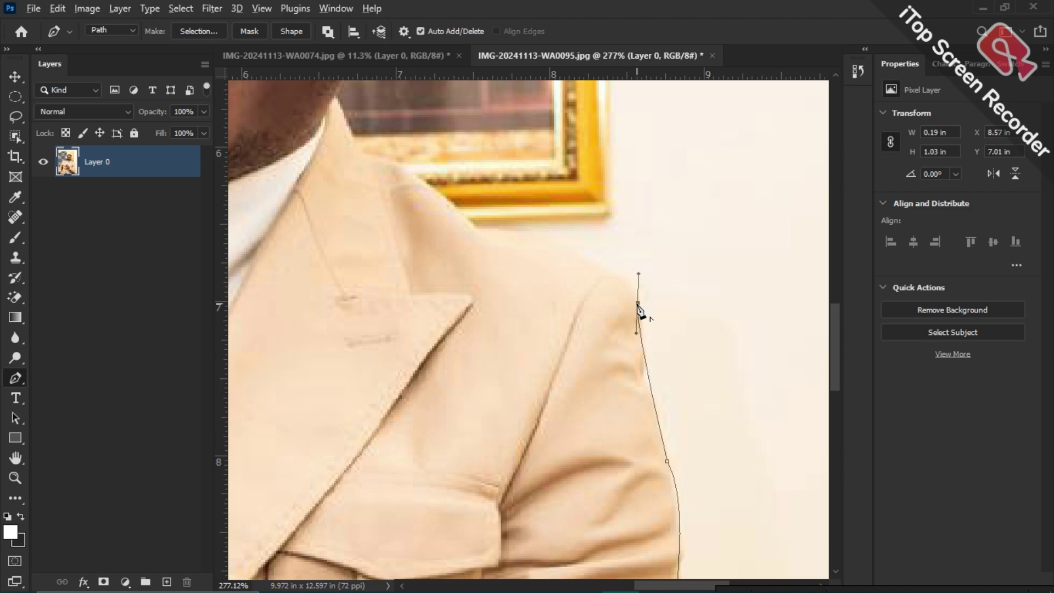
{"action": "scroll", "coordinate": [637, 307], "scroll_direction": "down", "scroll_amount": 2}
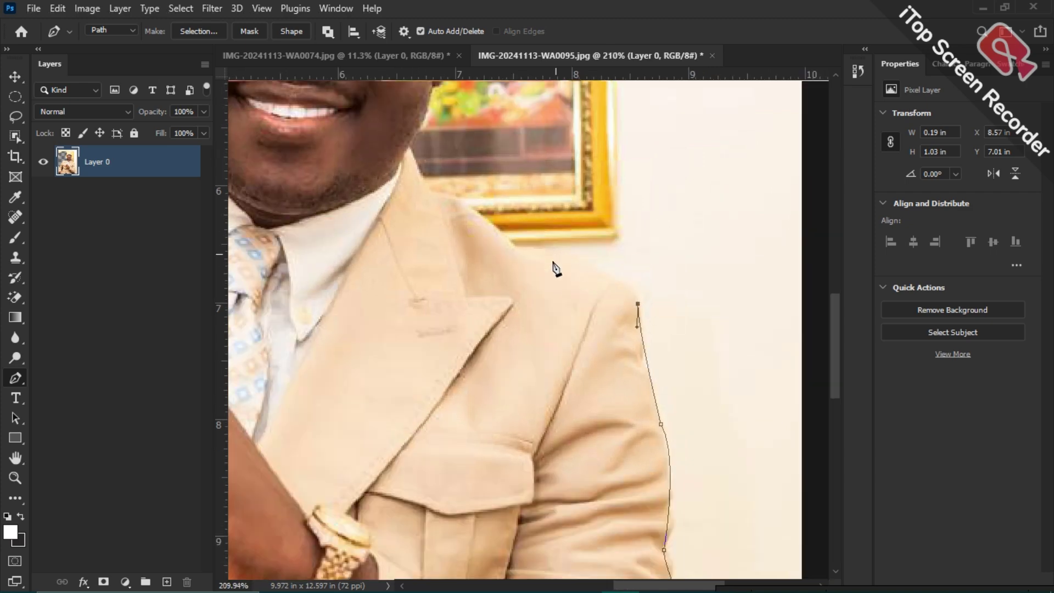
Step: Curve the path over the shoulder to the point below the picture frame's lower edge and remove the outgoing handle
{"action": "left_click_drag", "start_coordinate": [516, 249], "coordinate": [422, 242]}
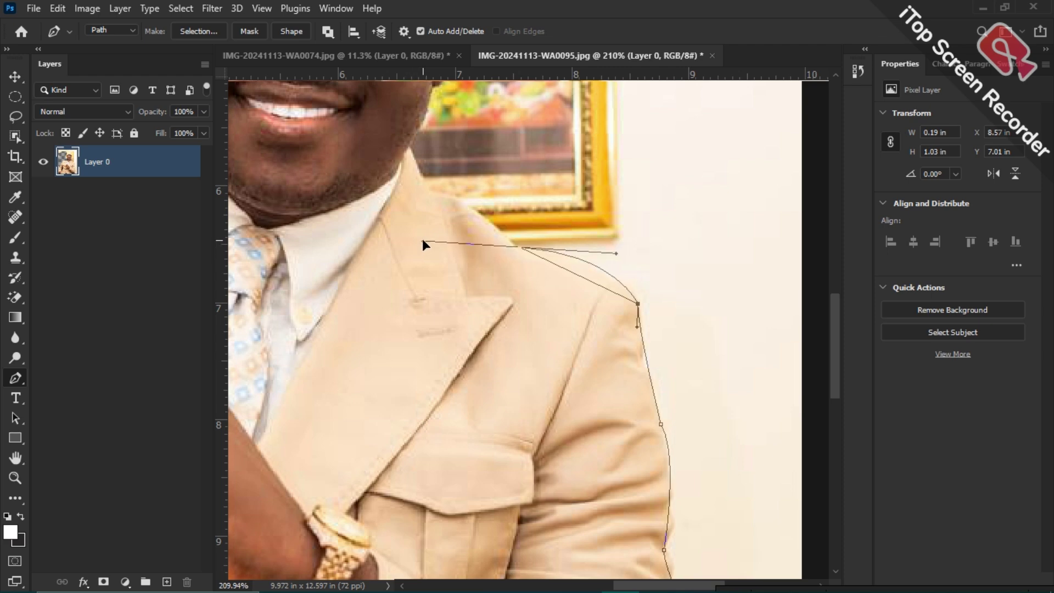
{"action": "scroll", "coordinate": [530, 258], "scroll_direction": "down", "scroll_amount": 1}
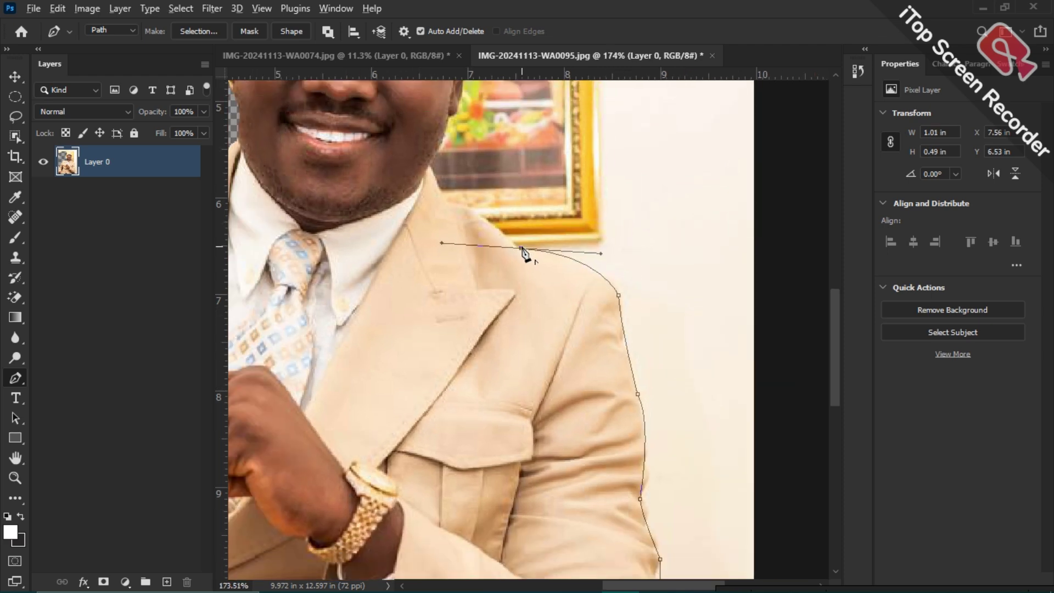
{"action": "left_click", "coordinate": [523, 250], "text": "alt"}
{"action": "scroll", "coordinate": [523, 251], "scroll_direction": "down", "scroll_amount": 3}
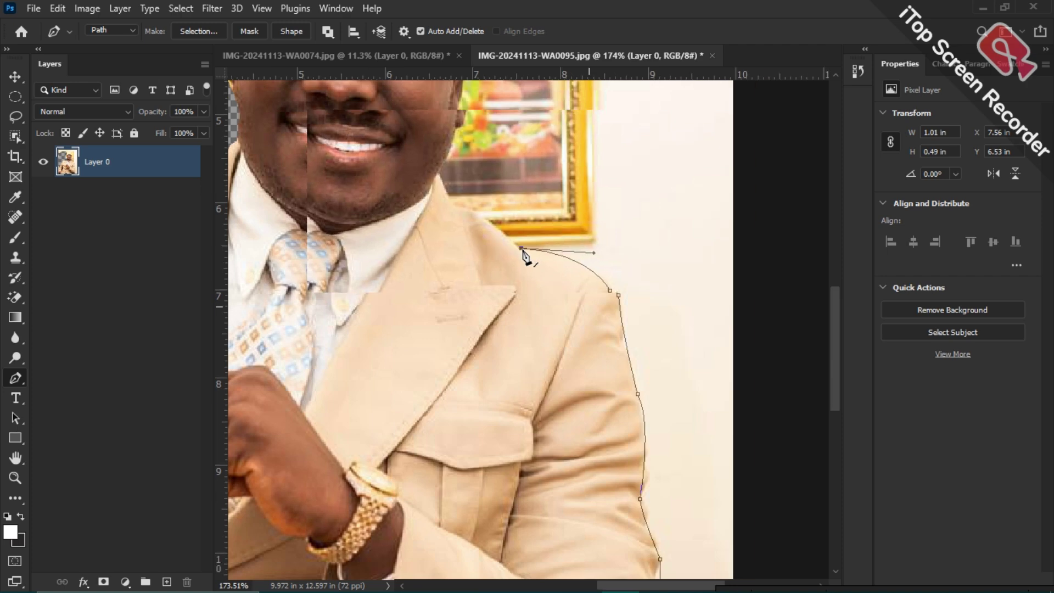
Step: Extend the path along the shoulder line beneath the picture frame to the jacket collar
{"action": "left_click_drag", "start_coordinate": [478, 253], "coordinate": [565, 333]}
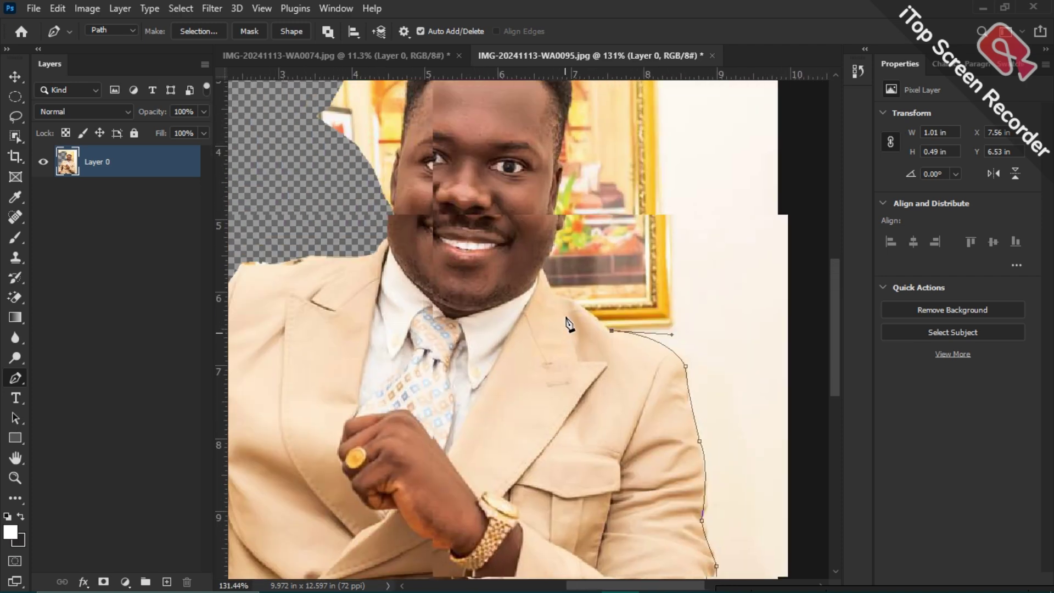
{"action": "scroll", "coordinate": [560, 313], "scroll_direction": "up", "scroll_amount": 1}
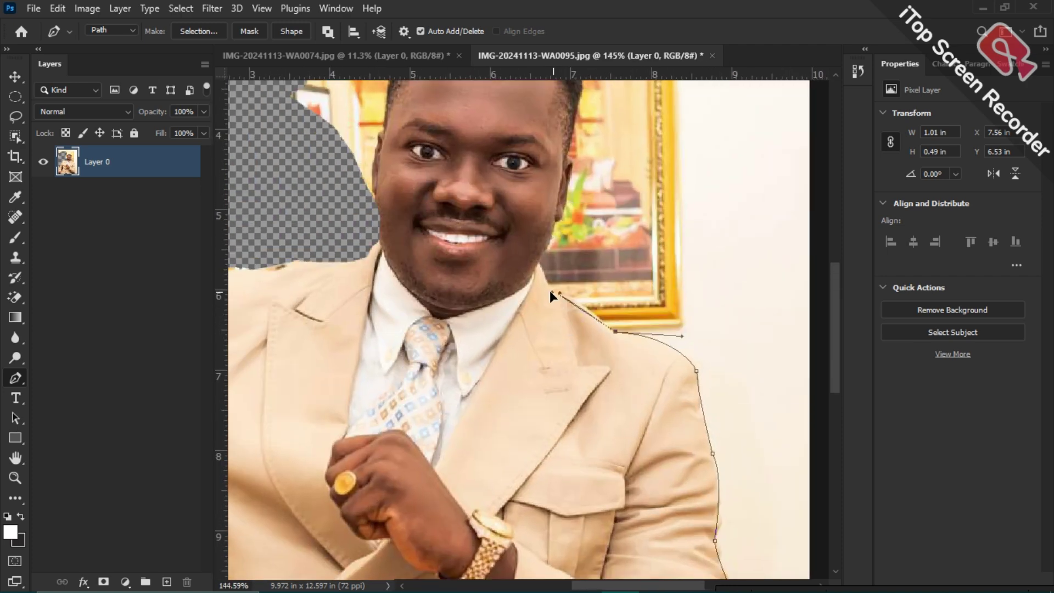
{"action": "left_click_drag", "start_coordinate": [536, 289], "coordinate": [536, 289]}
{"action": "scroll", "coordinate": [564, 301], "scroll_direction": "up", "scroll_amount": 1}
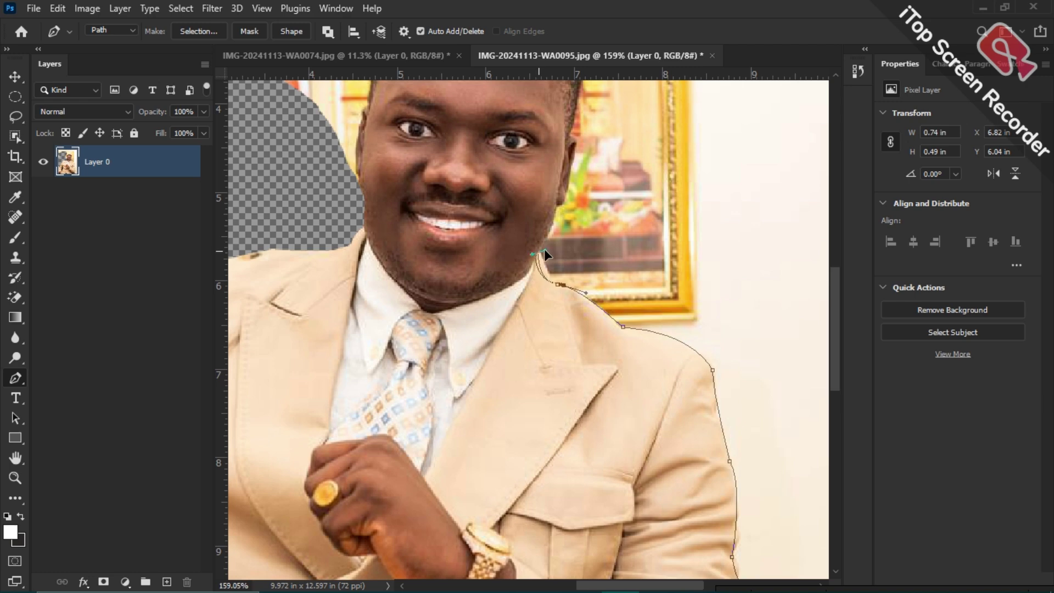
Step: Undo the path segment from the collar to the neck and straighten the segment ending at the jacket collar
{"action": "scroll", "coordinate": [550, 300], "scroll_direction": "up", "scroll_amount": 5}
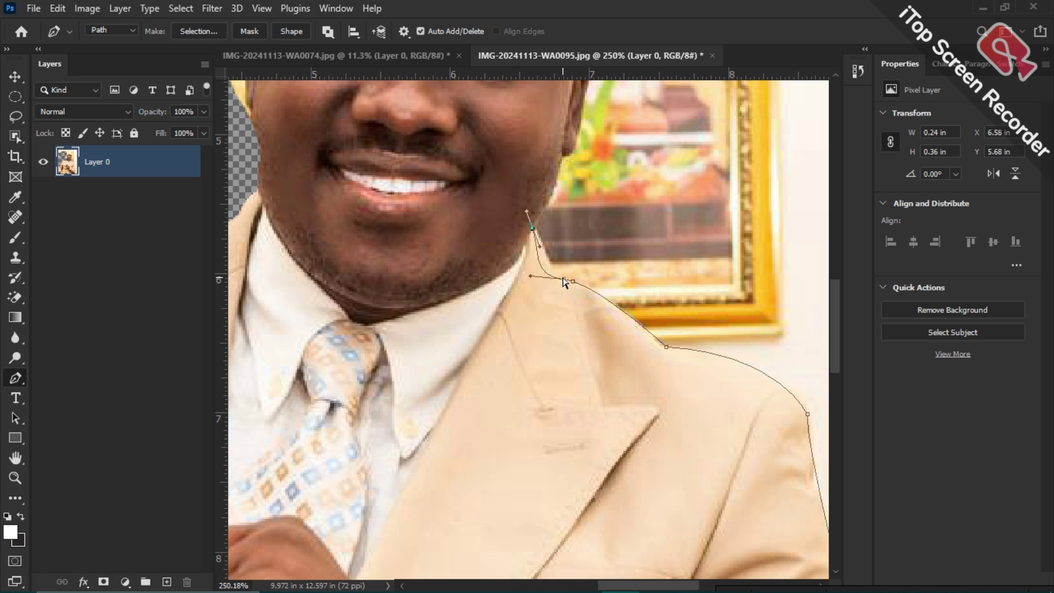
{"action": "key", "text": "ctrl+z"}
{"action": "key", "text": "ctrl+z"}
{"action": "scroll", "coordinate": [597, 294], "scroll_direction": "up", "scroll_amount": 4}
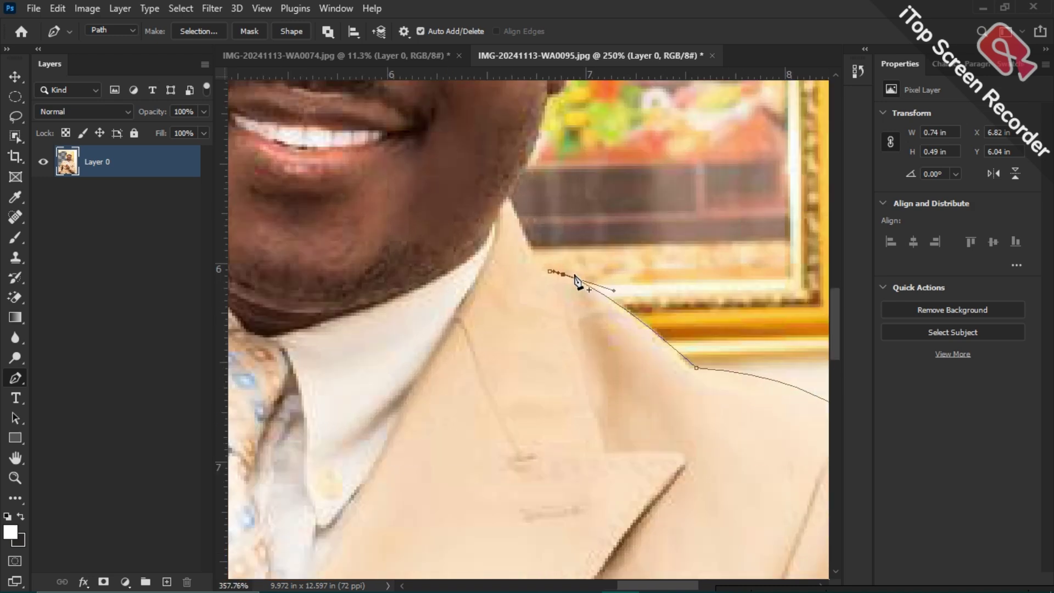
{"action": "scroll", "coordinate": [573, 280], "scroll_direction": "up", "scroll_amount": 4}
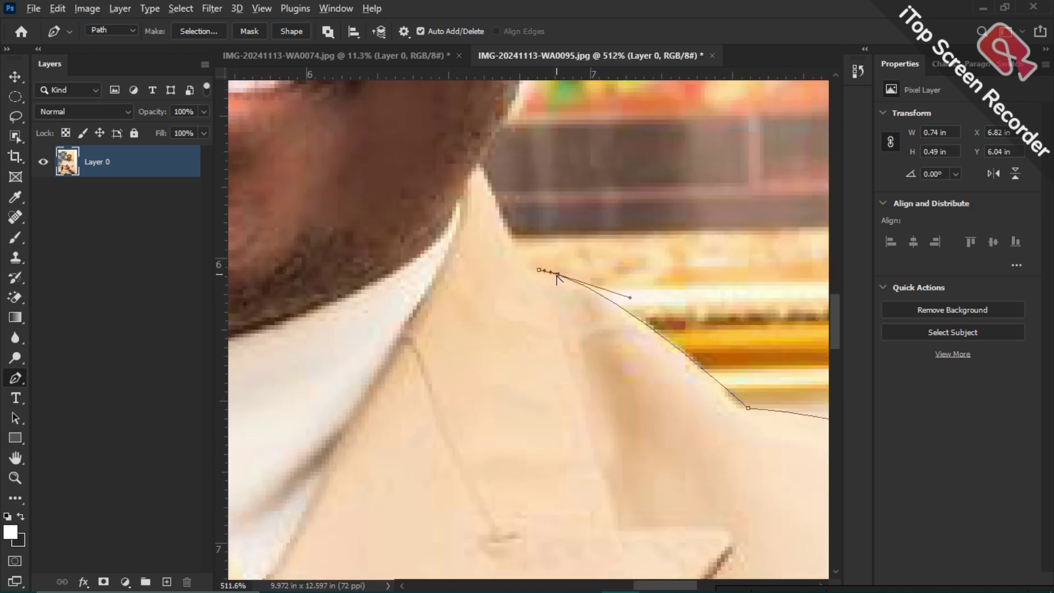
{"action": "scroll", "coordinate": [558, 276], "scroll_direction": "down", "scroll_amount": 2}
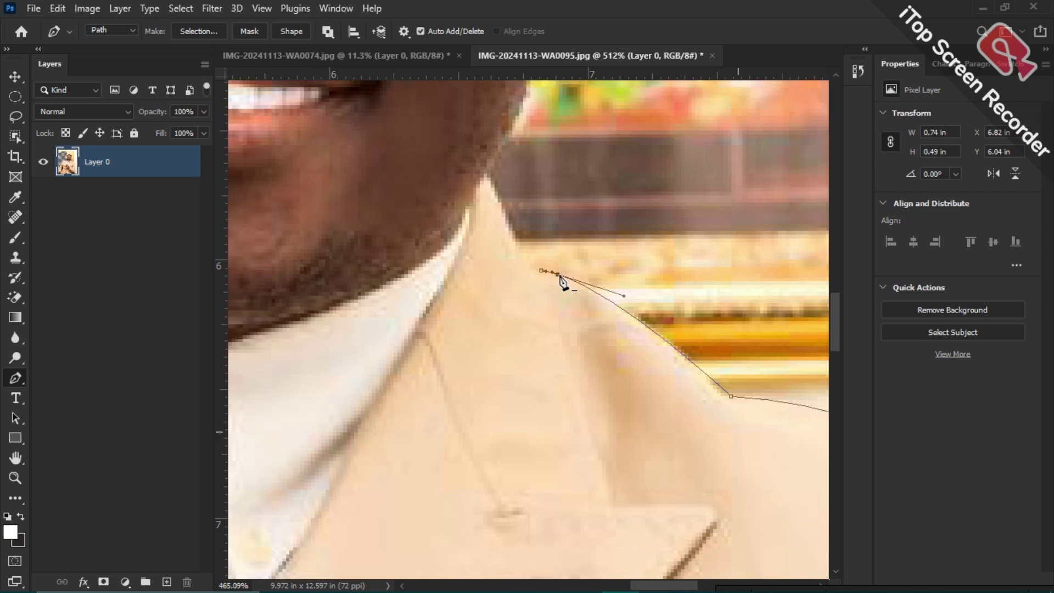
{"action": "scroll", "coordinate": [558, 276], "scroll_direction": "down", "scroll_amount": 2}
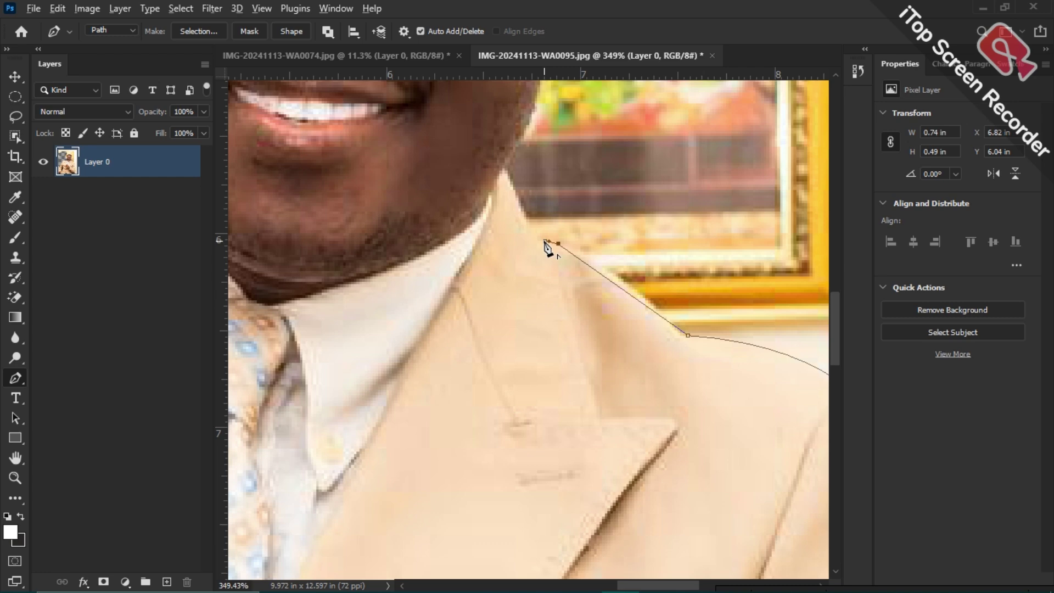
{"action": "scroll", "coordinate": [547, 248], "scroll_direction": "down", "scroll_amount": 2}
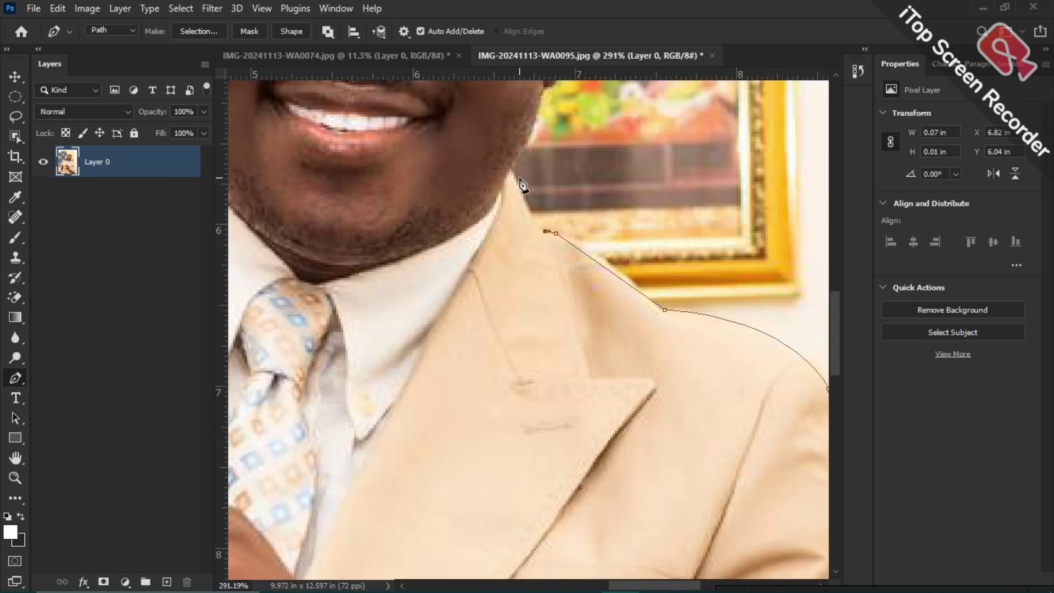
Step: Curve the path up the collar edge to the jaw and along the jawline to the earlobe, removing the outgoing handle
{"action": "left_click_drag", "start_coordinate": [510, 170], "coordinate": [510, 147]}
{"action": "scroll", "coordinate": [530, 227], "scroll_direction": "down", "scroll_amount": 2}
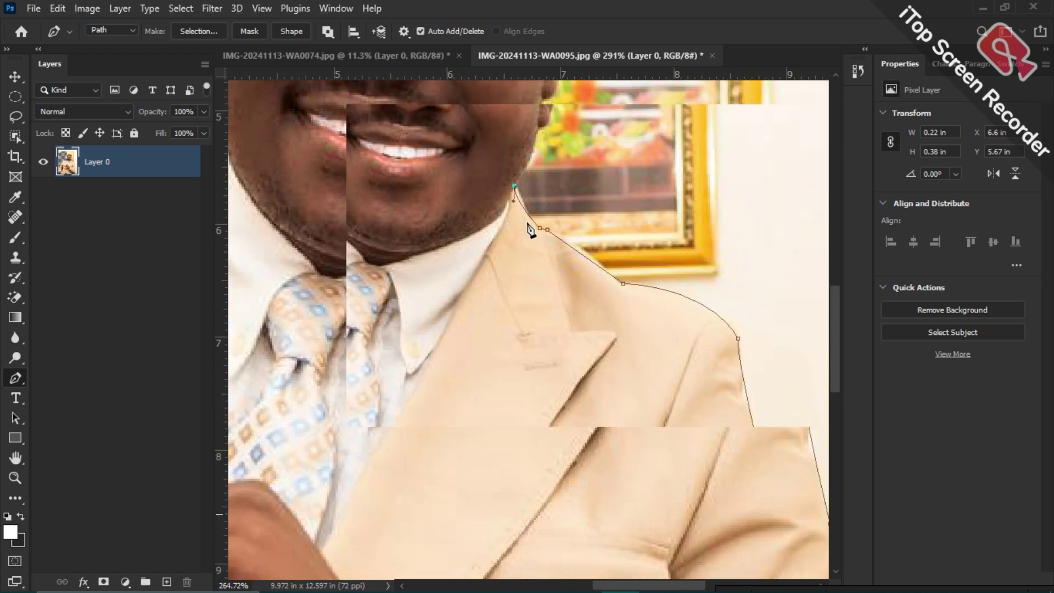
{"action": "left_click_drag", "start_coordinate": [530, 168], "coordinate": [569, 366]}
{"action": "scroll", "coordinate": [586, 357], "scroll_direction": "up", "scroll_amount": 2}
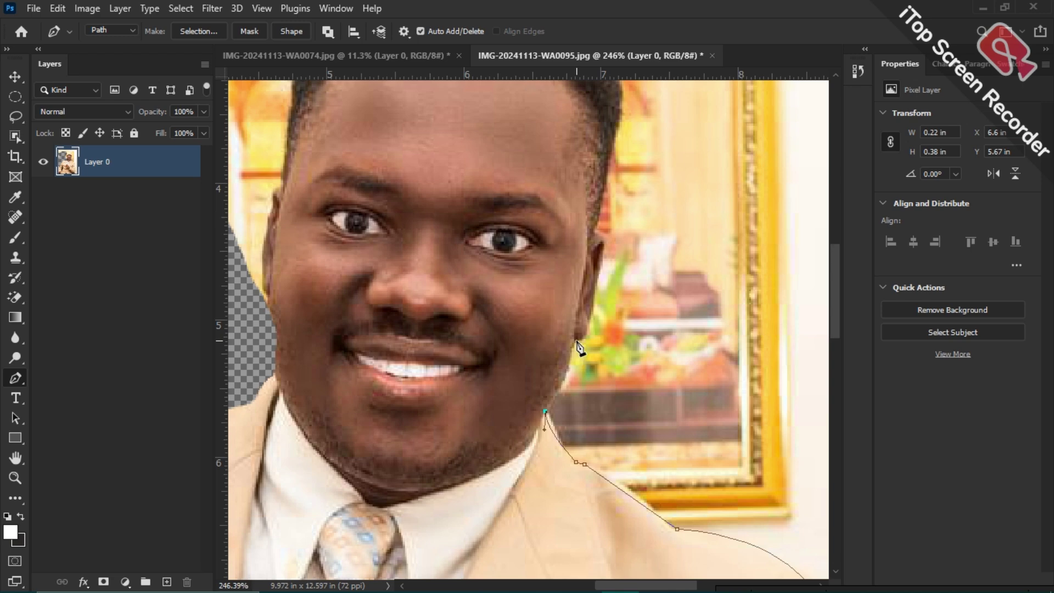
{"action": "left_click_drag", "start_coordinate": [576, 342], "coordinate": [577, 302]}
{"action": "left_click", "coordinate": [576, 347], "text": "alt"}
{"action": "scroll", "coordinate": [576, 346], "scroll_direction": "up", "scroll_amount": 2}
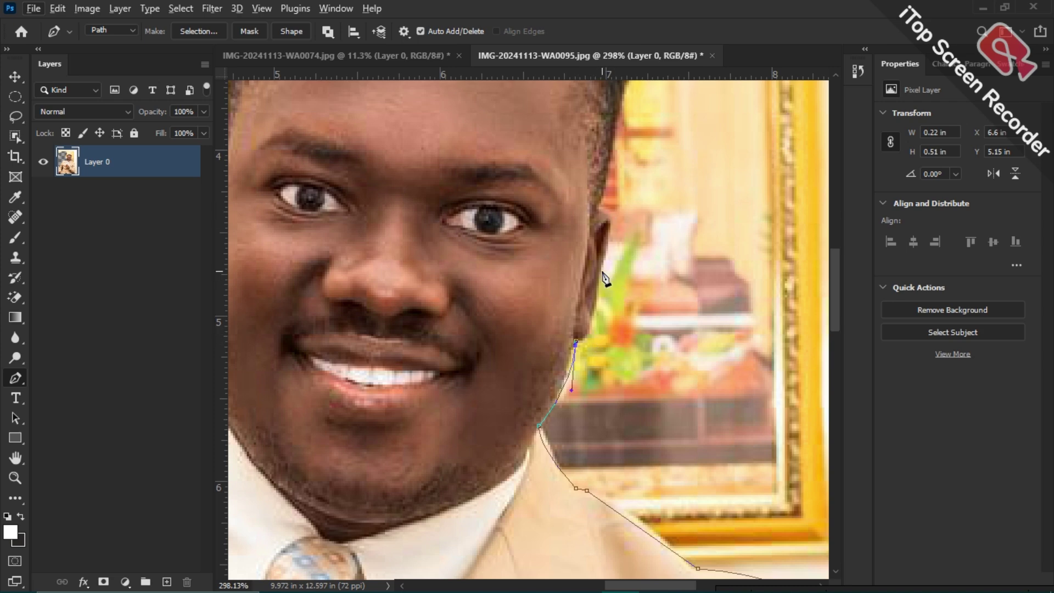
{"action": "left_click_drag", "start_coordinate": [602, 272], "coordinate": [600, 264]}
{"action": "left_click_drag", "start_coordinate": [614, 225], "coordinate": [581, 192]}
{"action": "key", "text": "ctrl+z"}
{"action": "key", "text": "ctrl+z"}
Step: Curve the path from the earlobe up the outer edge of the ear to about its middle
{"action": "scroll", "coordinate": [582, 220], "scroll_direction": "up", "scroll_amount": 3}
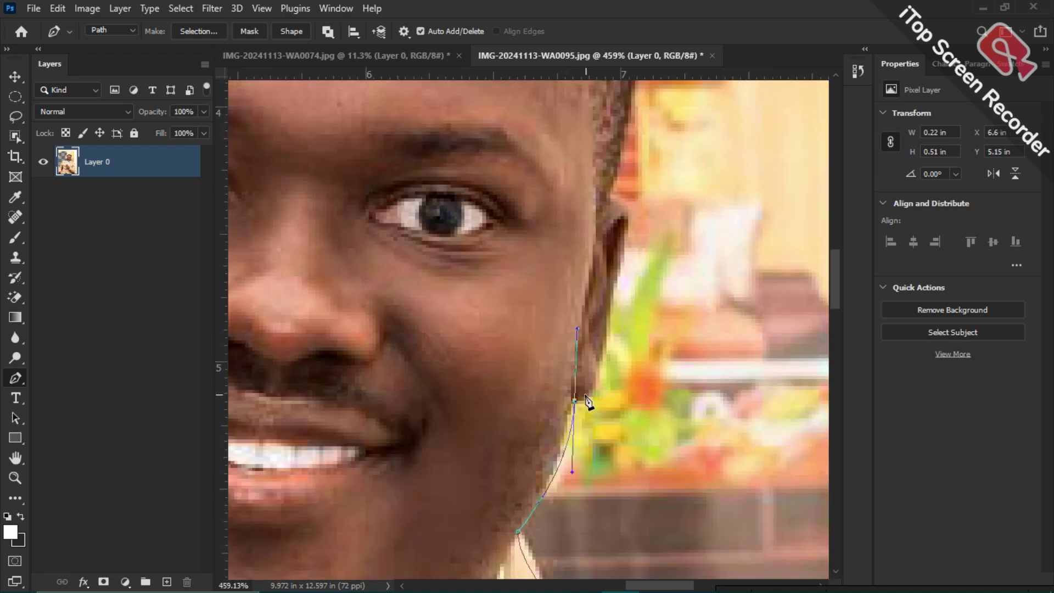
{"action": "scroll", "coordinate": [576, 409], "scroll_direction": "down", "scroll_amount": 2}
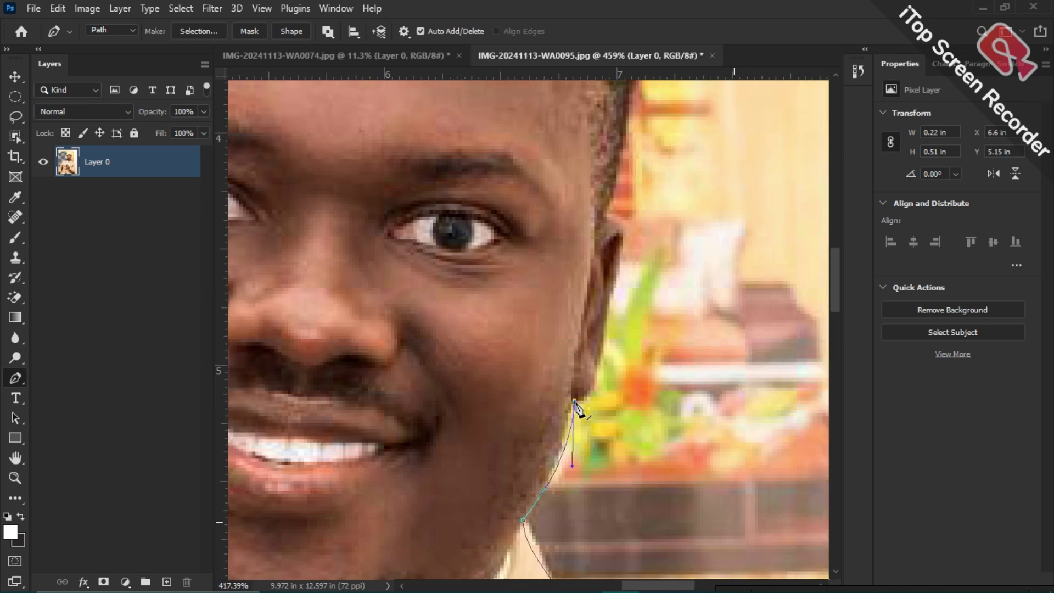
{"action": "left_click_drag", "start_coordinate": [601, 336], "coordinate": [607, 242]}
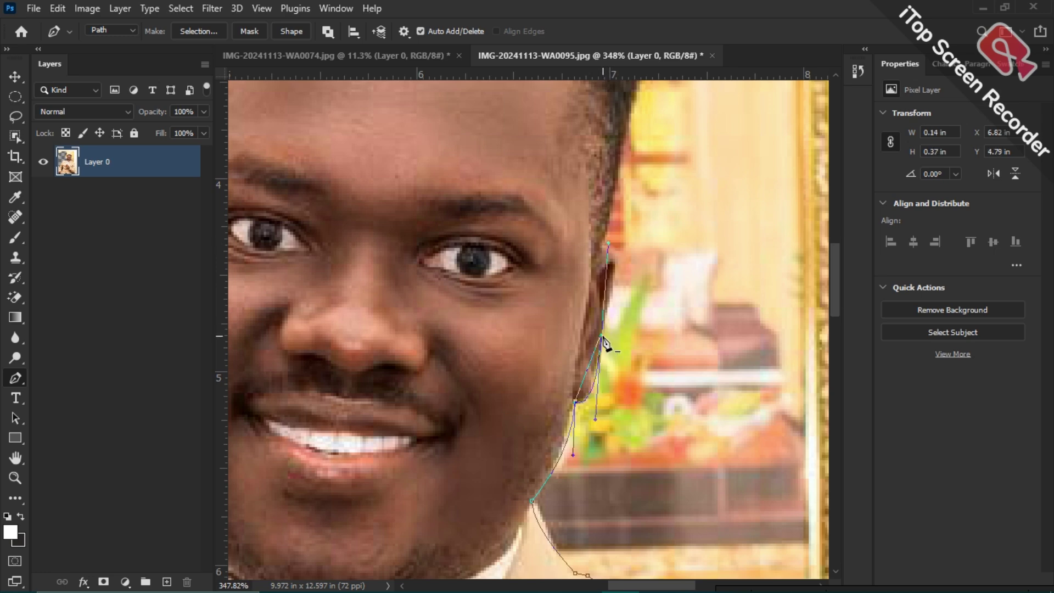
{"action": "scroll", "coordinate": [604, 343], "scroll_direction": "down", "scroll_amount": 2}
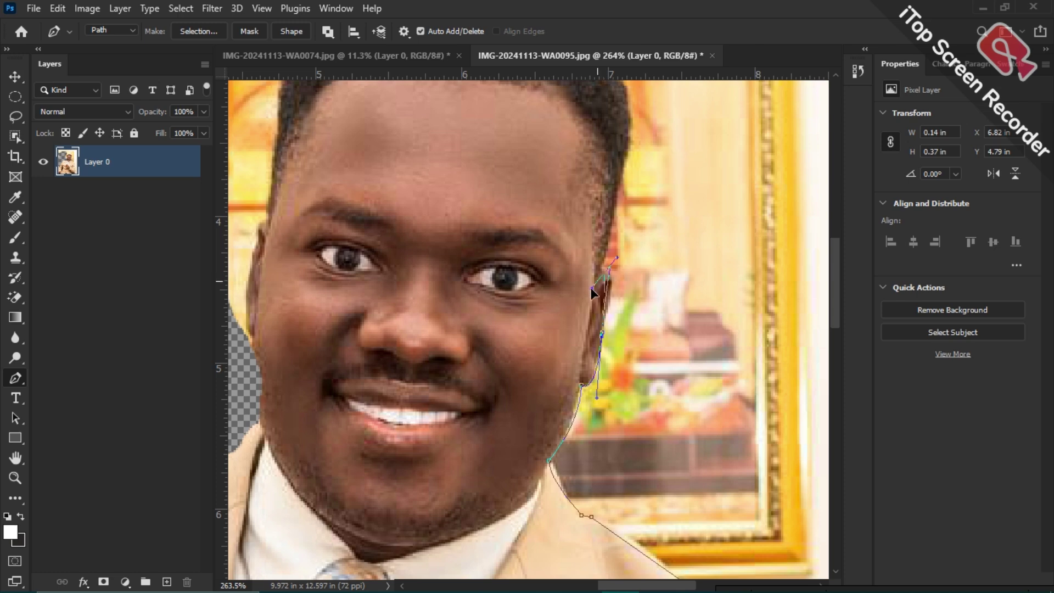
{"action": "left_click_drag", "start_coordinate": [591, 288], "coordinate": [571, 278]}
{"action": "key", "text": "ctrl+z"}
{"action": "scroll", "coordinate": [573, 283], "scroll_direction": "down", "scroll_amount": 1}
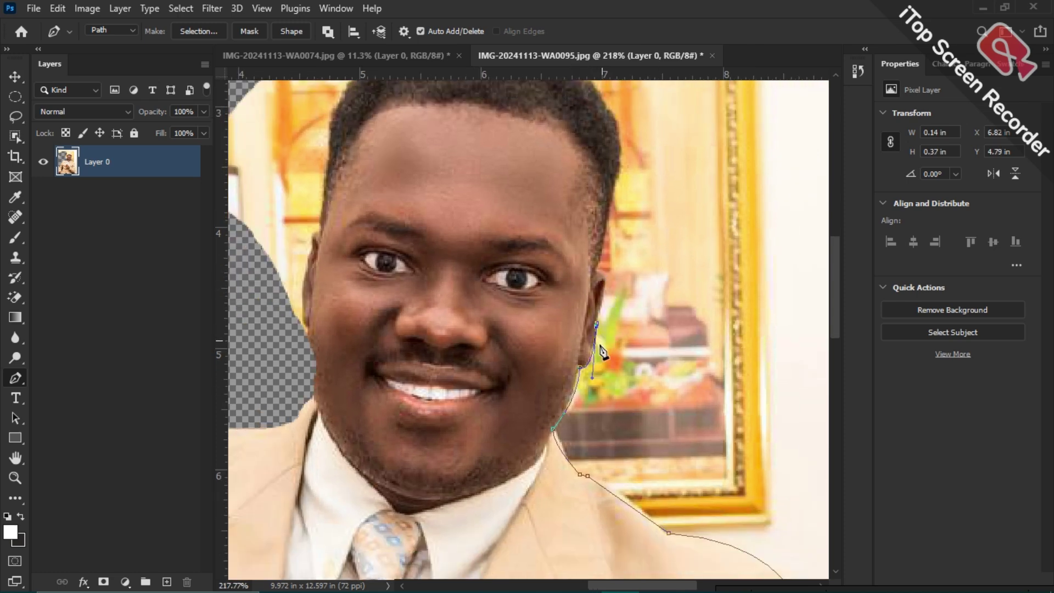
Step: Remove the mid-ear point's outgoing handle, and curve the path over the top of the ear to the hairline
{"action": "scroll", "coordinate": [602, 352], "scroll_direction": "up", "scroll_amount": 7}
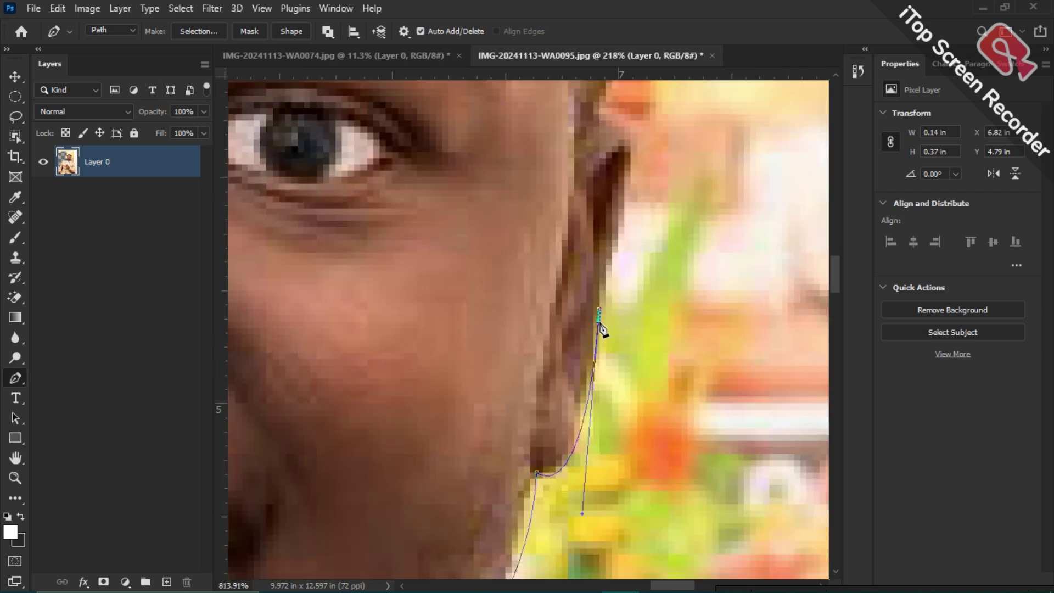
{"action": "left_click", "coordinate": [598, 317]}
{"action": "scroll", "coordinate": [599, 307], "scroll_direction": "down", "scroll_amount": 7}
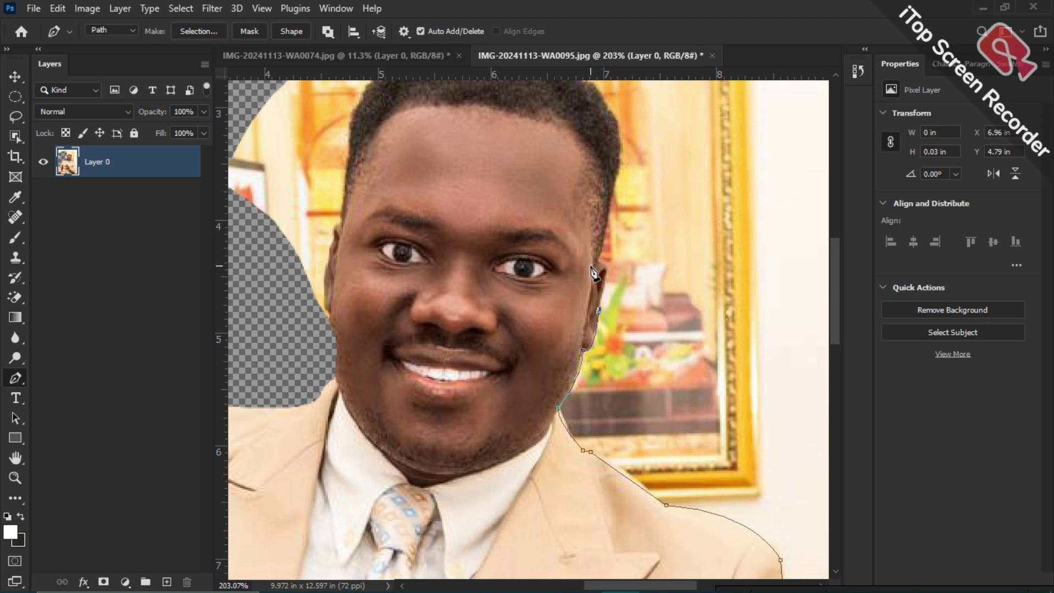
{"action": "left_click_drag", "start_coordinate": [597, 263], "coordinate": [576, 274]}
{"action": "scroll", "coordinate": [596, 274], "scroll_direction": "up", "scroll_amount": 5}
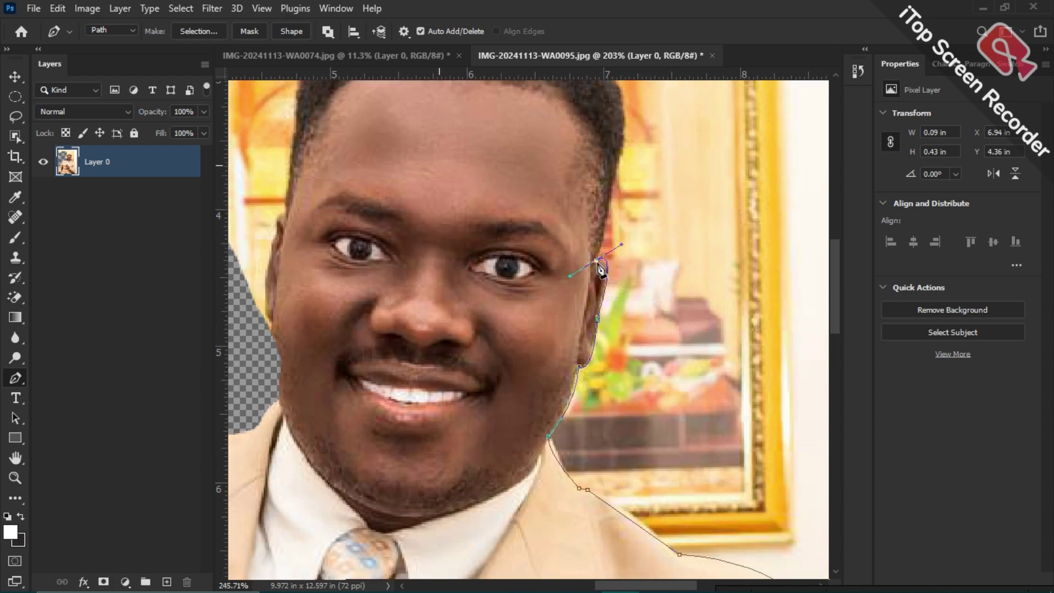
{"action": "scroll", "coordinate": [593, 291], "scroll_direction": "down", "scroll_amount": 2}
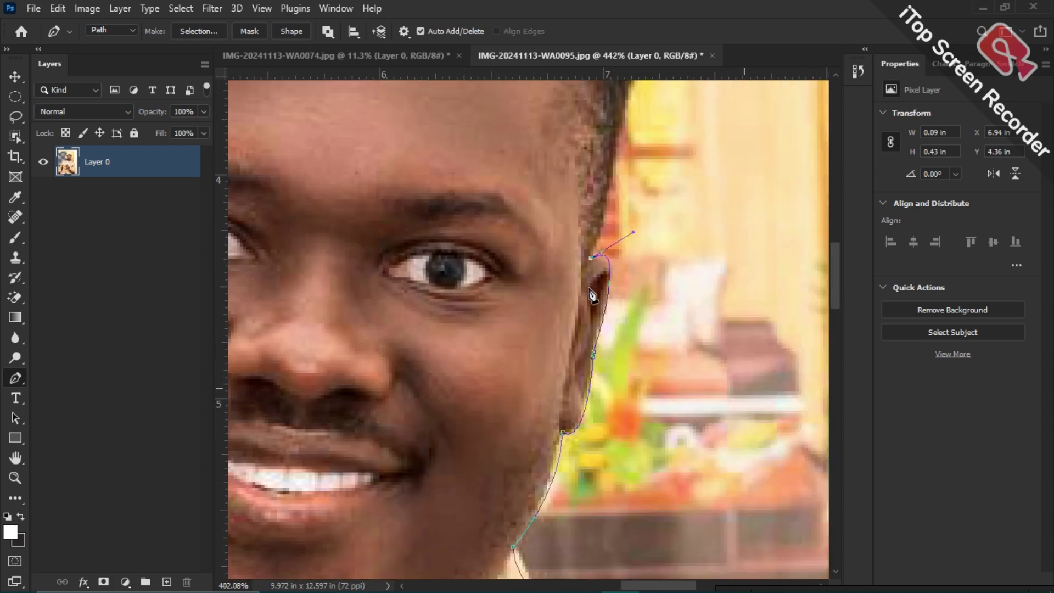
Step: Curve the path from the top of the ear up the side of the hair to the head's upper corner, removing the outgoing handle
{"action": "scroll", "coordinate": [592, 291], "scroll_direction": "down", "scroll_amount": 6}
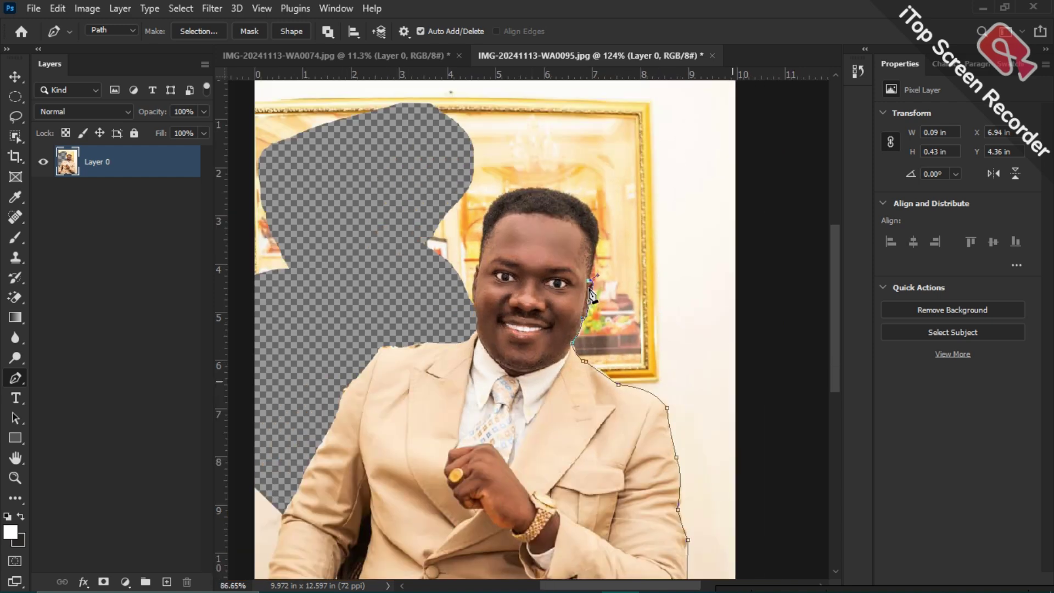
{"action": "scroll", "coordinate": [591, 293], "scroll_direction": "down", "scroll_amount": 2}
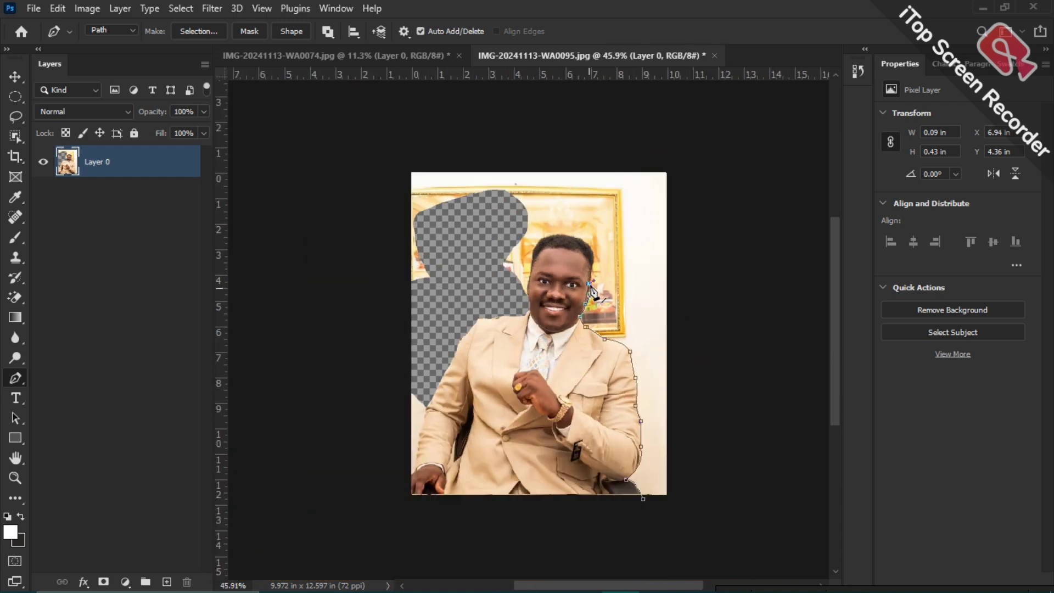
{"action": "scroll", "coordinate": [595, 256], "scroll_direction": "up", "scroll_amount": 4}
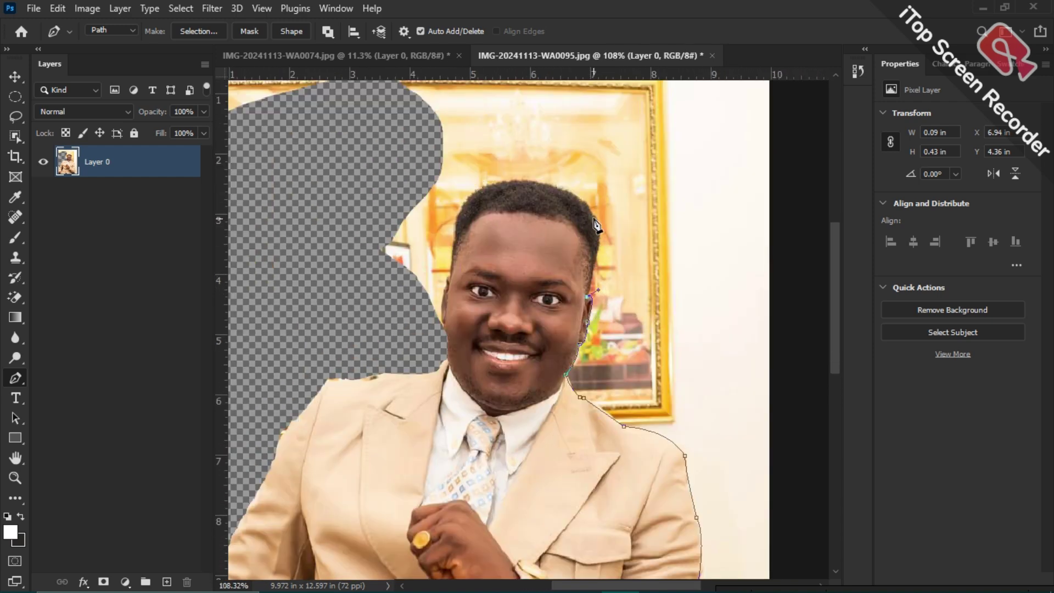
{"action": "left_click_drag", "start_coordinate": [588, 212], "coordinate": [566, 202]}
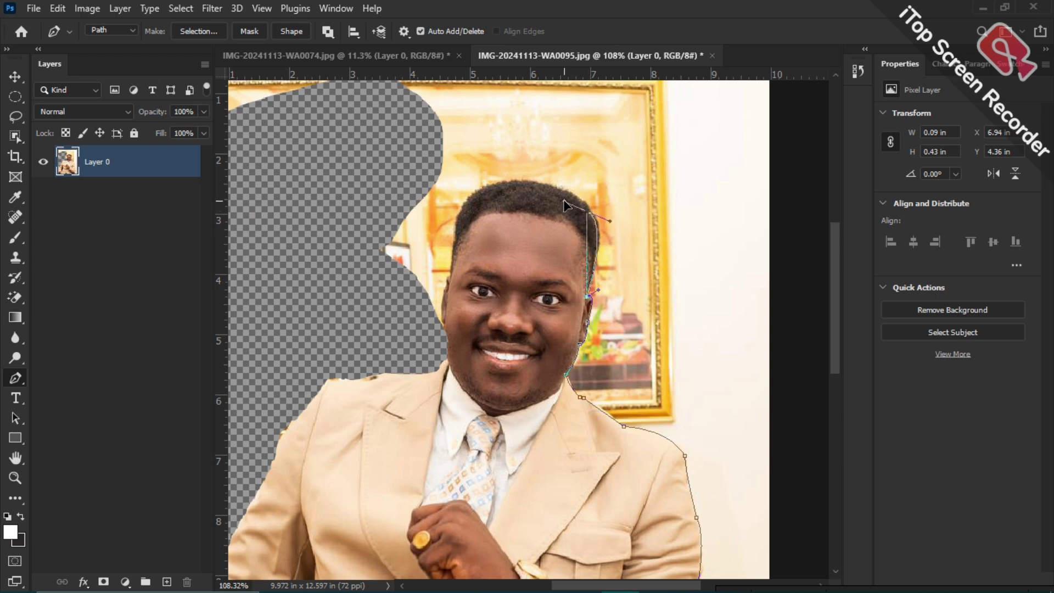
{"action": "left_click", "coordinate": [590, 214], "text": "alt"}
Step: Curve the path across the top of the hair to the head's opposite upper corner and remove the outgoing handle
{"action": "scroll", "coordinate": [525, 201], "scroll_direction": "up", "scroll_amount": 2}
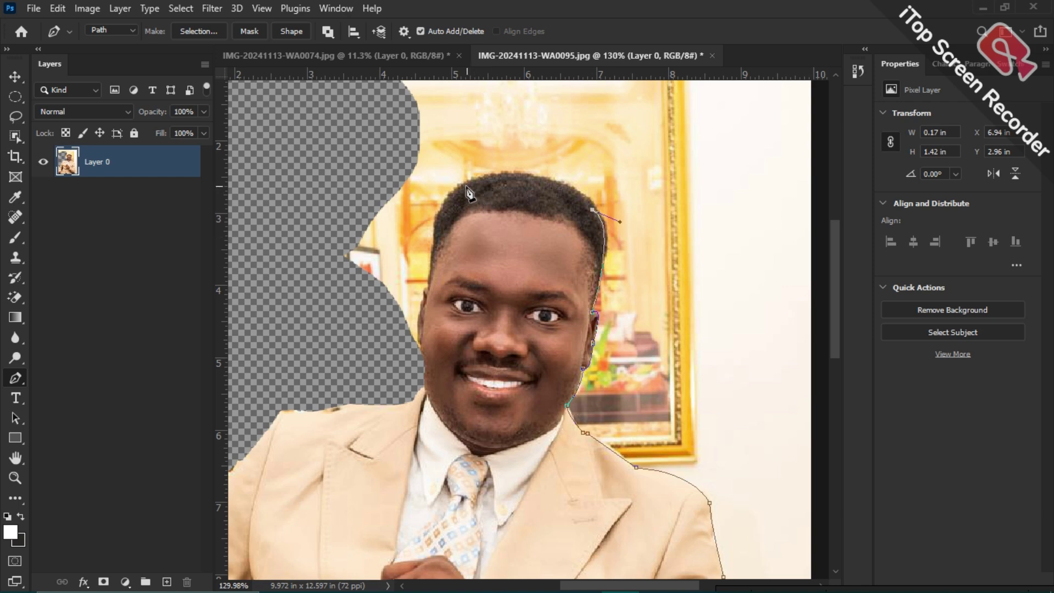
{"action": "left_click_drag", "start_coordinate": [450, 195], "coordinate": [361, 255]}
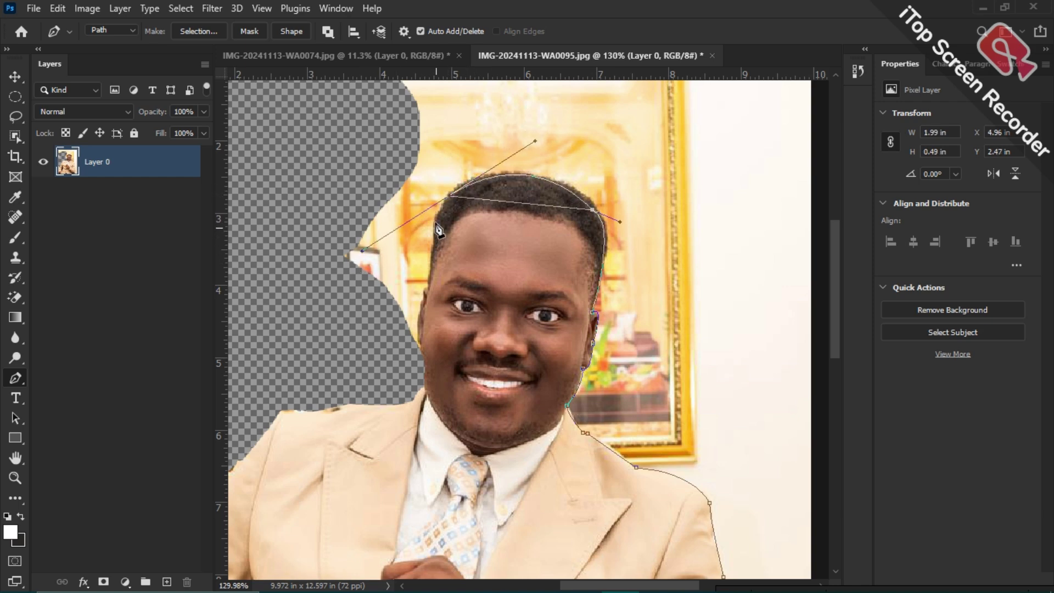
{"action": "left_click", "coordinate": [449, 194], "text": "alt"}
Step: Curve the path down the side of the hair to the top of the other ear
{"action": "scroll", "coordinate": [440, 227], "scroll_direction": "down", "scroll_amount": 2}
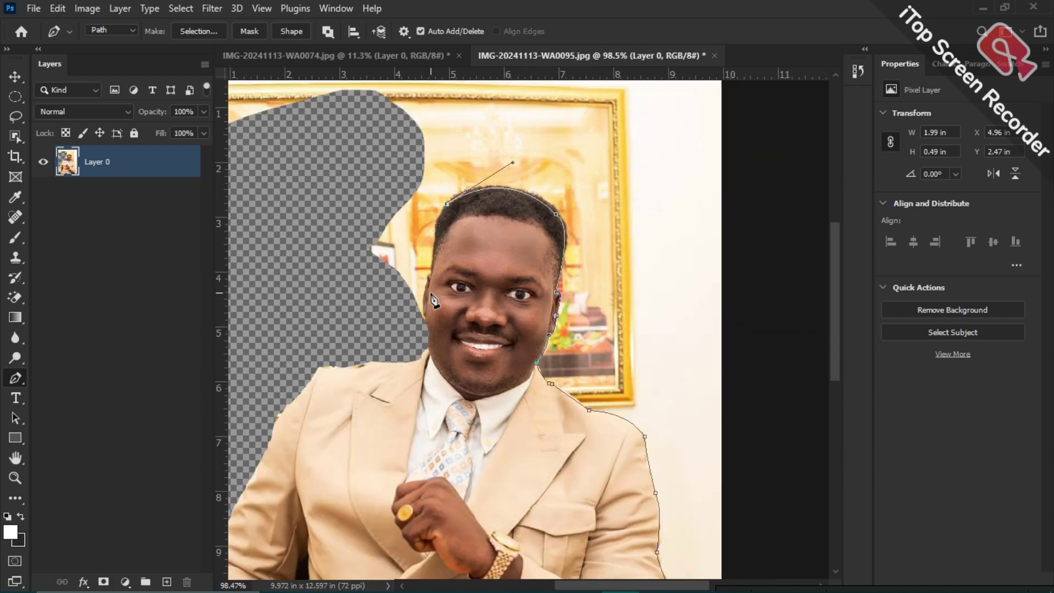
{"action": "scroll", "coordinate": [436, 299], "scroll_direction": "up", "scroll_amount": 1}
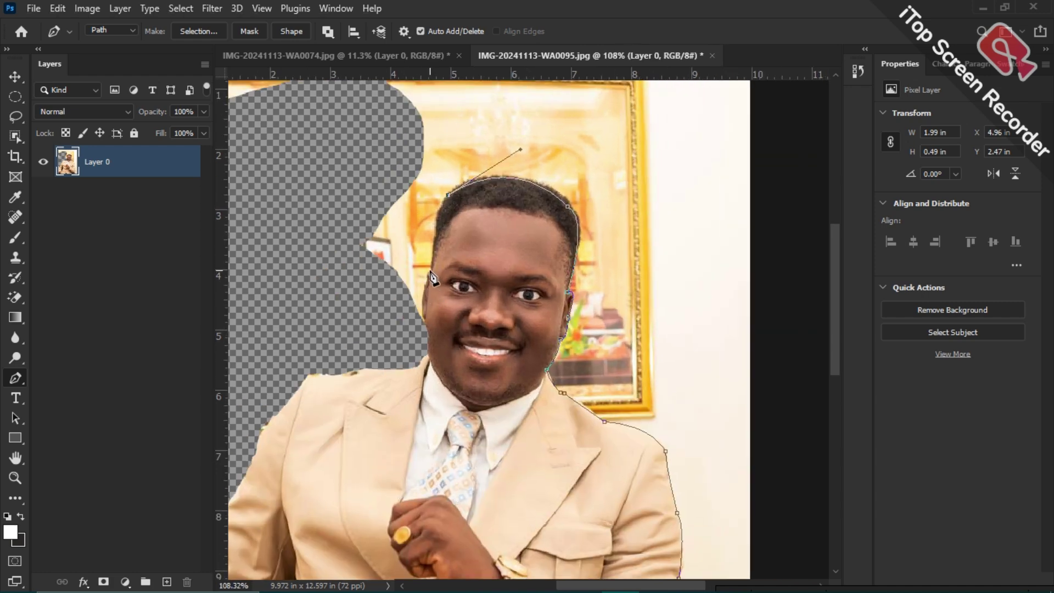
{"action": "left_click_drag", "start_coordinate": [427, 294], "coordinate": [426, 324]}
{"action": "scroll", "coordinate": [429, 289], "scroll_direction": "up", "scroll_amount": 4}
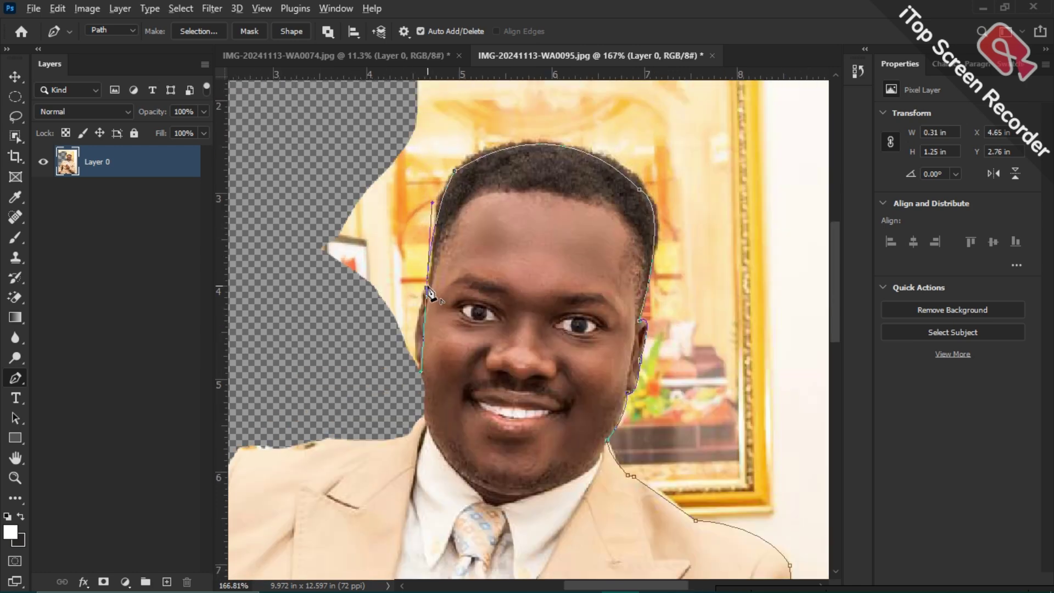
Step: Curve the path around the outer edge of this ear to the earlobe and remove the outgoing handle
{"action": "scroll", "coordinate": [433, 324], "scroll_direction": "down", "scroll_amount": 2}
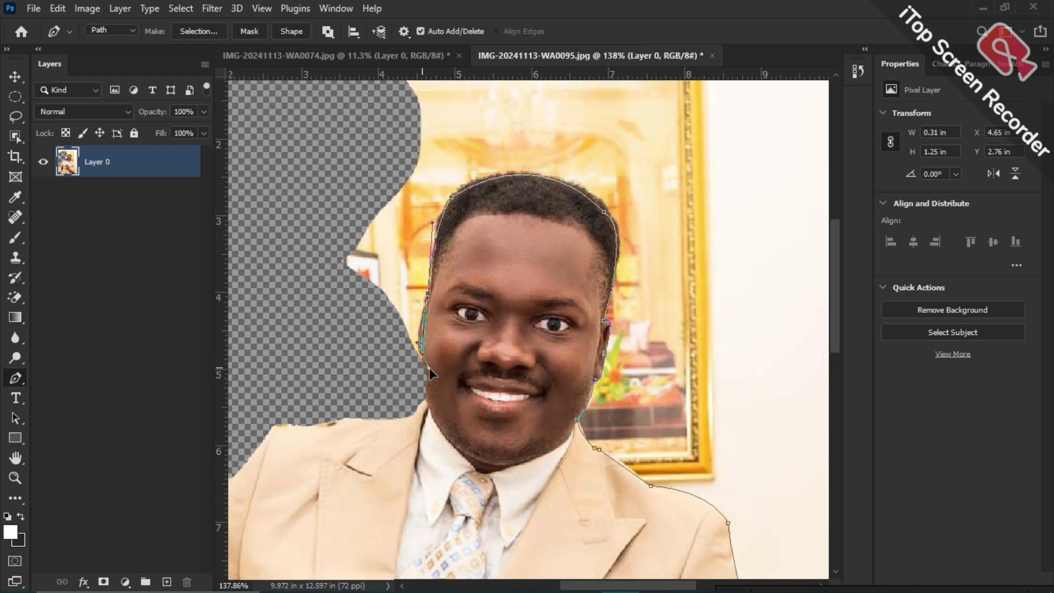
{"action": "scroll", "coordinate": [433, 380], "scroll_direction": "up", "scroll_amount": 3}
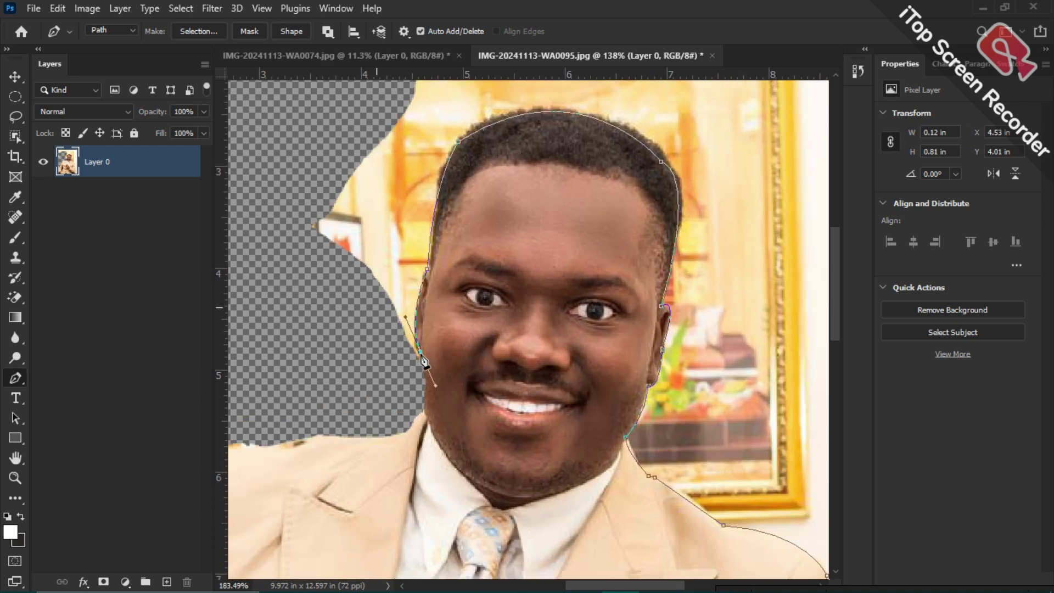
{"action": "scroll", "coordinate": [424, 360], "scroll_direction": "down", "scroll_amount": 5}
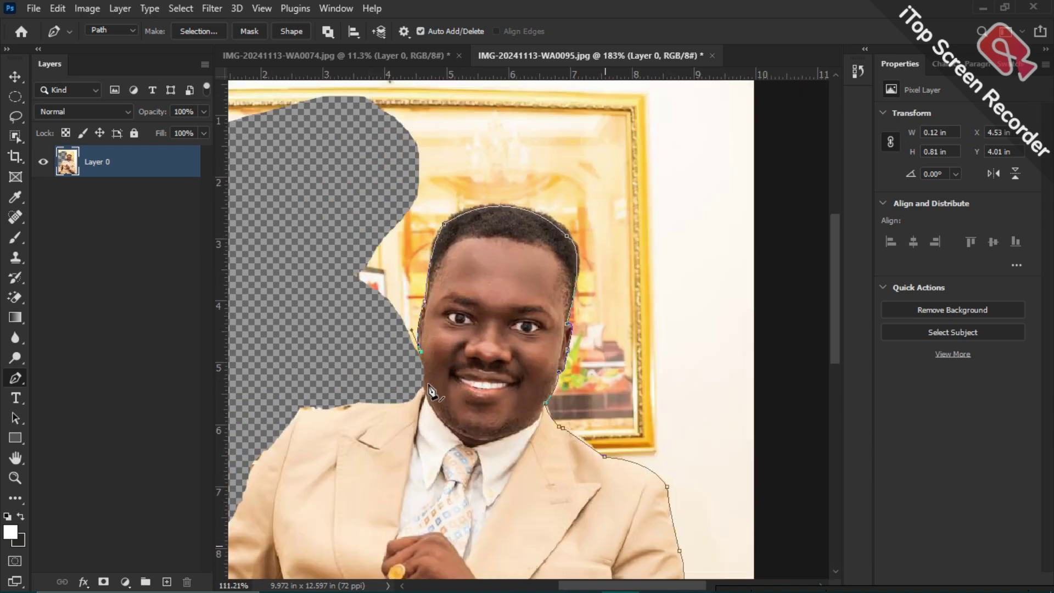
Step: Extend the path across the erased background to the jacket shoulder and along its top edge to the outer shoulder corner
{"action": "scroll", "coordinate": [418, 391], "scroll_direction": "down", "scroll_amount": 2}
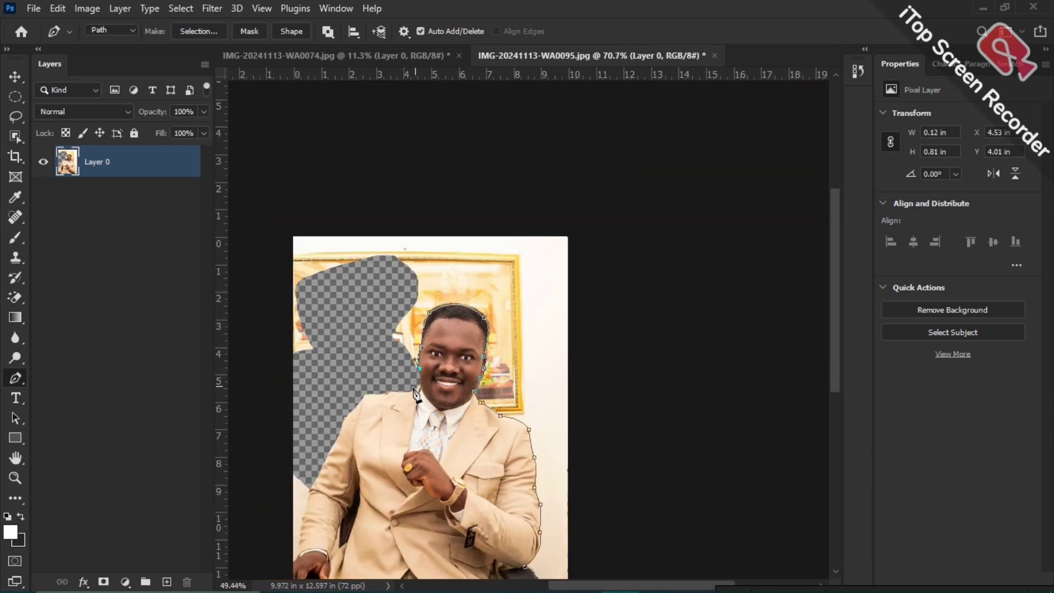
{"action": "scroll", "coordinate": [406, 398], "scroll_direction": "up", "scroll_amount": 3}
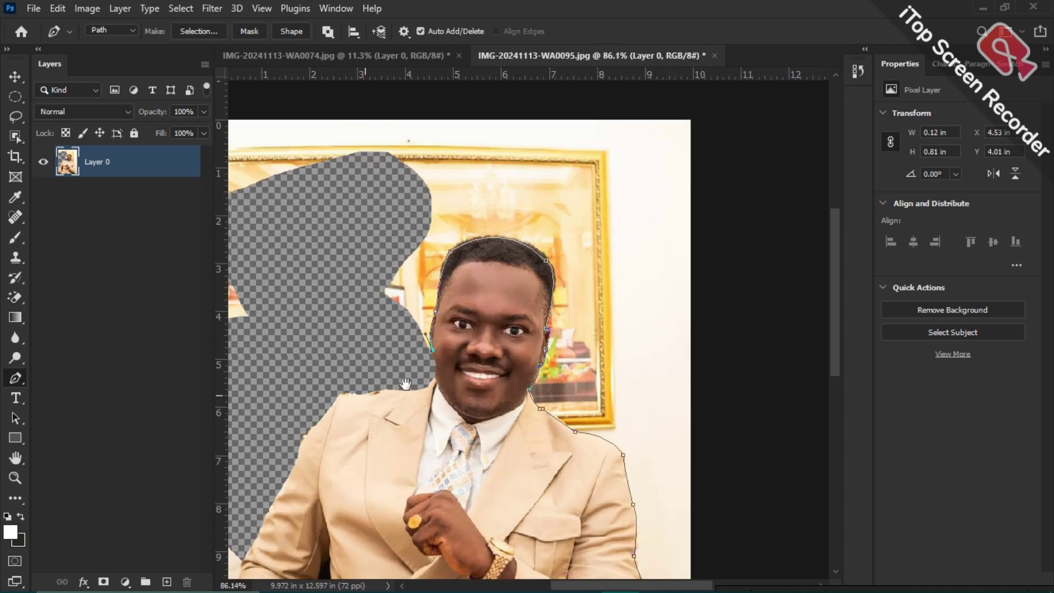
{"action": "left_click_drag", "start_coordinate": [398, 408], "coordinate": [529, 328]}
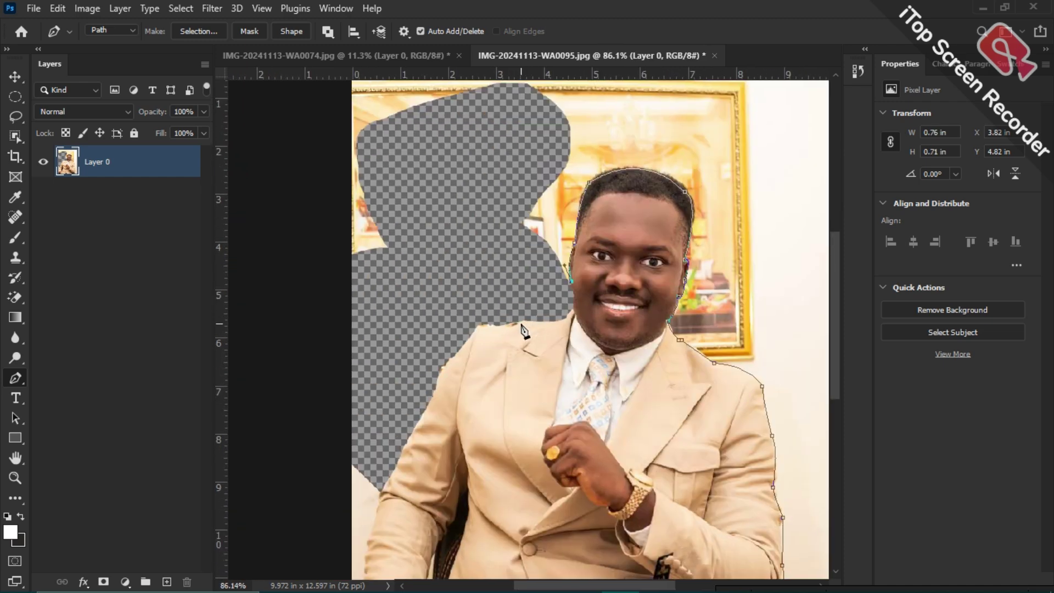
{"action": "left_click", "coordinate": [520, 323]}
{"action": "scroll", "coordinate": [520, 325], "scroll_direction": "up", "scroll_amount": 2}
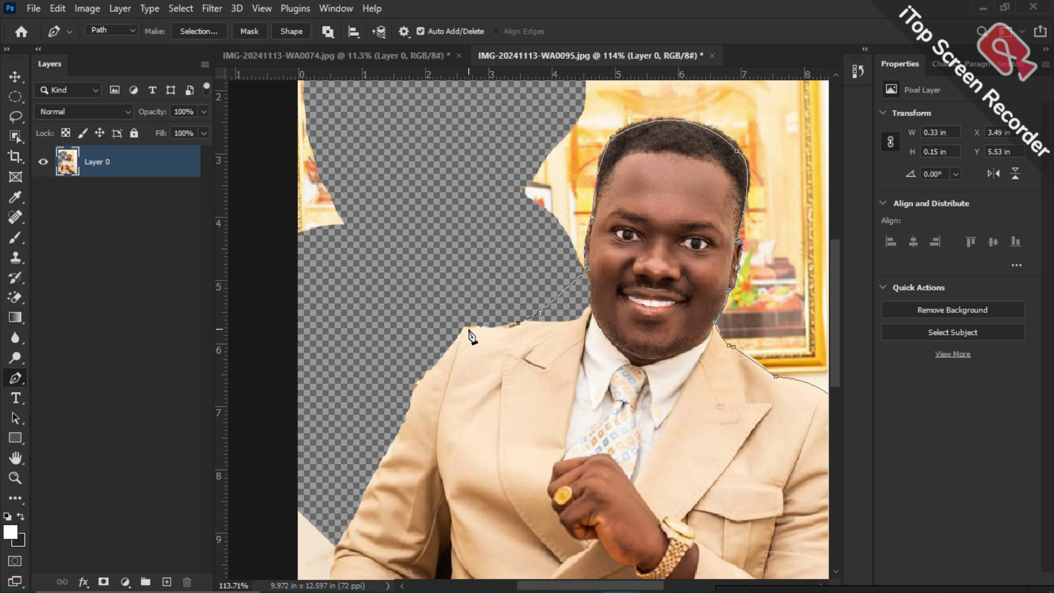
{"action": "left_click", "coordinate": [459, 335]}
{"action": "scroll", "coordinate": [472, 332], "scroll_direction": "up", "scroll_amount": 3}
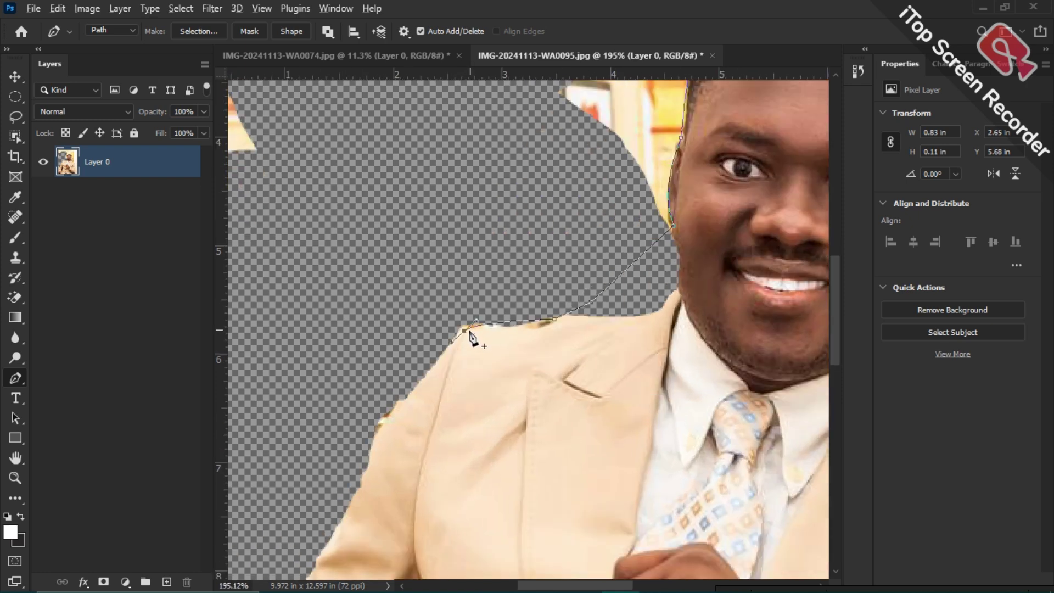
Step: Curve the path from the outer shoulder corner down to the upper sleeve edge
{"action": "scroll", "coordinate": [436, 424], "scroll_direction": "down", "scroll_amount": 1}
{"action": "scroll", "coordinate": [436, 425], "scroll_direction": "down", "scroll_amount": 1}
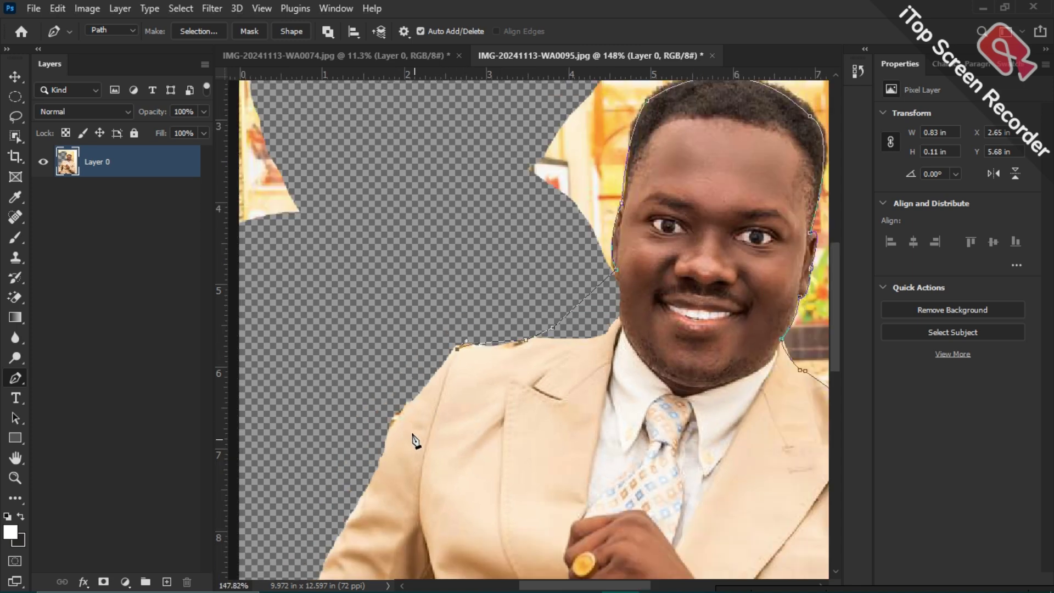
{"action": "left_click_drag", "start_coordinate": [391, 430], "coordinate": [382, 448]}
{"action": "scroll", "coordinate": [400, 427], "scroll_direction": "up", "scroll_amount": 1}
{"action": "scroll", "coordinate": [400, 439], "scroll_direction": "up", "scroll_amount": 1}
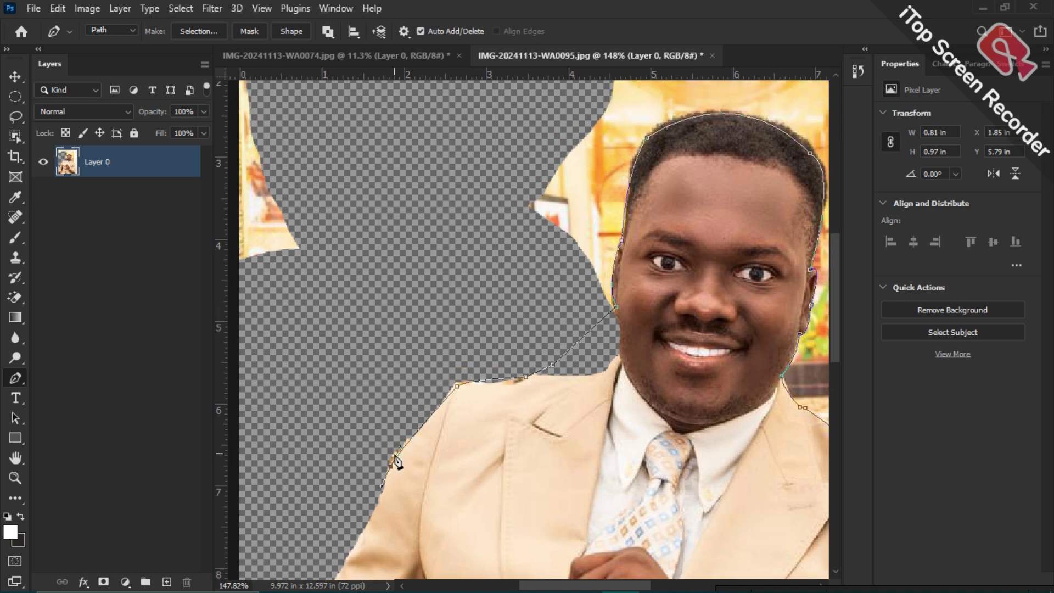
Step: Continue the path down the sleeve edge to the elbow, at the lower tip of the erased area
{"action": "scroll", "coordinate": [393, 489], "scroll_direction": "down", "scroll_amount": 2}
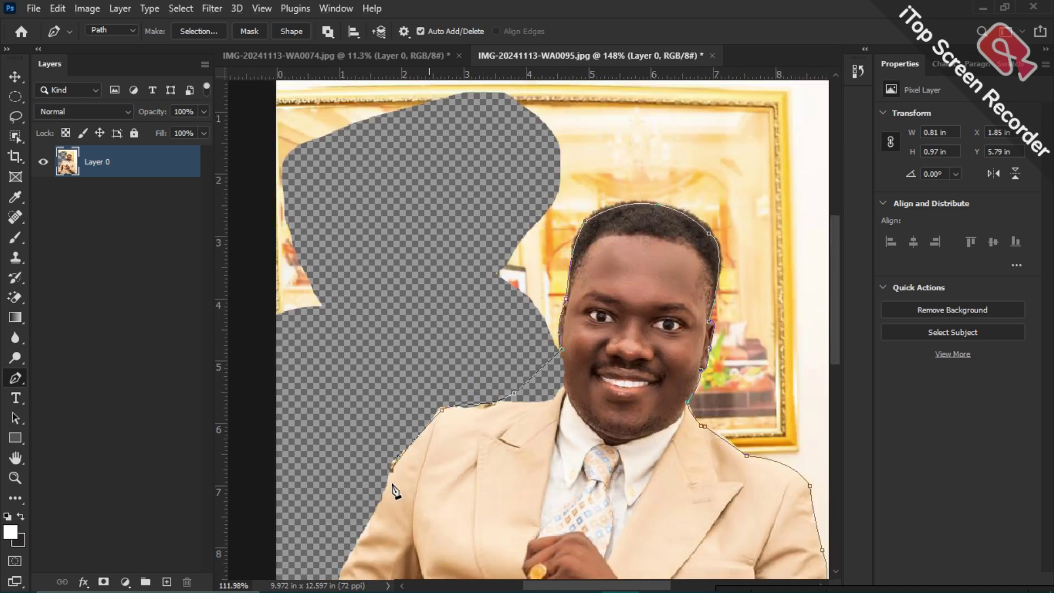
{"action": "left_click_drag", "start_coordinate": [393, 489], "coordinate": [434, 273]}
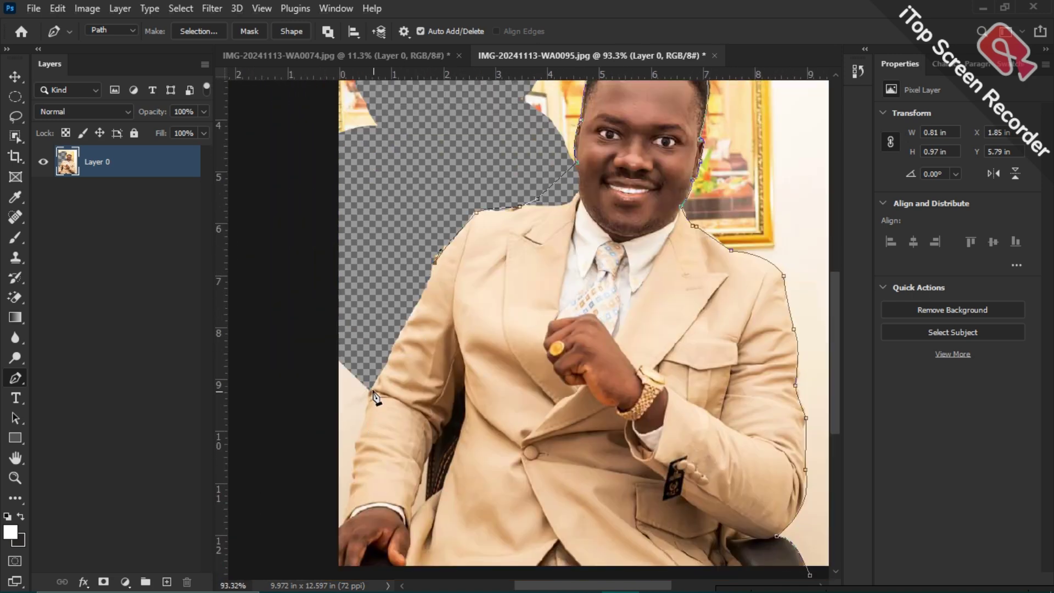
{"action": "scroll", "coordinate": [371, 400], "scroll_direction": "down", "scroll_amount": 1}
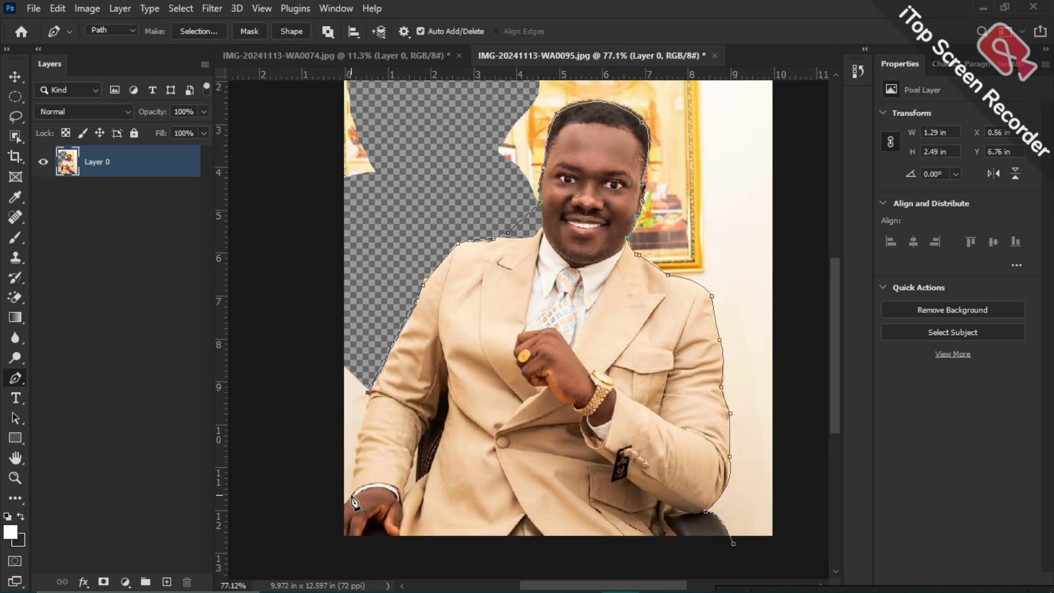
Step: Curve the path from the elbow down the forearm to the shirt cuff and remove the outgoing handle
{"action": "left_click_drag", "start_coordinate": [351, 499], "coordinate": [352, 513]}
{"action": "scroll", "coordinate": [352, 509], "scroll_direction": "up", "scroll_amount": 4}
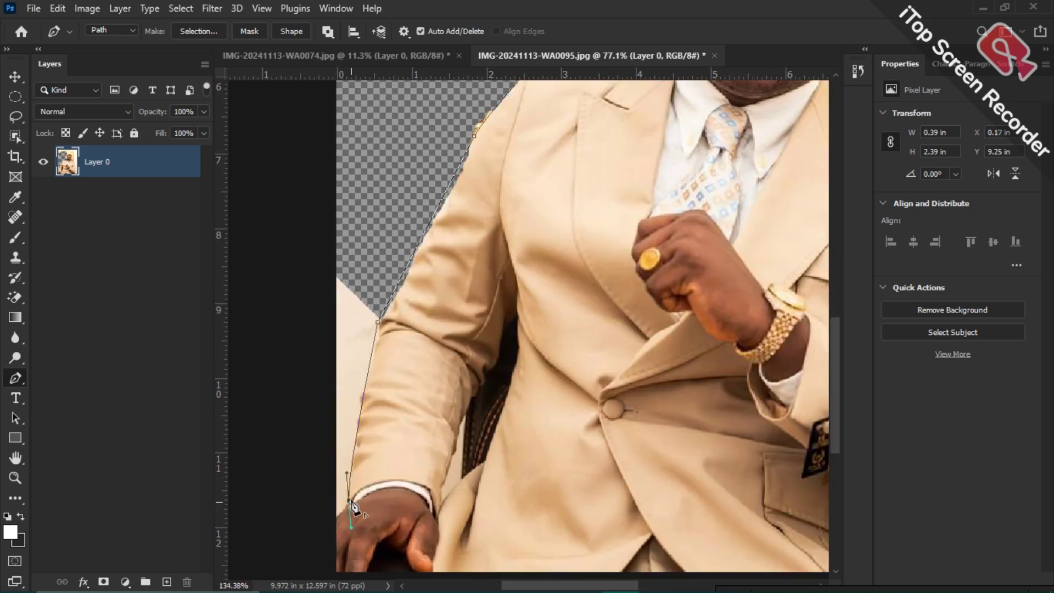
{"action": "scroll", "coordinate": [352, 507], "scroll_direction": "down", "scroll_amount": 4}
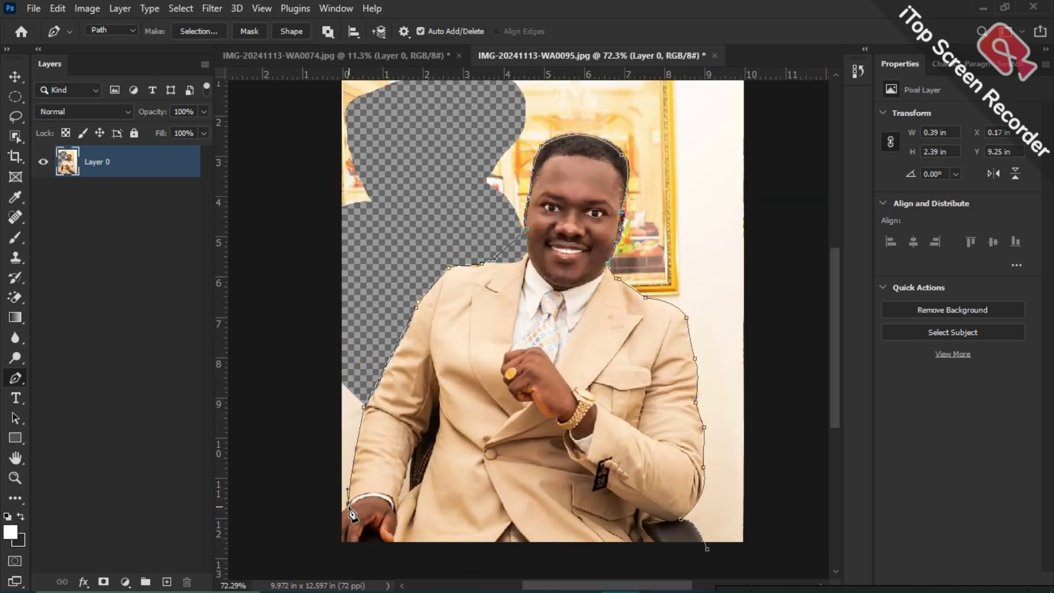
Step: Extend the path past the hand to just outside the photo's corner and along below the photo's bottom edge
{"action": "scroll", "coordinate": [351, 508], "scroll_direction": "down", "scroll_amount": 2}
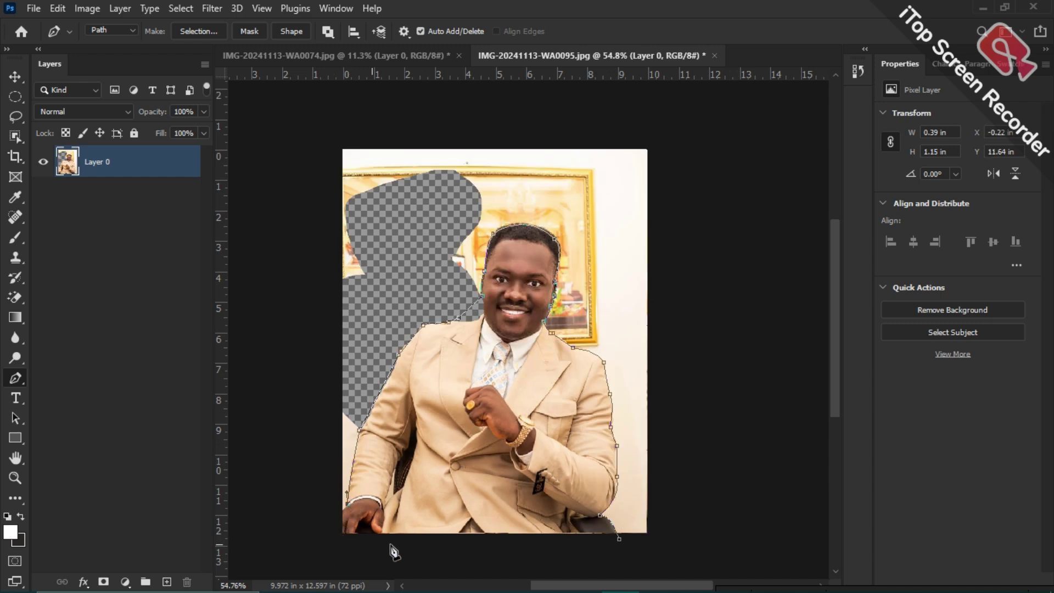
{"action": "left_click", "coordinate": [545, 548]}
{"action": "scroll", "coordinate": [585, 554], "scroll_direction": "down", "scroll_amount": 2}
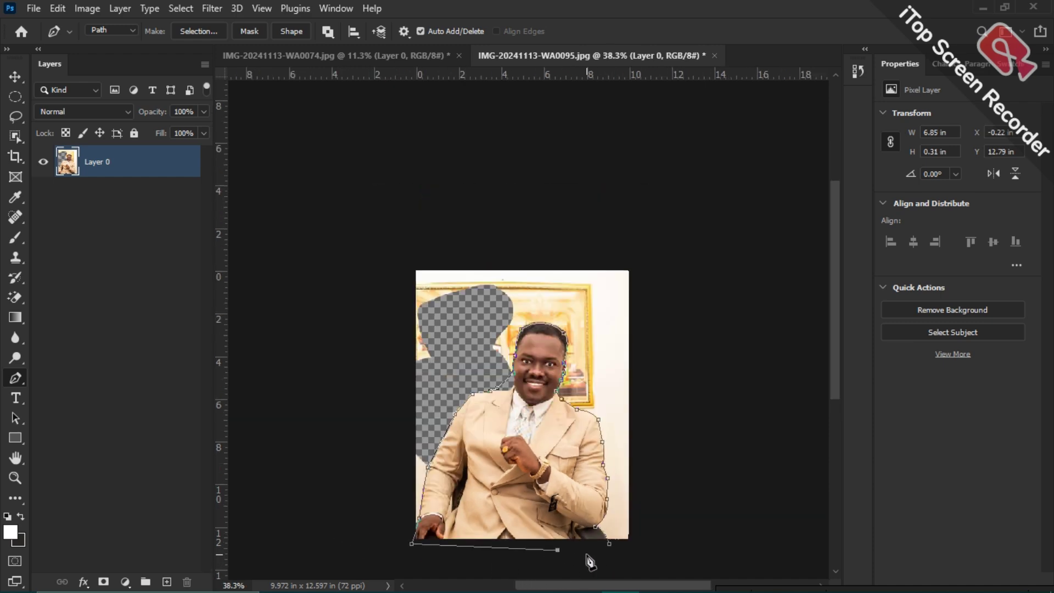
Step: Close the path around the man at its starting anchor point just below the photo's bottom edge
{"action": "left_click_drag", "start_coordinate": [573, 552], "coordinate": [522, 477]}
{"action": "scroll", "coordinate": [539, 481], "scroll_direction": "up", "scroll_amount": 2}
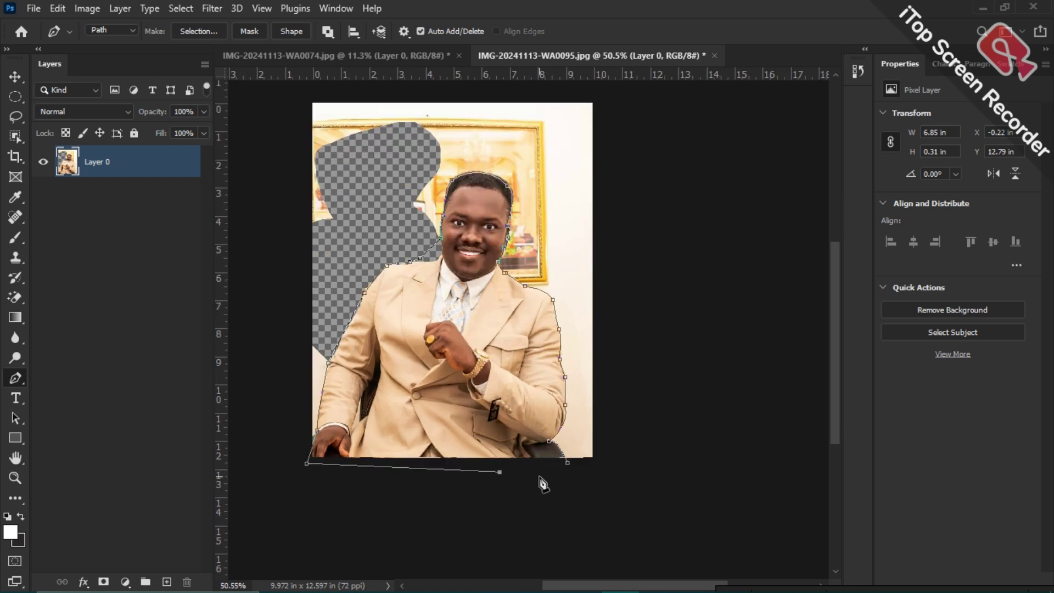
{"action": "left_click", "coordinate": [568, 464]}
{"action": "scroll", "coordinate": [548, 510], "scroll_direction": "down", "scroll_amount": 1}
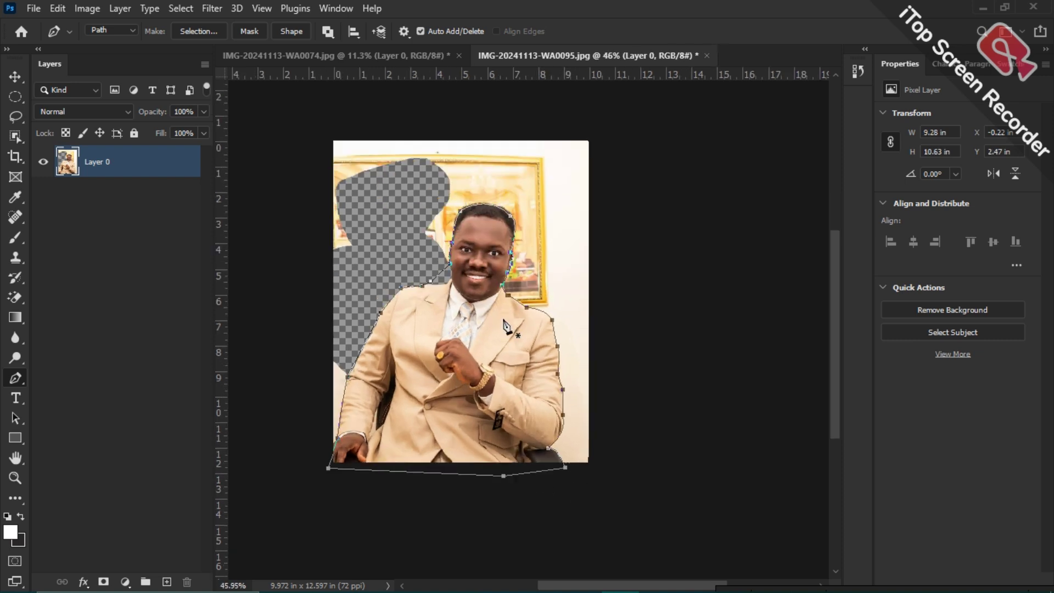
{"action": "scroll", "coordinate": [458, 345], "scroll_direction": "down", "scroll_amount": 1}
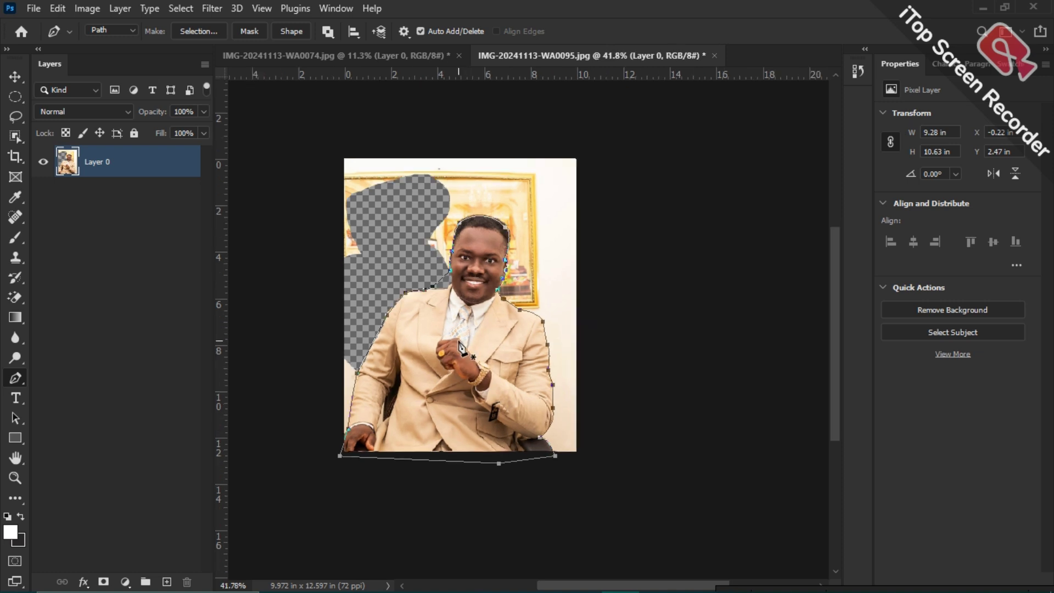
Step: Make a new anti-aliased selection from the path with a feather radius of 1 pixel
{"action": "right_click", "coordinate": [464, 282]}
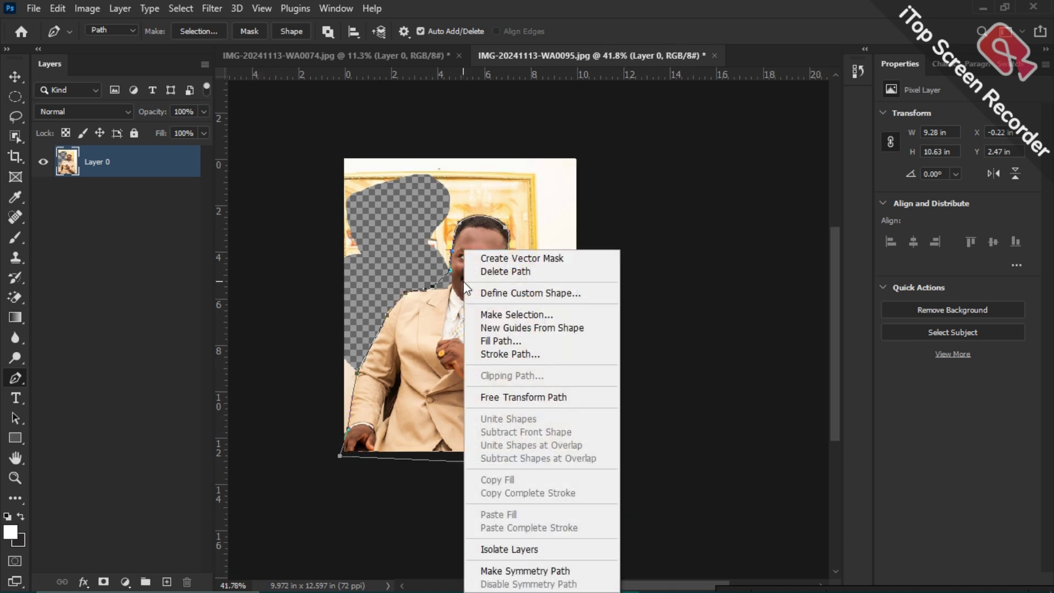
{"action": "left_click", "coordinate": [491, 314]}
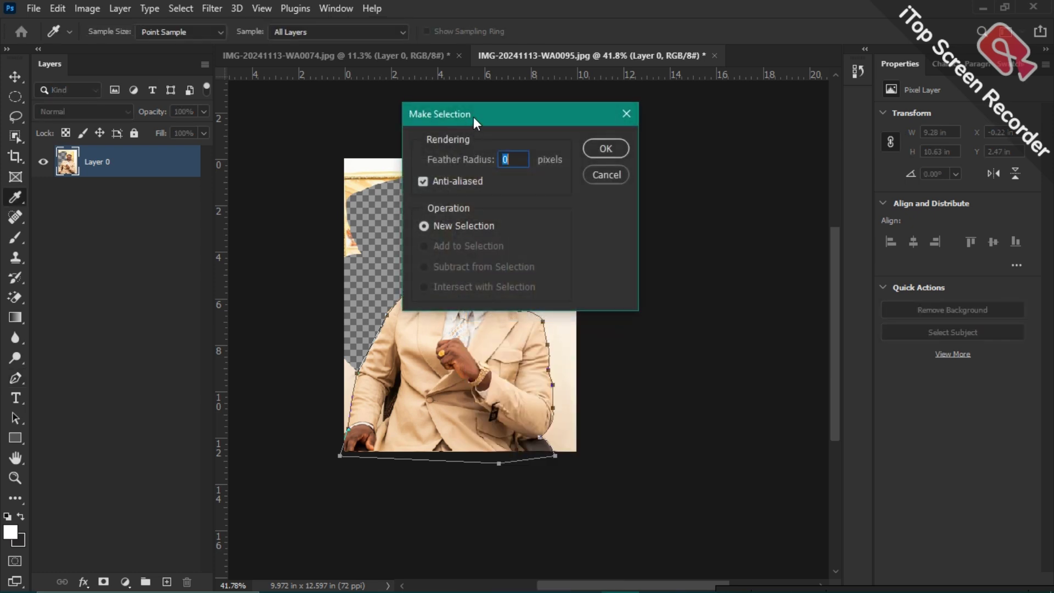
{"action": "left_click_drag", "start_coordinate": [473, 116], "coordinate": [581, 163]}
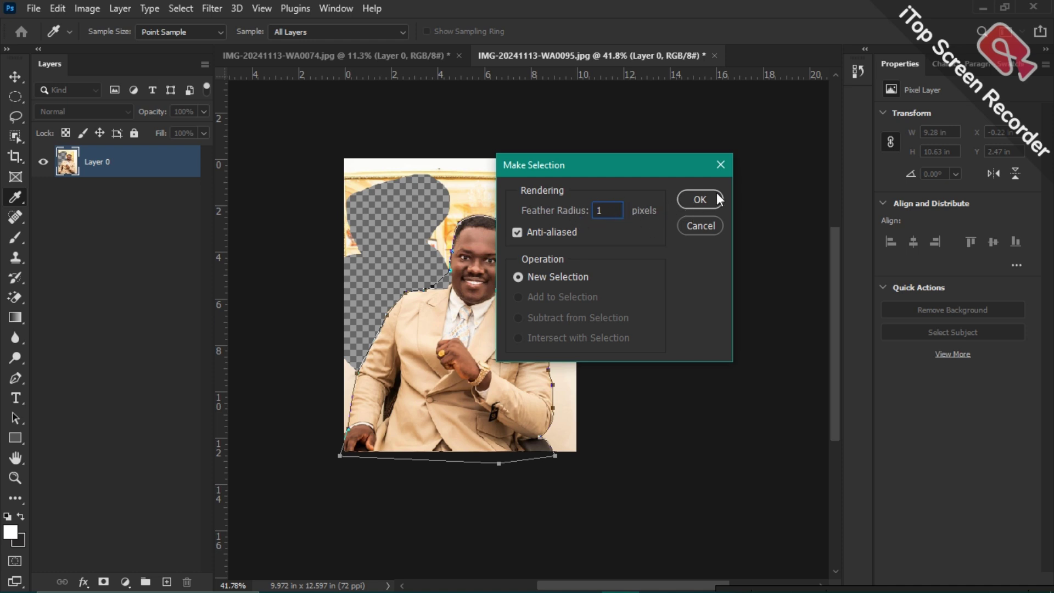
{"action": "left_click", "coordinate": [700, 199]}
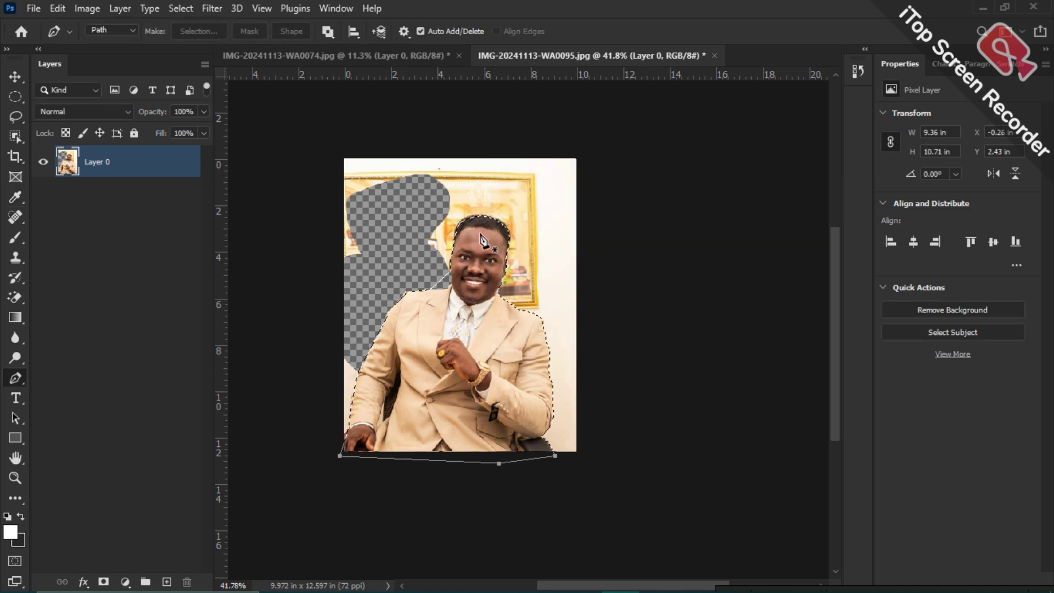
{"action": "scroll", "coordinate": [486, 305], "scroll_direction": "up", "scroll_amount": 2}
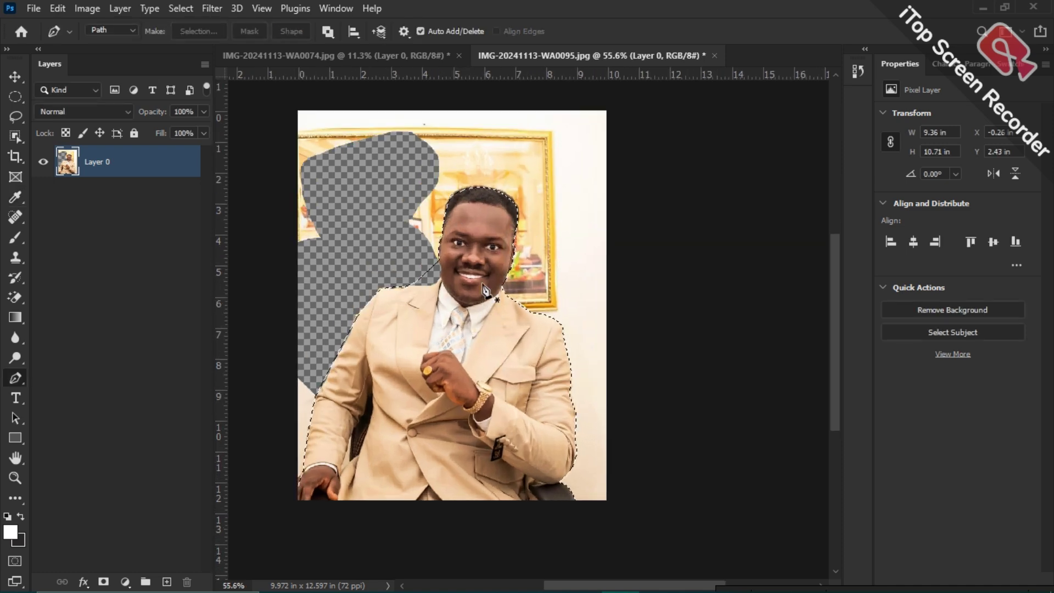
Step: Switch to the Lasso tool and invert the selection so it covers the background around the man
{"action": "right_click", "coordinate": [473, 256]}
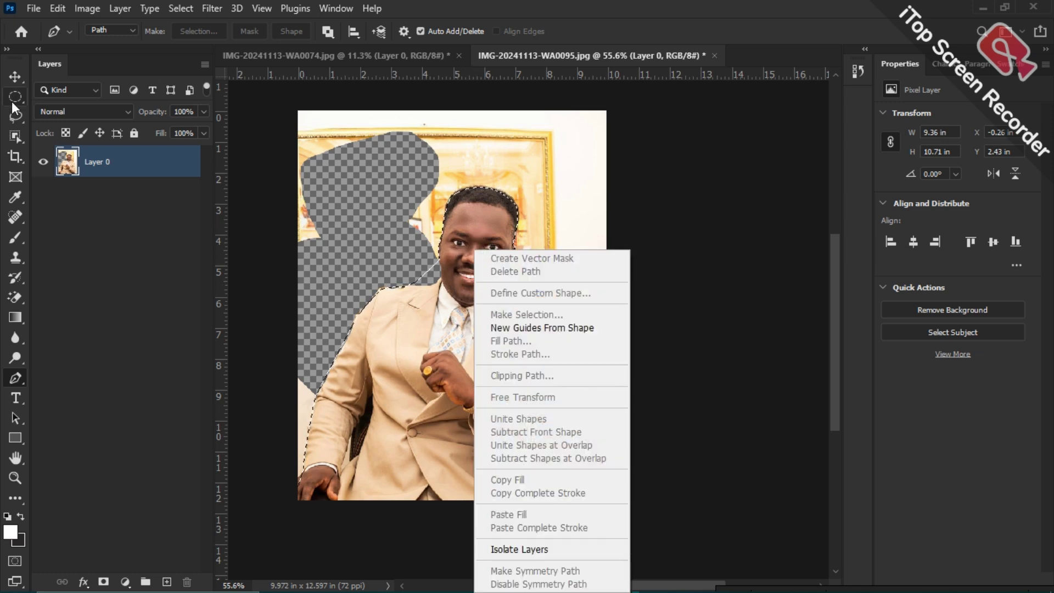
{"action": "left_click", "coordinate": [18, 117]}
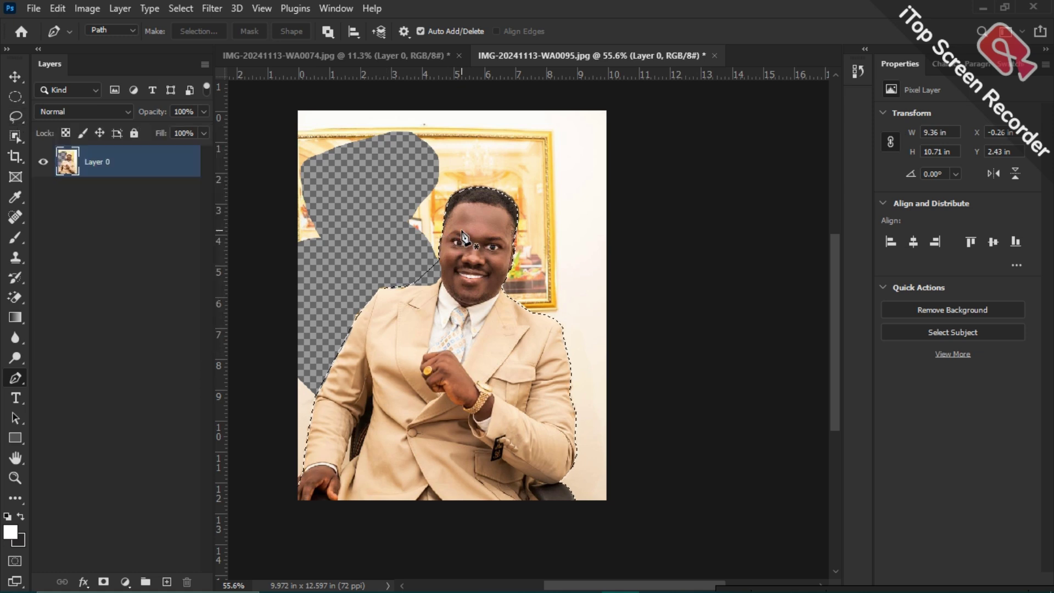
{"action": "left_click", "coordinate": [15, 117]}
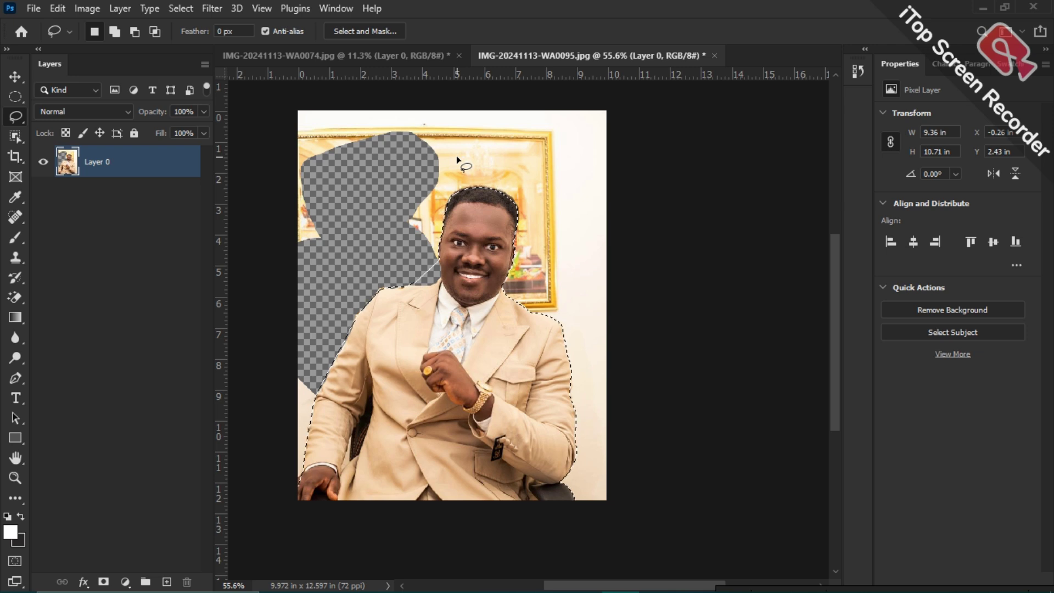
{"action": "right_click", "coordinate": [475, 226]}
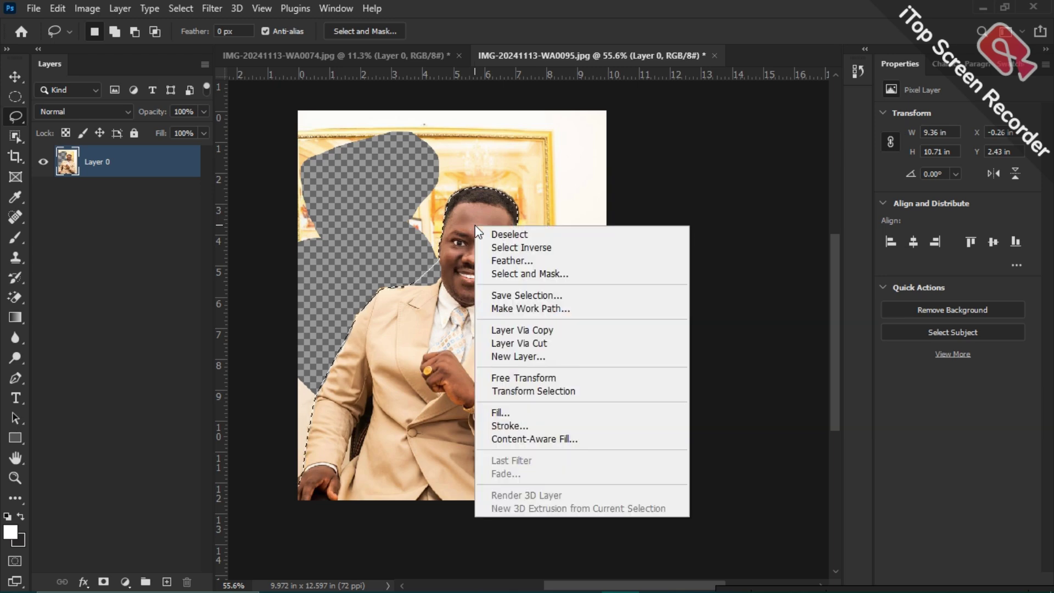
{"action": "left_click", "coordinate": [521, 247]}
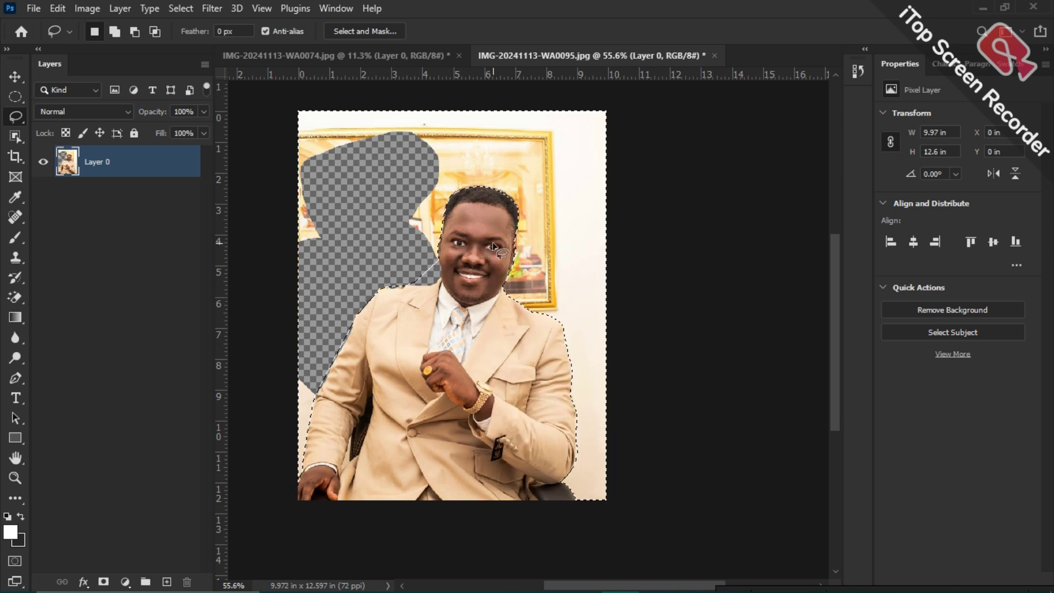
Step: Delete the selected background around the man and deselect
{"action": "key", "text": "Delete"}
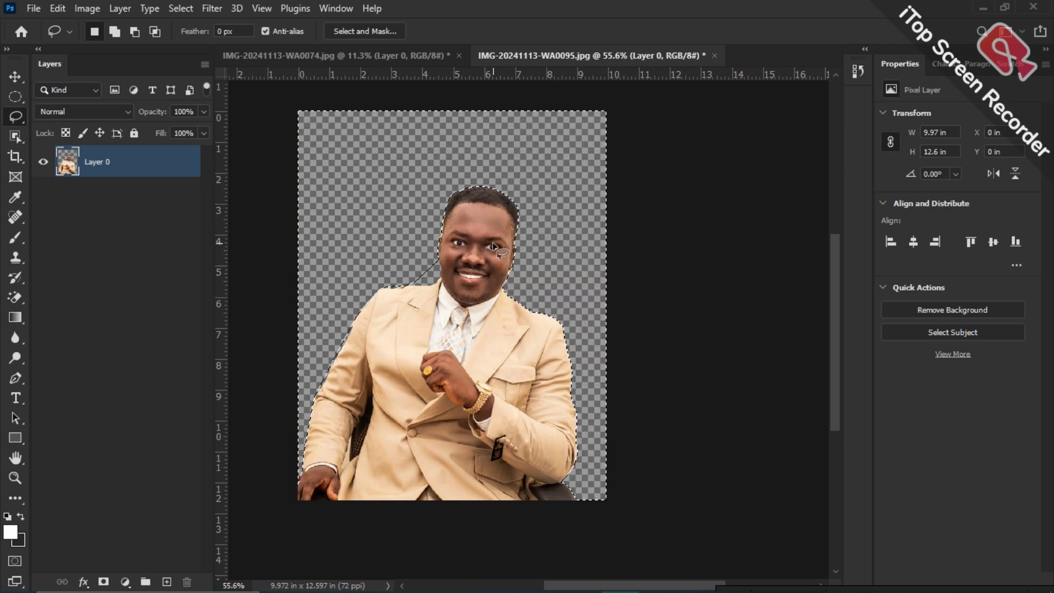
{"action": "scroll", "coordinate": [493, 247], "scroll_direction": "down", "scroll_amount": 1}
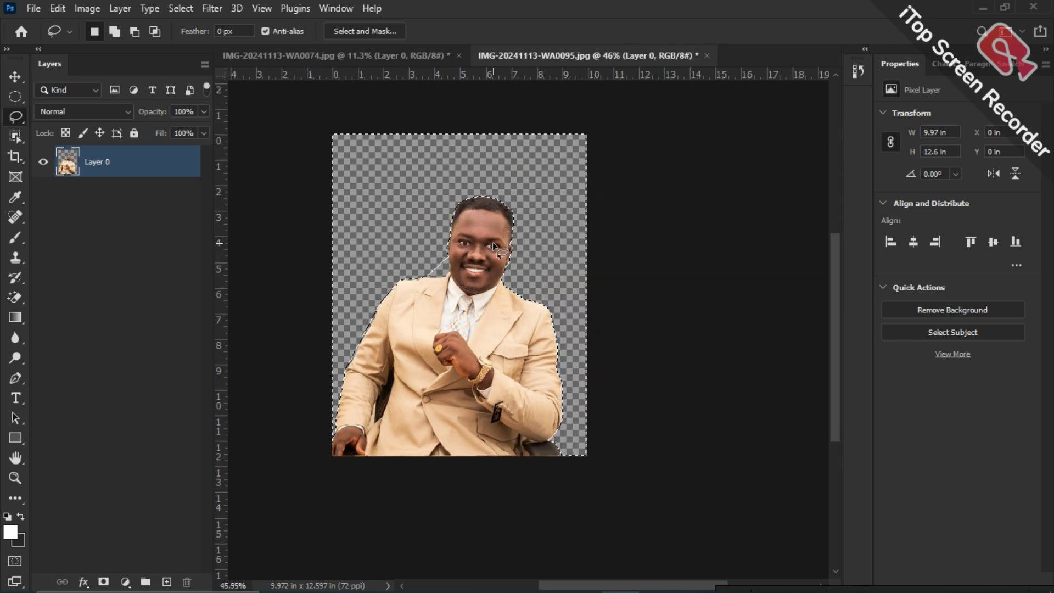
{"action": "scroll", "coordinate": [494, 244], "scroll_direction": "up", "scroll_amount": 1}
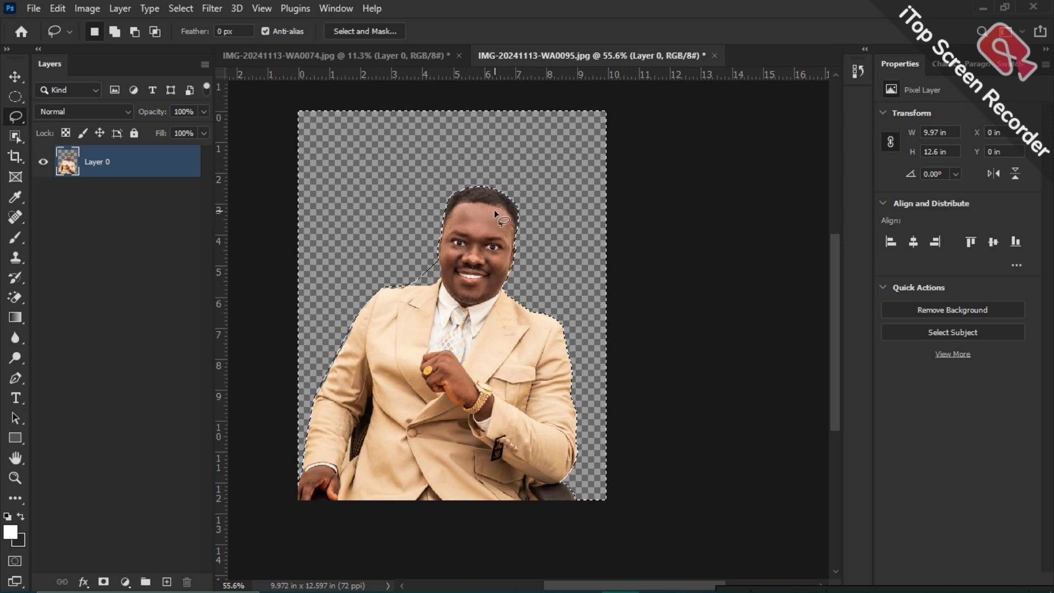
{"action": "key", "text": "ctrl+d"}
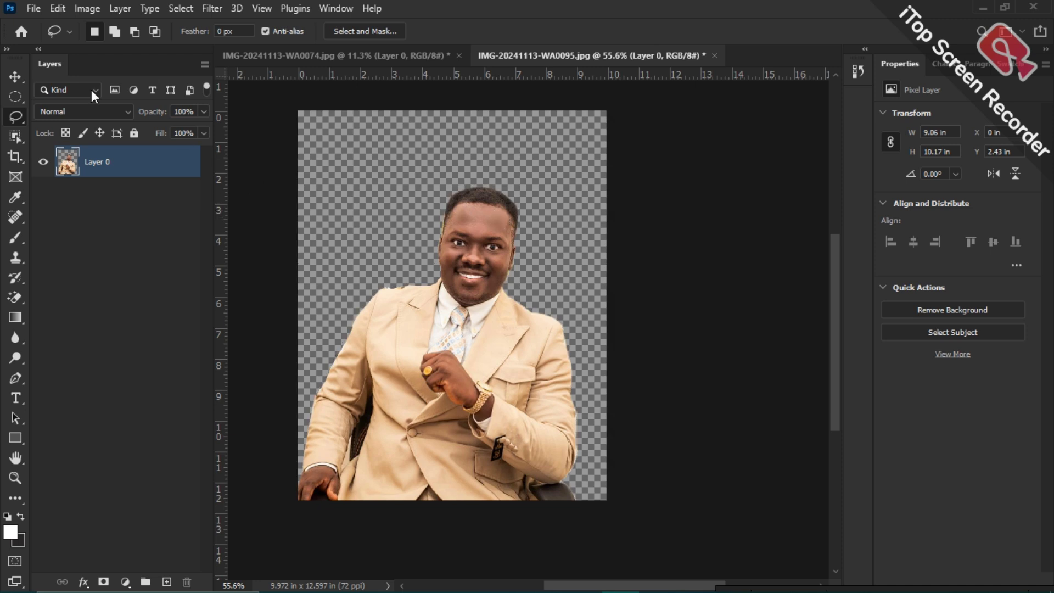
Step: Move the cut-out man up by about 0.9 in on the transparent canvas with the Move tool
{"action": "left_click", "coordinate": [16, 76]}
{"action": "scroll", "coordinate": [474, 230], "scroll_direction": "down", "scroll_amount": 1}
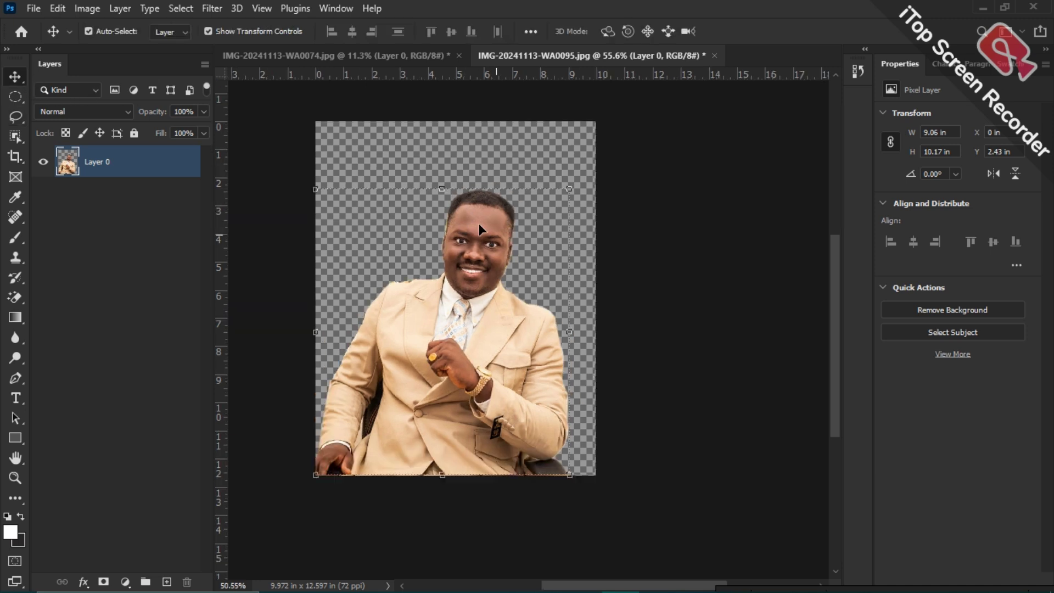
{"action": "left_click_drag", "start_coordinate": [479, 314], "coordinate": [456, 270]}
{"action": "scroll", "coordinate": [456, 269], "scroll_direction": "down", "scroll_amount": 3}
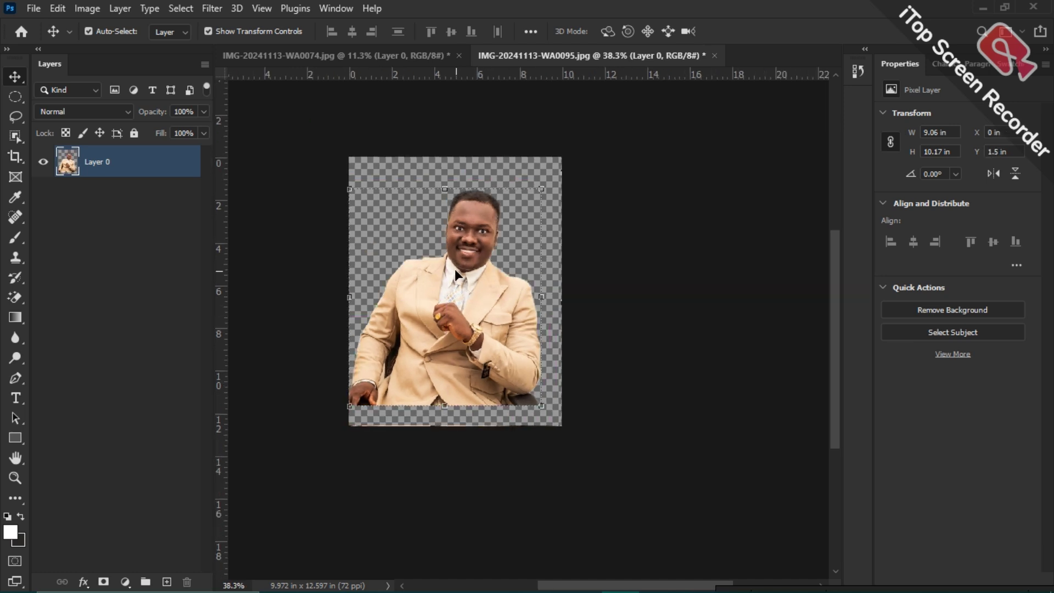
{"action": "scroll", "coordinate": [456, 269], "scroll_direction": "up", "scroll_amount": 1}
{"action": "scroll", "coordinate": [514, 345], "scroll_direction": "down", "scroll_amount": 1}
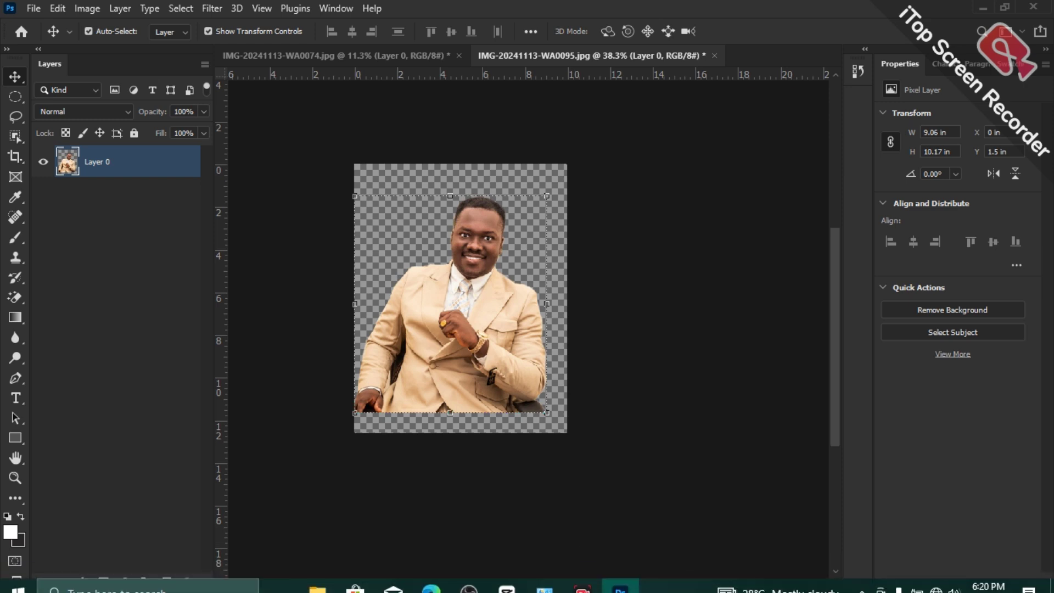
Step: Minimize the Photoshop window to return to the desktop
{"action": "left_click", "coordinate": [978, 5]}
{"action": "right_click", "coordinate": [518, 229]}
{"action": "left_click", "coordinate": [578, 296]}
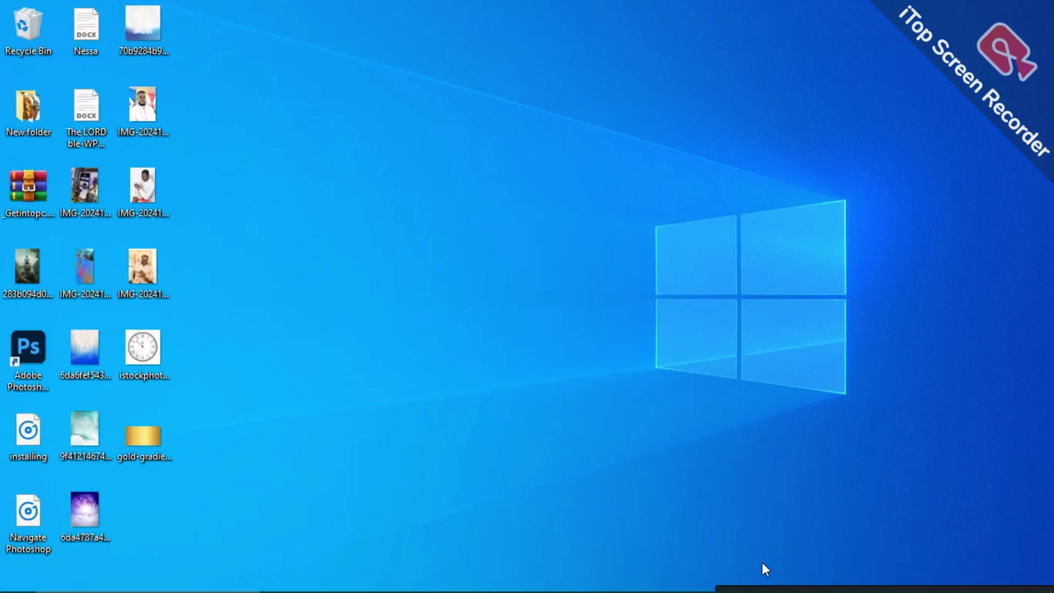
{"action": "left_click", "coordinate": [748, 582]}
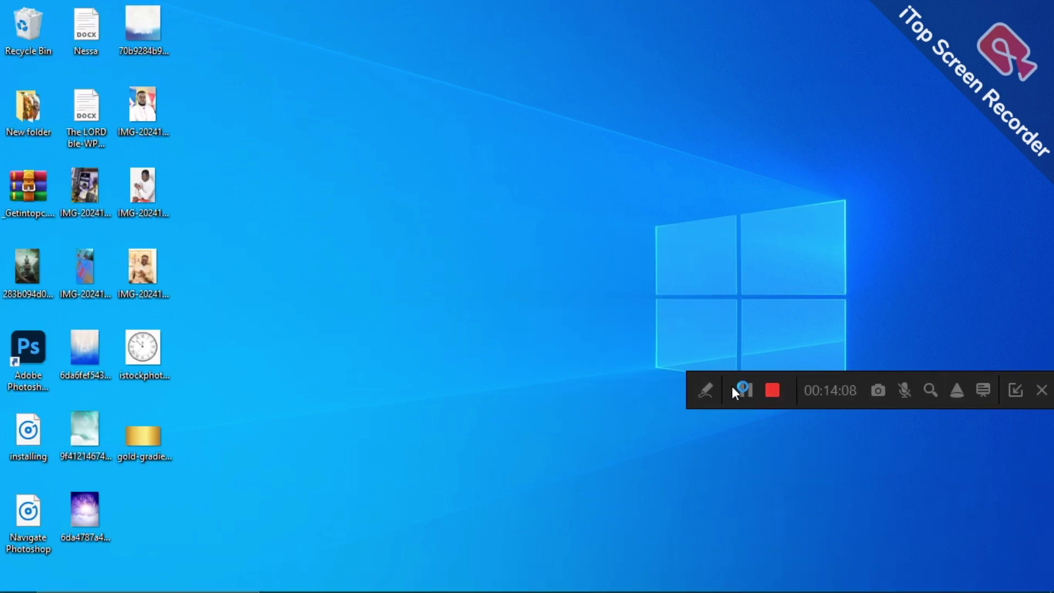
{"action": "left_click", "coordinate": [772, 389]}
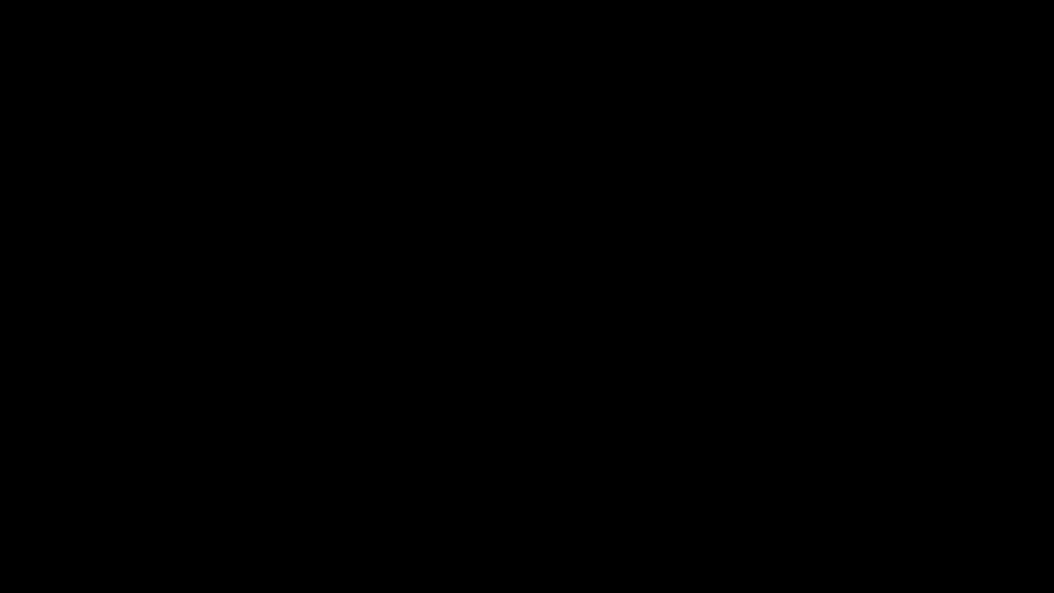